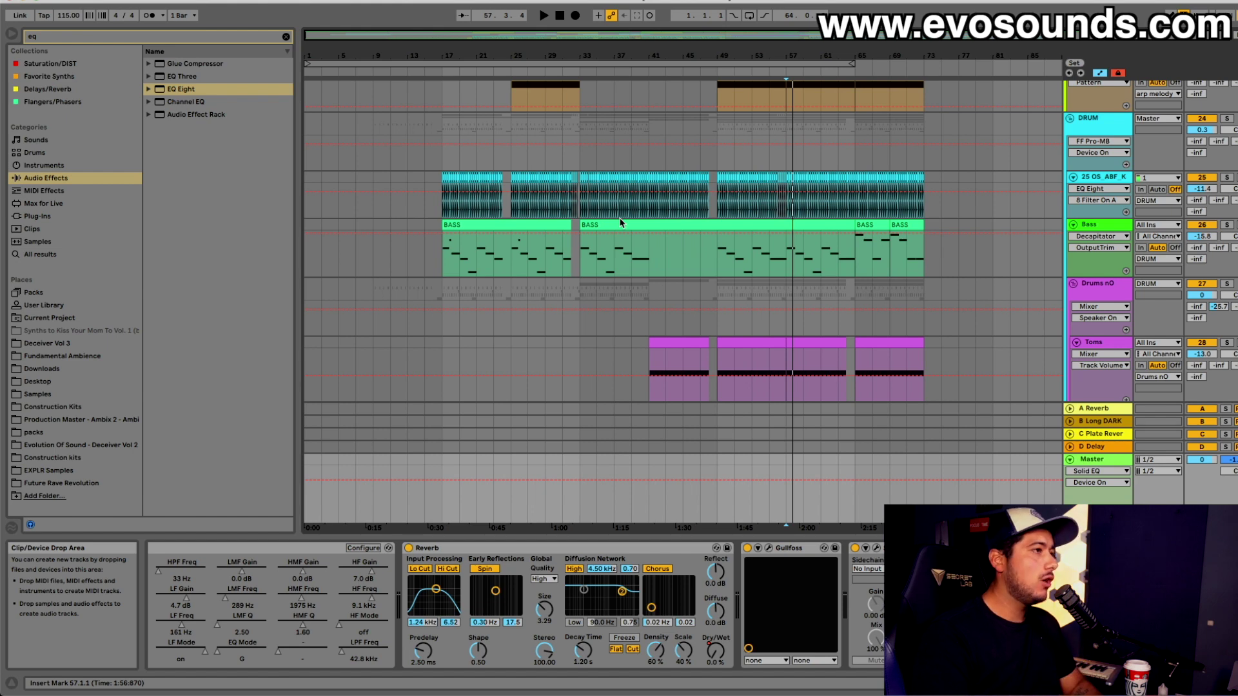
Play the arrangement from bar 55 and review the vocal, arp, drum and percussion tracks, with the Master track's devices shown
{"action": "scroll", "coordinate": [620, 222], "scroll_direction": "up", "scroll_amount": 10}
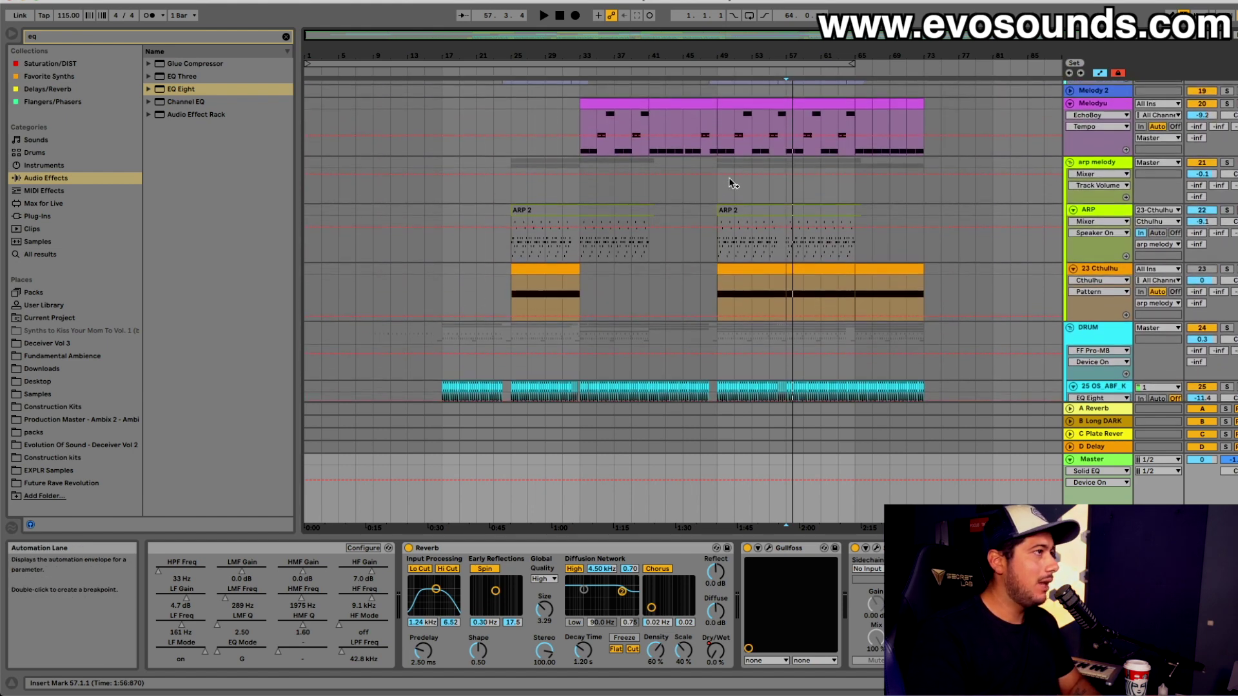
{"action": "scroll", "coordinate": [730, 180], "scroll_direction": "up", "scroll_amount": 10}
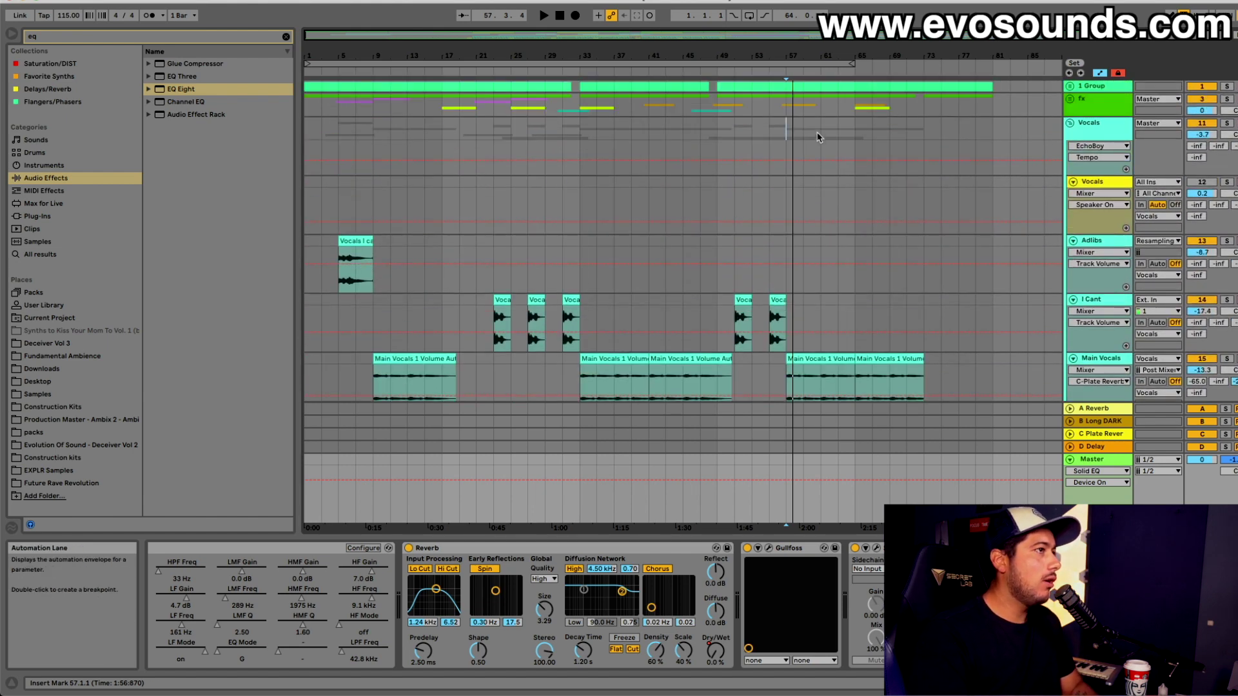
{"action": "scroll", "coordinate": [818, 137], "scroll_direction": "down", "scroll_amount": 2}
{"action": "left_click", "coordinate": [769, 110]}
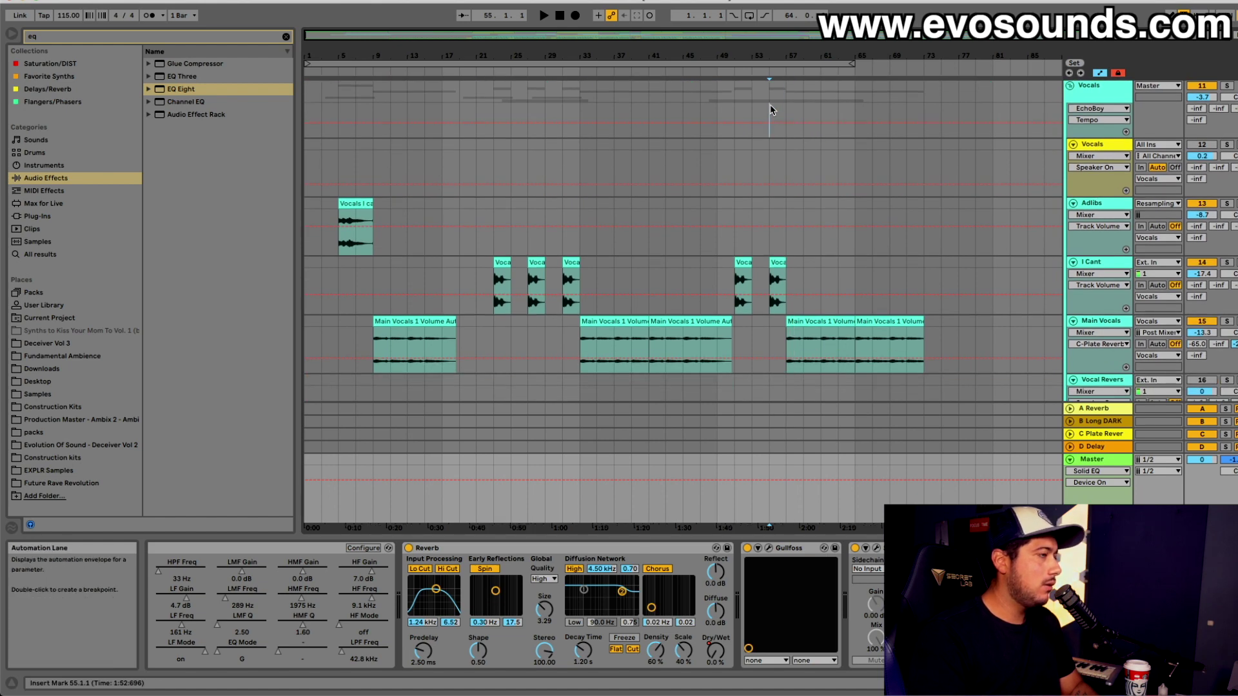
{"action": "key", "text": "space"}
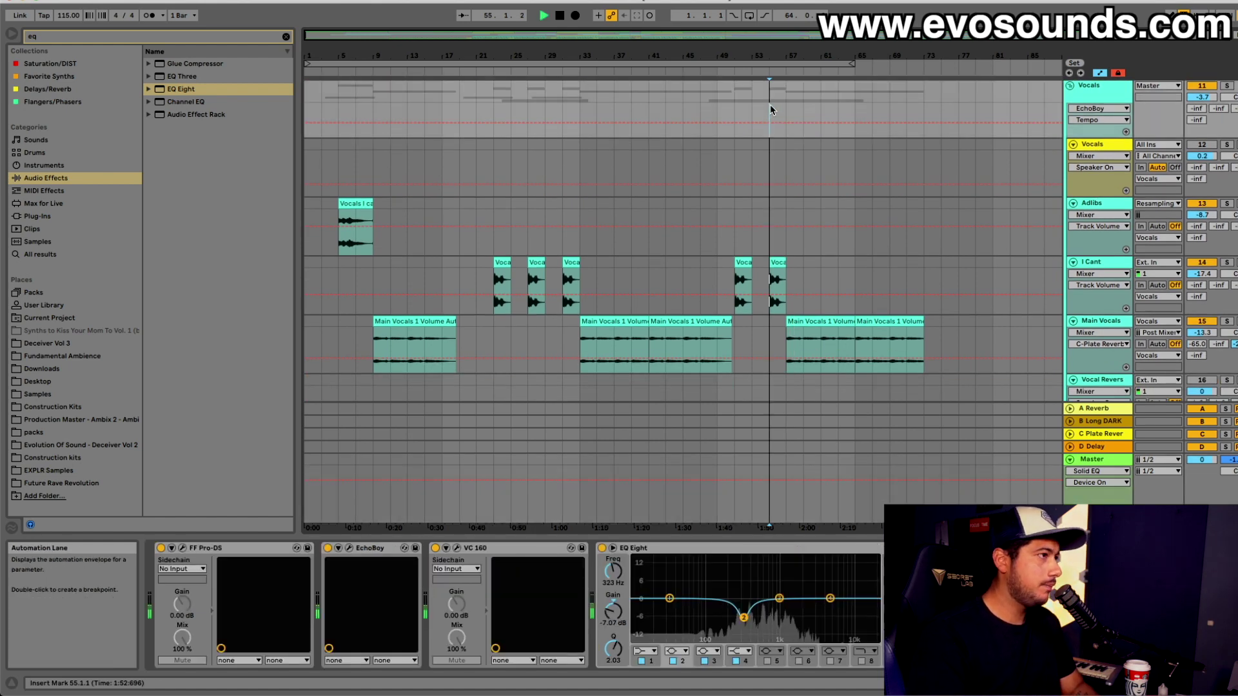
{"action": "scroll", "coordinate": [810, 226], "scroll_direction": "down", "scroll_amount": 15}
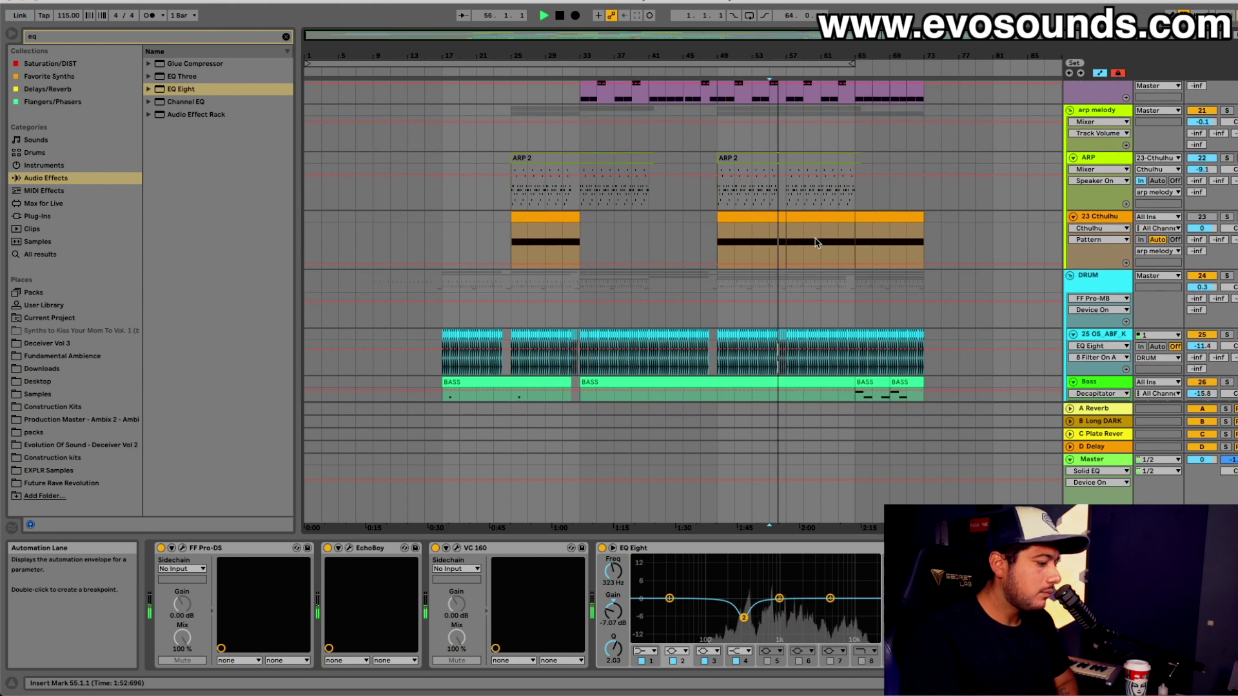
{"action": "scroll", "coordinate": [815, 243], "scroll_direction": "down", "scroll_amount": 5}
{"action": "scroll", "coordinate": [815, 243], "scroll_direction": "down", "scroll_amount": 1}
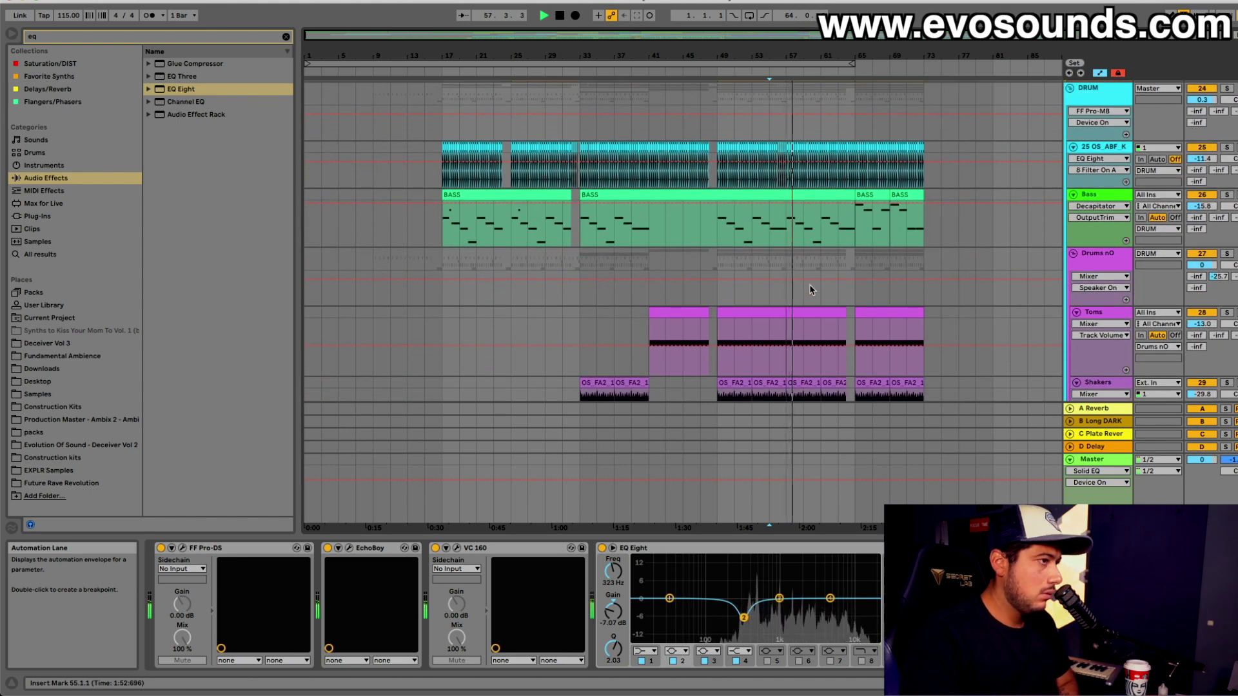
{"action": "left_click", "coordinate": [1102, 459]}
{"action": "scroll", "coordinate": [905, 351], "scroll_direction": "down", "scroll_amount": 5}
{"action": "scroll", "coordinate": [906, 351], "scroll_direction": "down", "scroll_amount": 1}
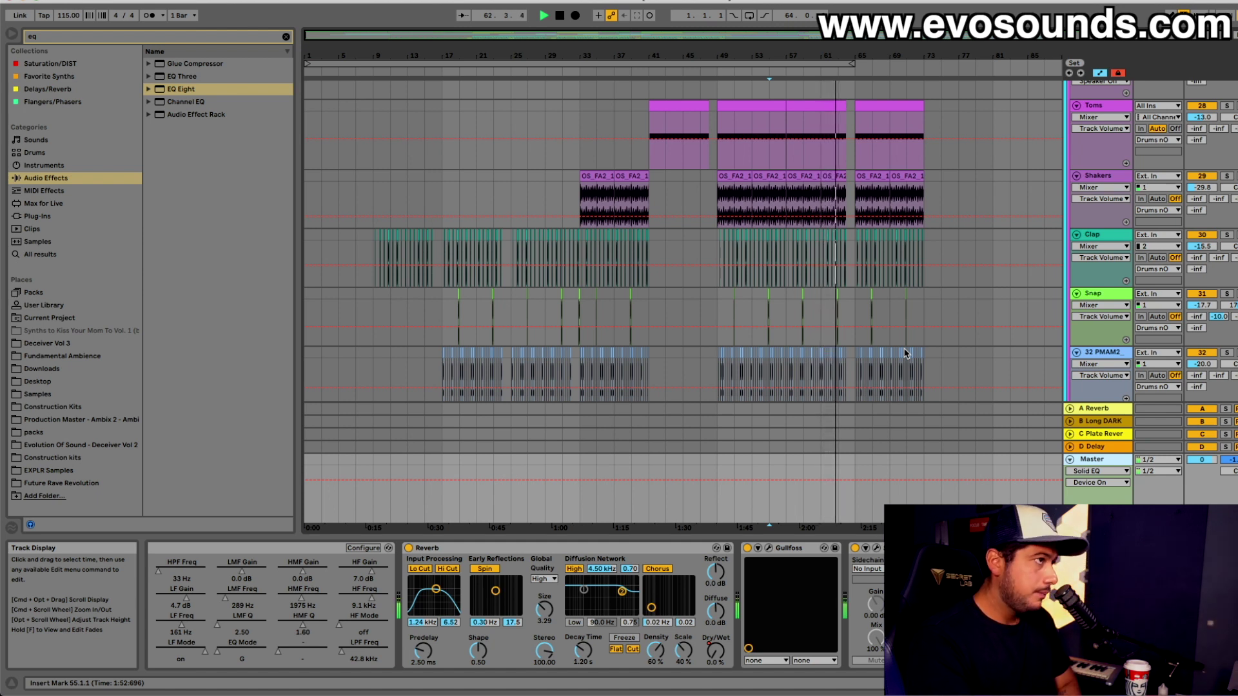
Unfold the fx group and its Downlifter track around the clip at bar 65
{"action": "mouse_move", "coordinate": [1006, 34]}
{"action": "left_mouse_down"}
{"action": "mouse_move", "coordinate": [1006, 46]}
{"action": "mouse_move", "coordinate": [1022, 47]}
{"action": "left_mouse_up"}
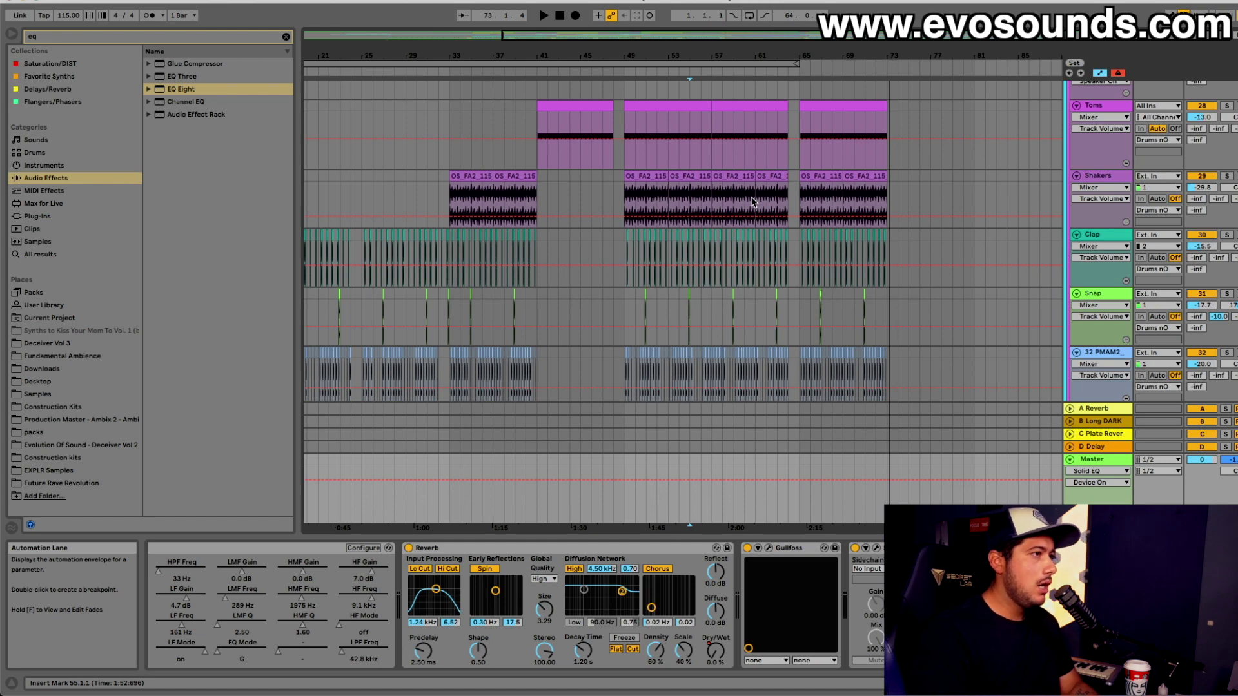
{"action": "scroll", "coordinate": [909, 189], "scroll_direction": "up", "scroll_amount": 15}
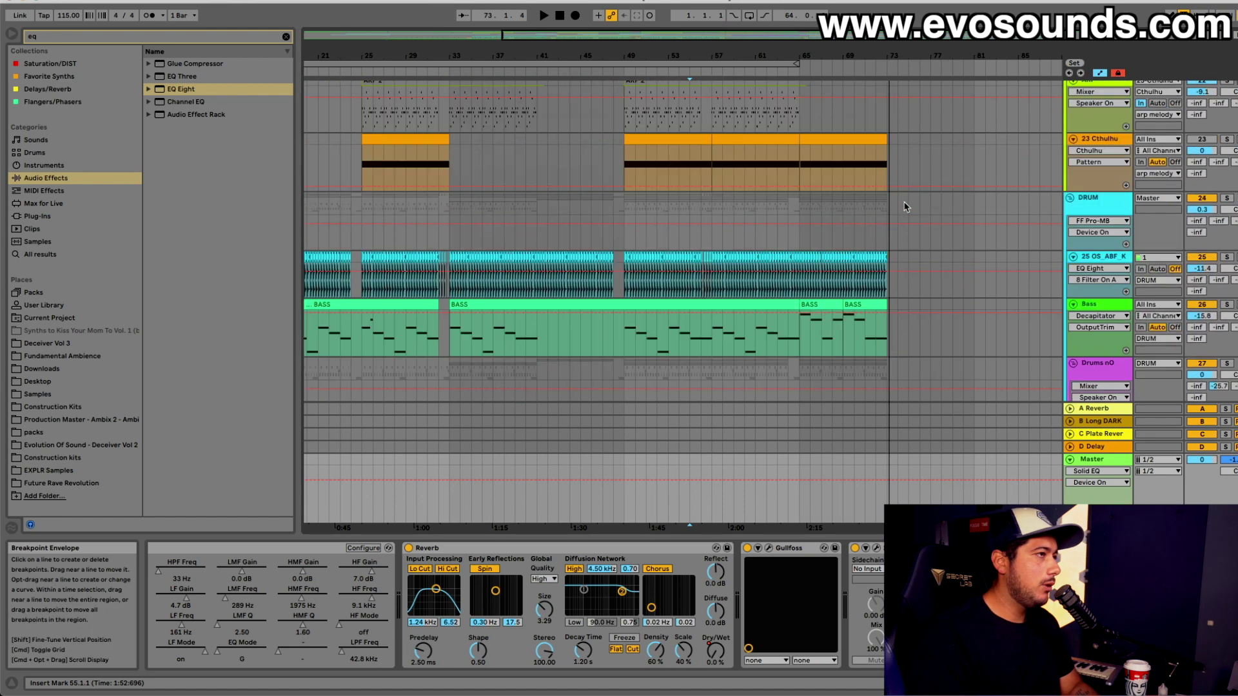
{"action": "scroll", "coordinate": [906, 206], "scroll_direction": "up", "scroll_amount": 7}
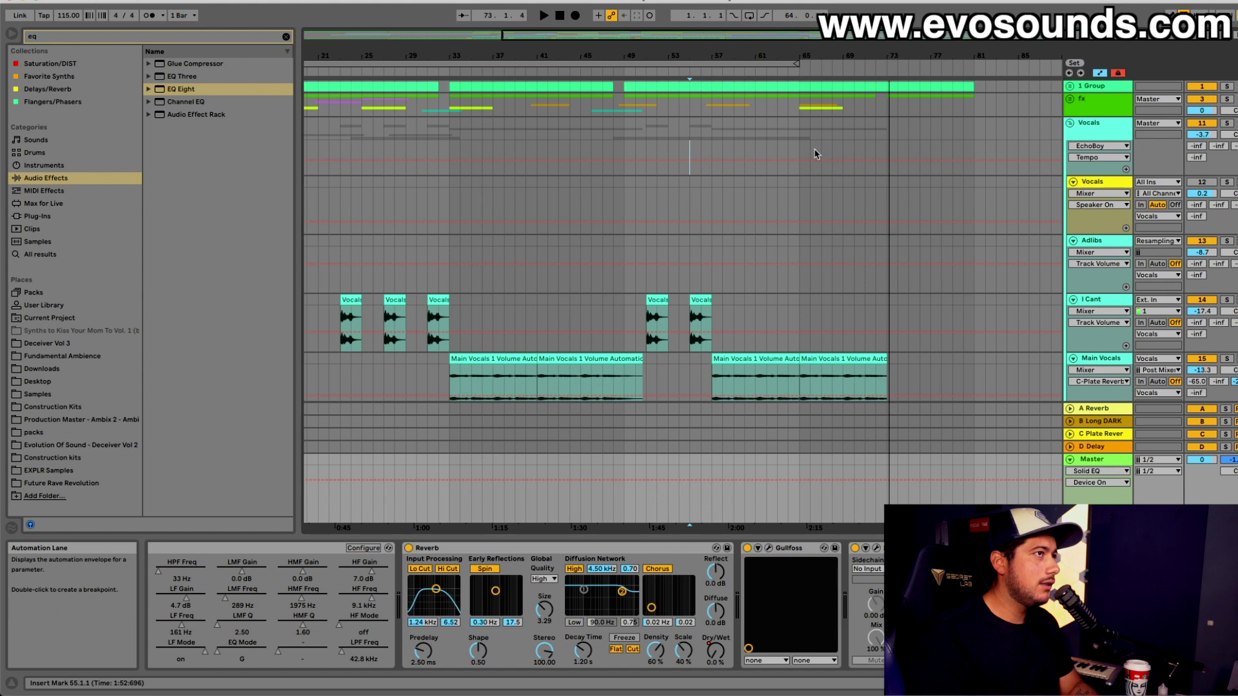
{"action": "left_click", "coordinate": [1069, 99]}
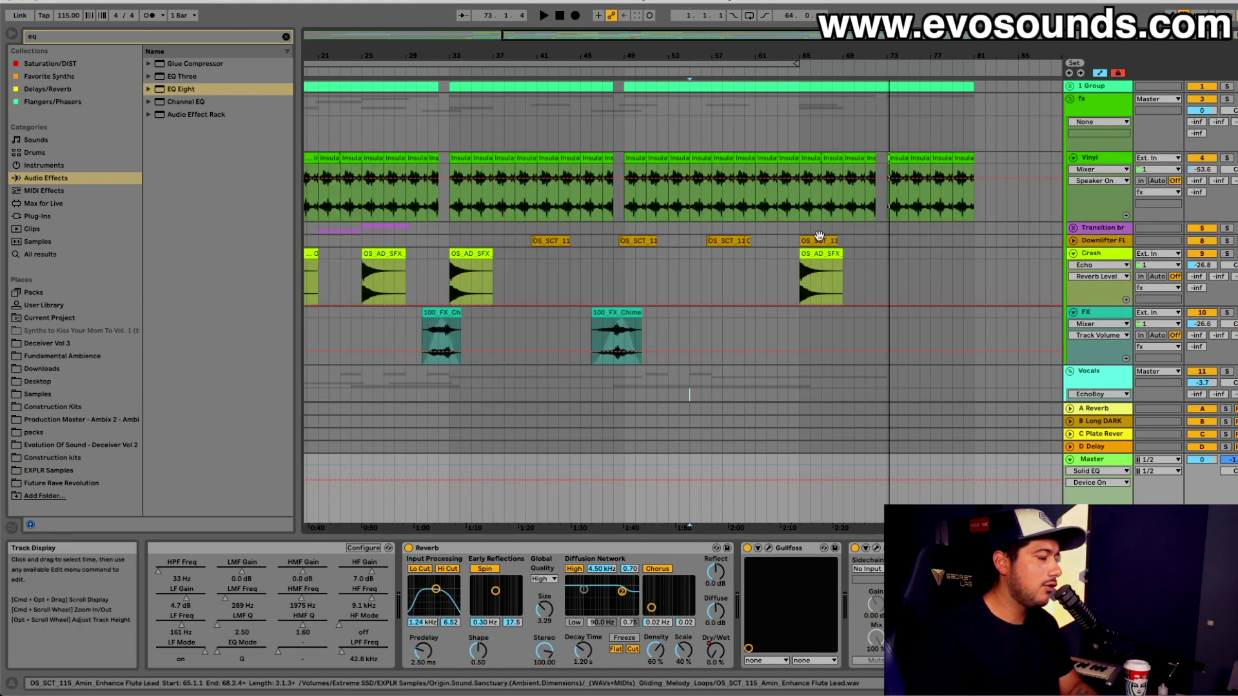
{"action": "left_click", "coordinate": [824, 239]}
{"action": "left_click", "coordinate": [1072, 241]}
Lower the Downlifter track's volume to -23.2 dB while playing back the transition into bar 65
{"action": "key", "text": "space"}
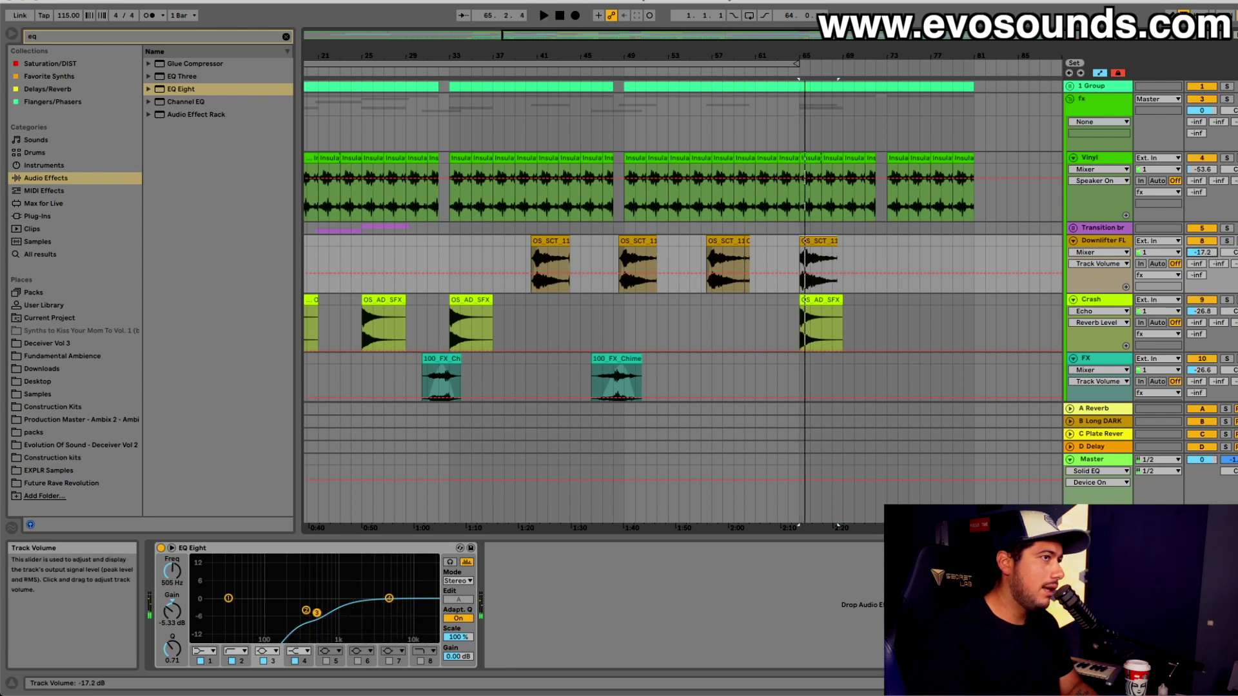
{"action": "left_click_drag", "start_coordinate": [1203, 252], "coordinate": [1203, 267]}
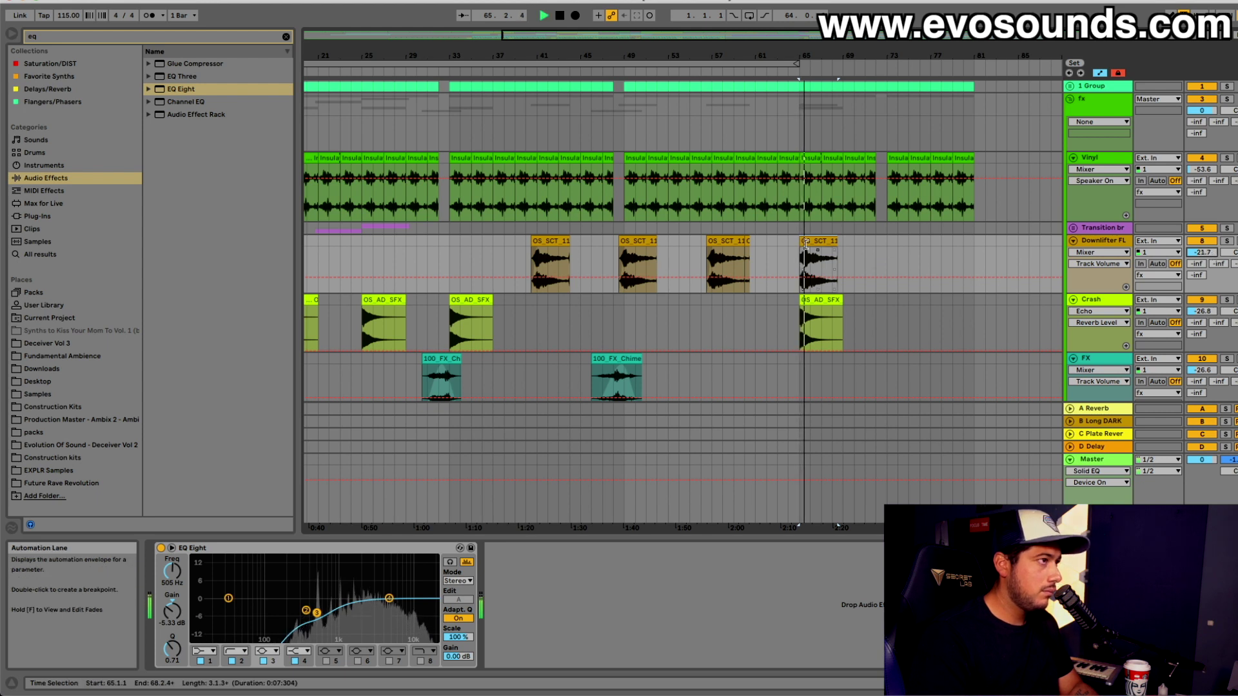
{"action": "key", "text": "space"}
{"action": "left_click", "coordinate": [798, 247]}
{"action": "key", "text": "space"}
{"action": "left_click_drag", "start_coordinate": [1203, 252], "coordinate": [1203, 259]}
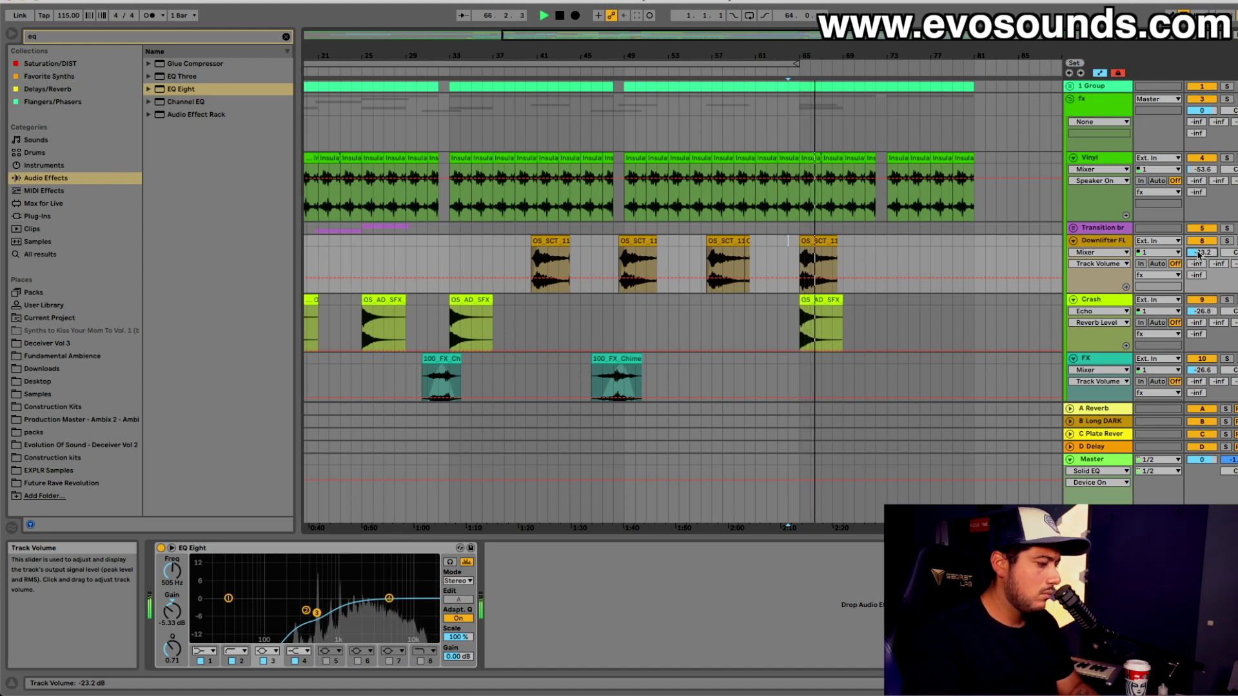
{"action": "scroll", "coordinate": [885, 250], "scroll_direction": "down", "scroll_amount": 15}
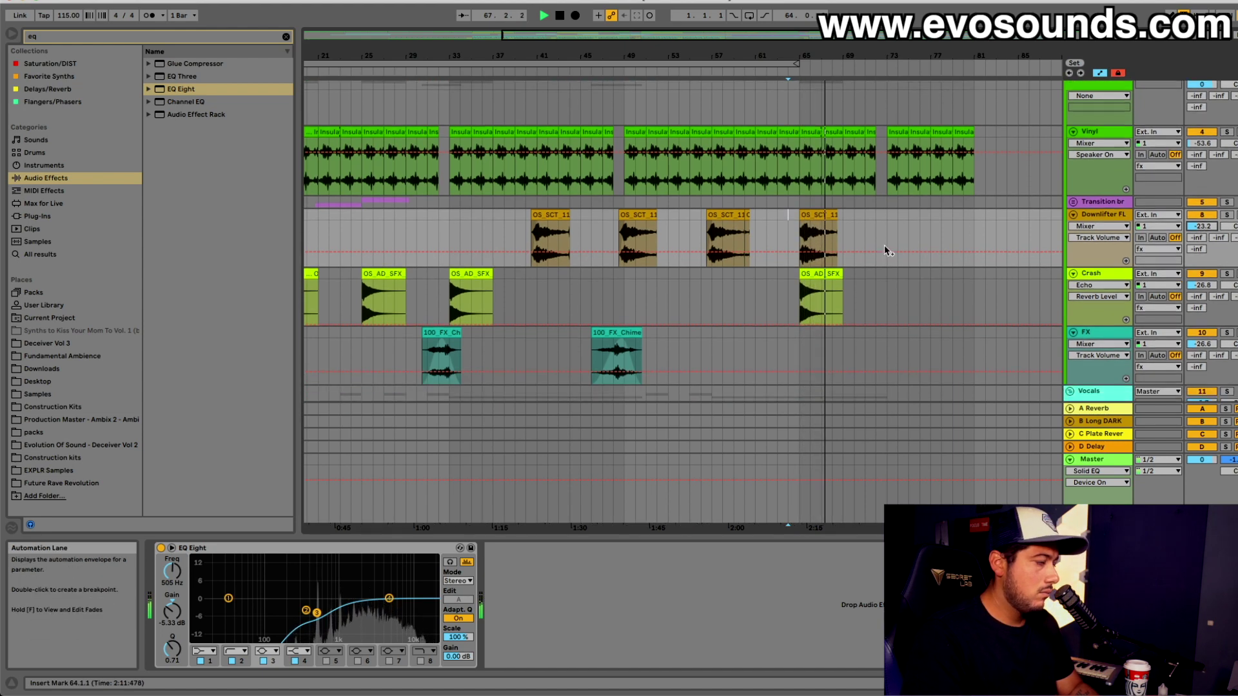
Check the chords in 1 Group, then fold the 1 Group, fx, Vocals and arp melody groups
{"action": "scroll", "coordinate": [890, 252], "scroll_direction": "up", "scroll_amount": 15}
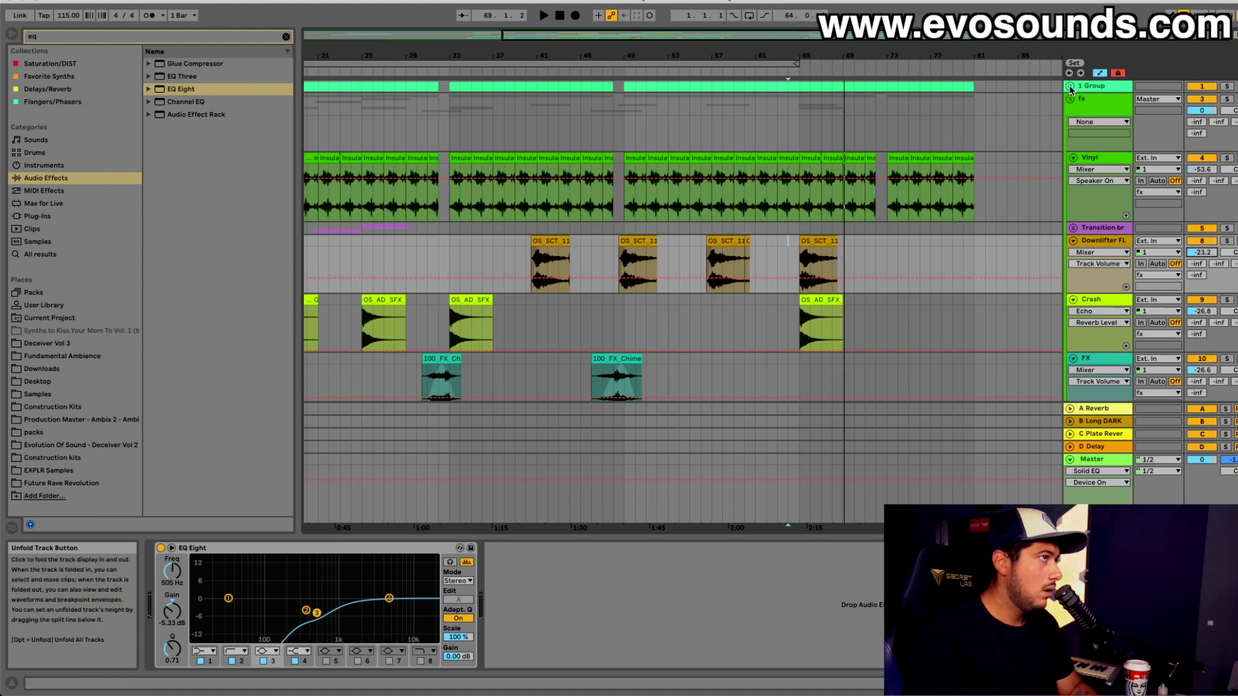
{"action": "left_click", "coordinate": [1071, 89]}
{"action": "scroll", "coordinate": [967, 199], "scroll_direction": "down", "scroll_amount": 5}
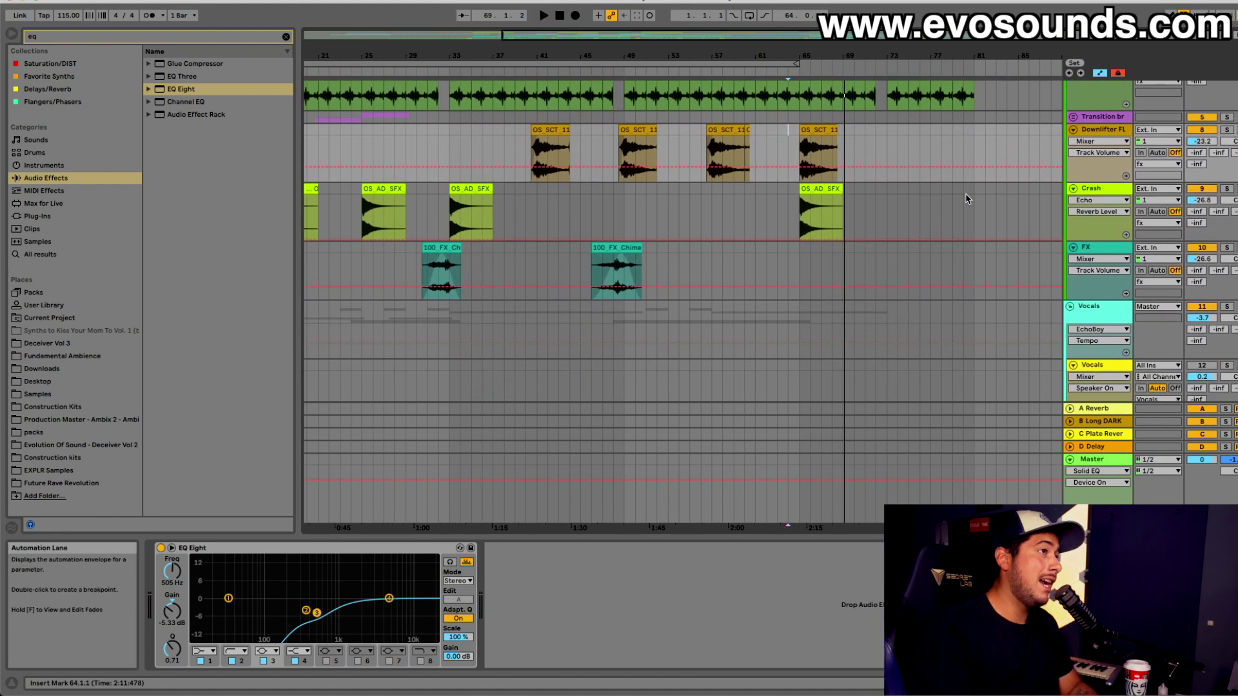
{"action": "scroll", "coordinate": [966, 199], "scroll_direction": "up", "scroll_amount": 4}
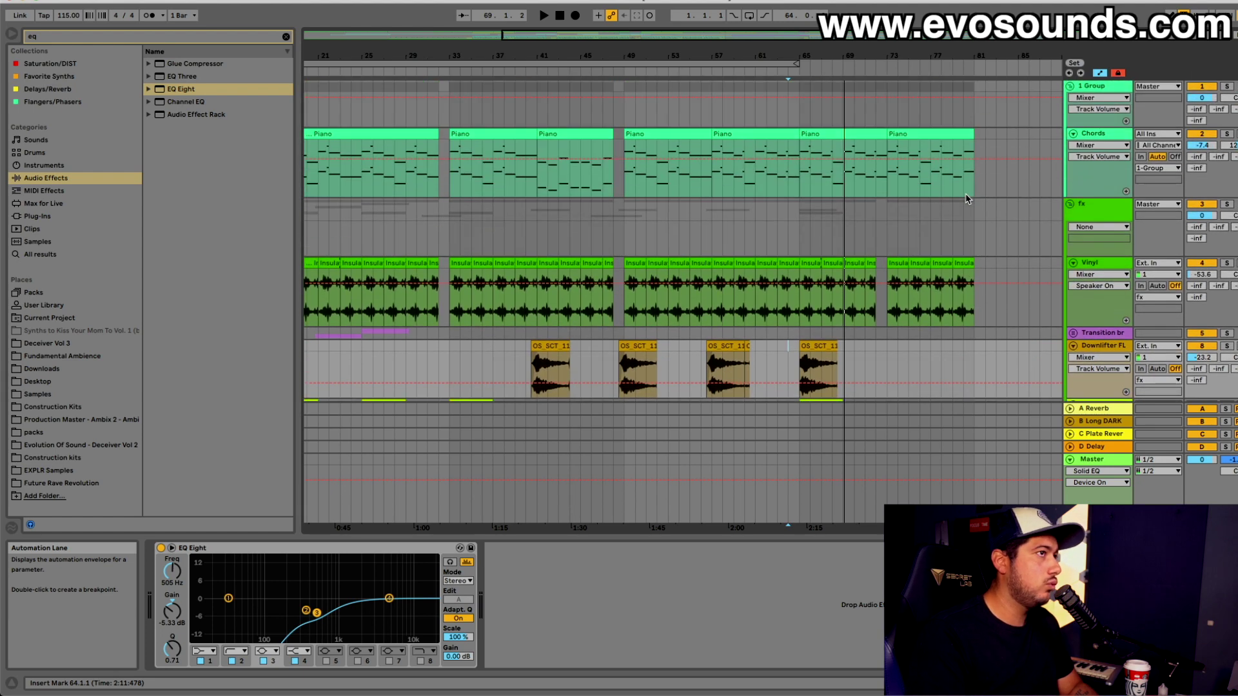
{"action": "left_click", "coordinate": [1070, 87]}
{"action": "left_click", "coordinate": [1071, 101]}
{"action": "left_click", "coordinate": [1071, 123]}
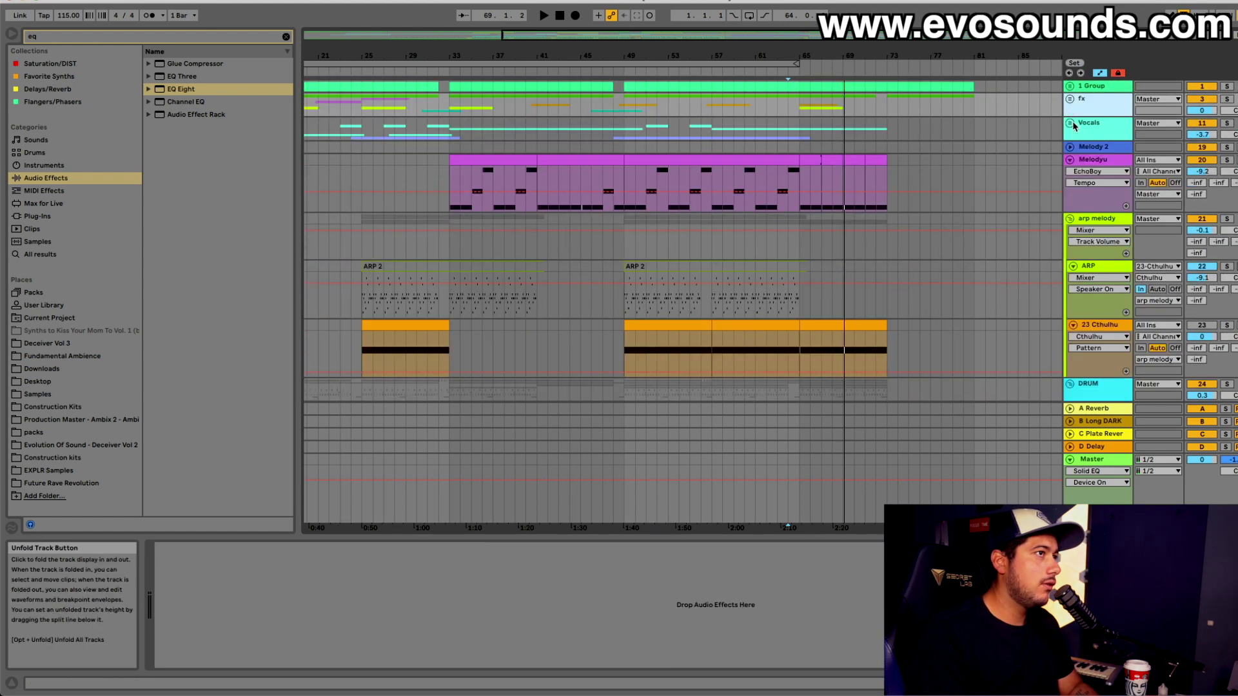
{"action": "left_click", "coordinate": [1070, 218]}
{"action": "left_click", "coordinate": [1071, 238]}
Solo the 32 PMAM2 track and then the Percussion track while playing from bar 64
{"action": "scroll", "coordinate": [1071, 219], "scroll_direction": "down", "scroll_amount": 5}
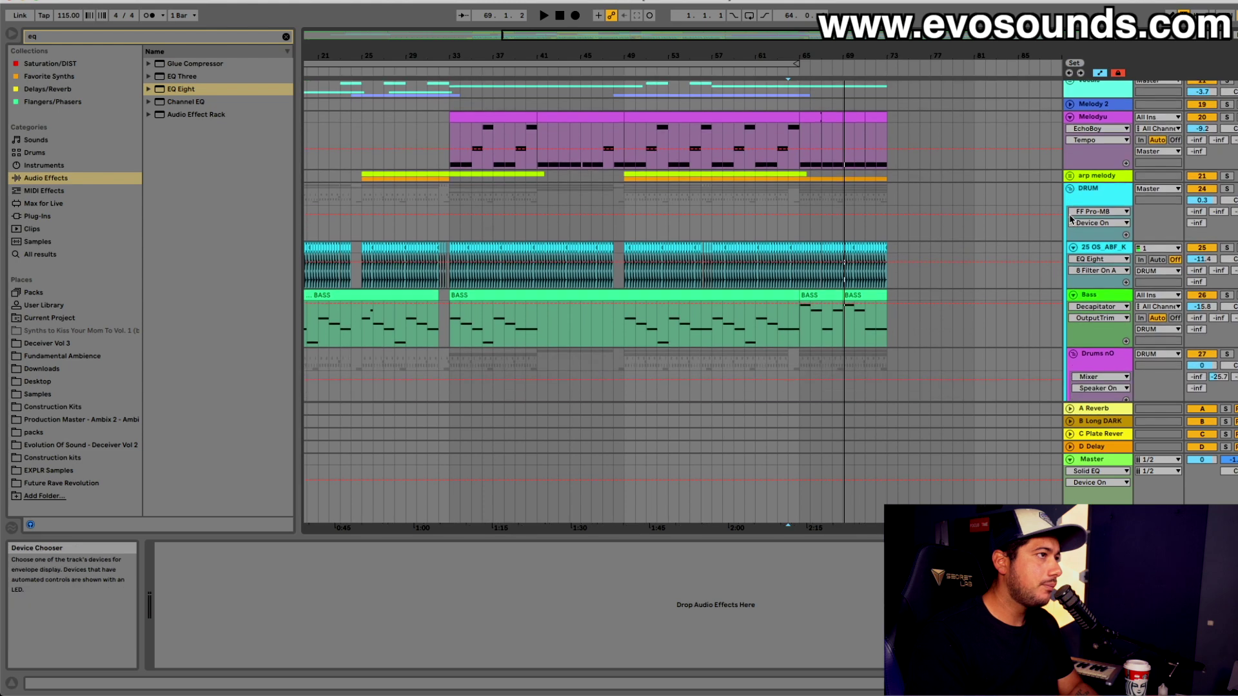
{"action": "scroll", "coordinate": [918, 243], "scroll_direction": "down", "scroll_amount": 8}
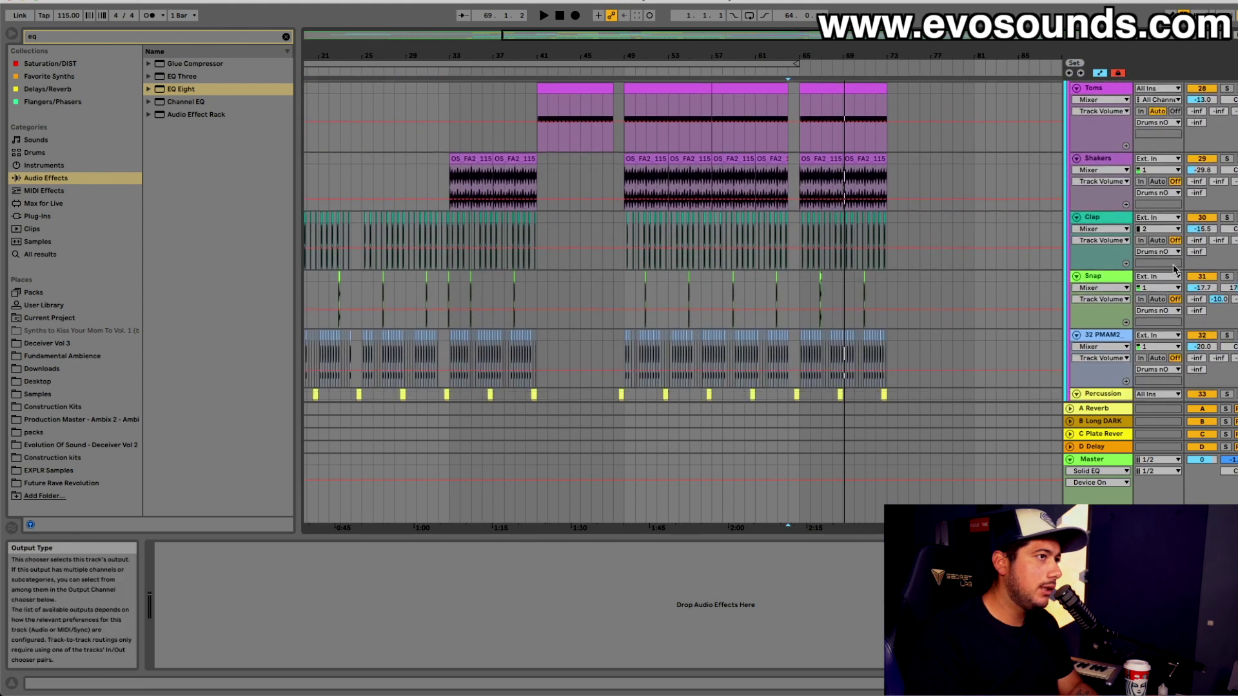
{"action": "left_click", "coordinate": [1226, 247]}
{"action": "key", "text": "space"}
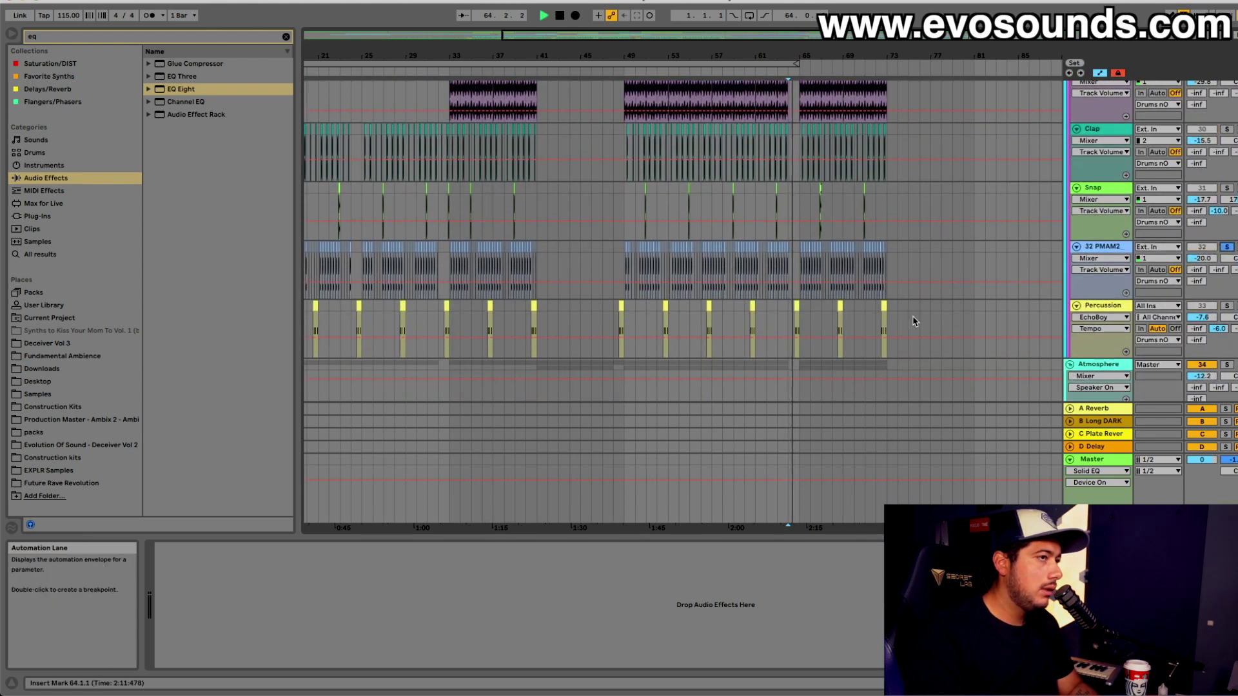
{"action": "left_click", "coordinate": [1227, 306]}
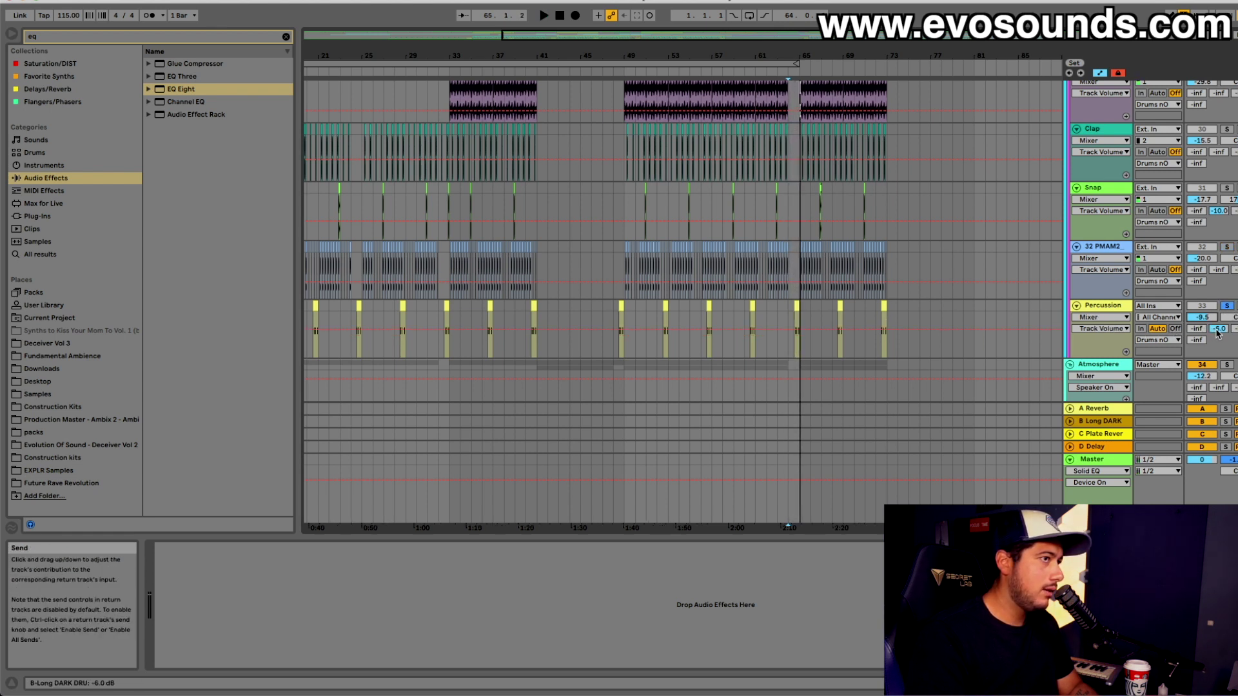
Set the Percussion track's B Long DARK send to -9.7 dB and its volume to -13.6 dB
{"action": "left_click_drag", "start_coordinate": [1219, 329], "coordinate": [1218, 331]}
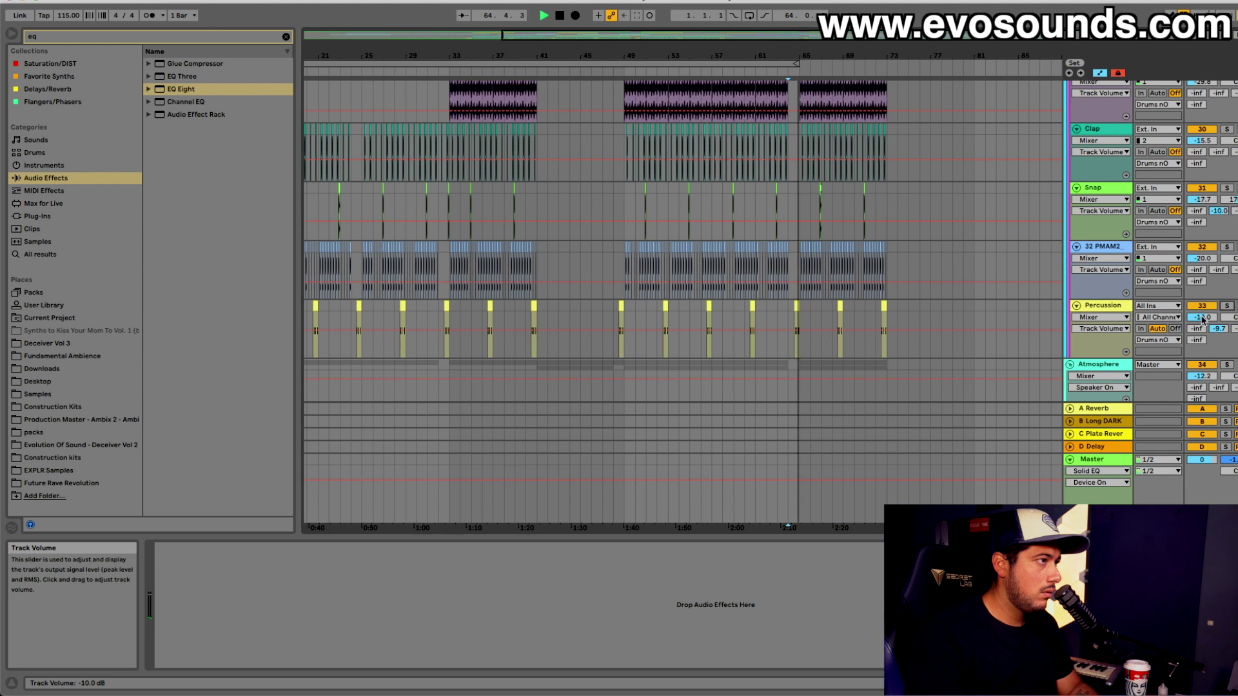
{"action": "left_click", "coordinate": [1202, 320]}
{"action": "left_click_drag", "start_coordinate": [1198, 322], "coordinate": [1199, 334]}
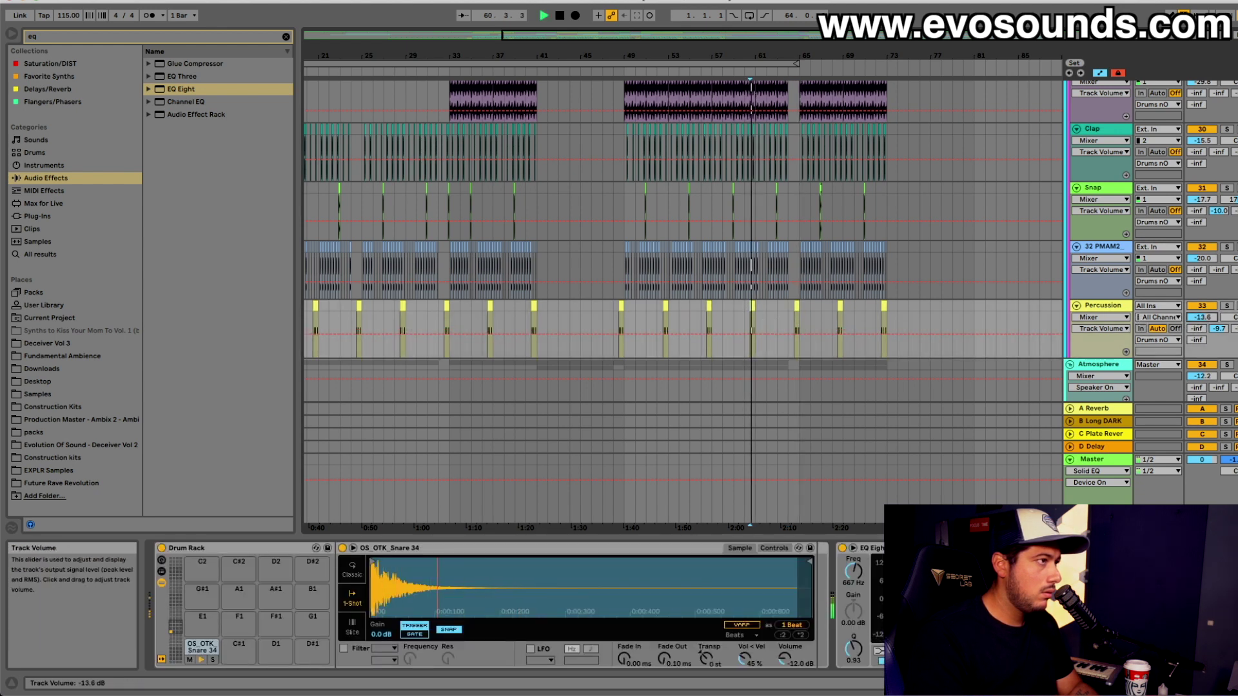
Play the section from bar 60 against the other tracks and raise the Percussion track's volume to -12.4 dB
{"action": "scroll", "coordinate": [862, 308], "scroll_direction": "down", "scroll_amount": 2}
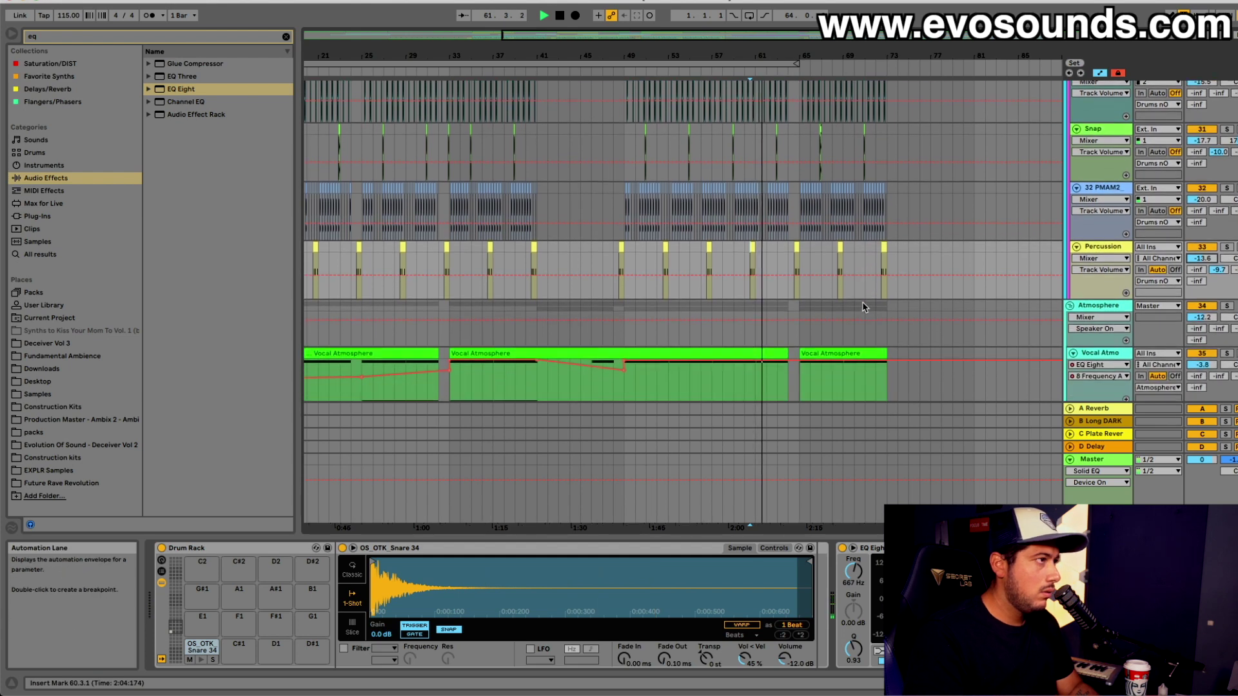
{"action": "scroll", "coordinate": [761, 255], "scroll_direction": "down", "scroll_amount": 5}
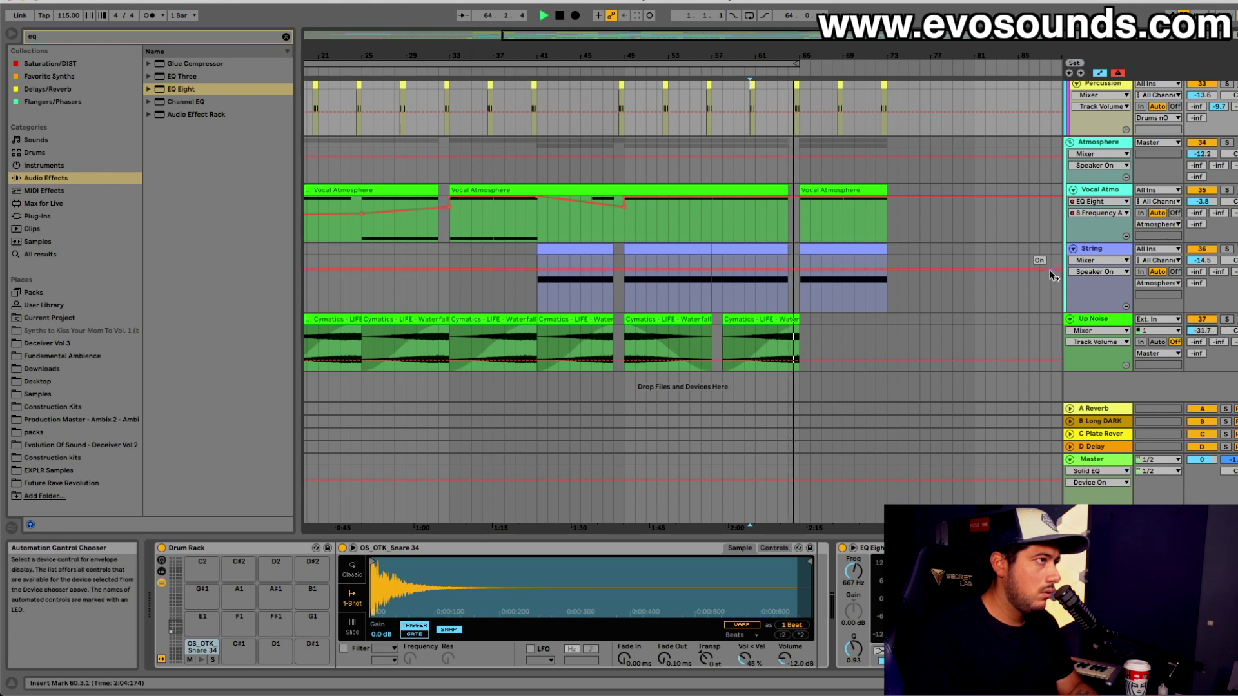
{"action": "scroll", "coordinate": [1051, 272], "scroll_direction": "up", "scroll_amount": 7}
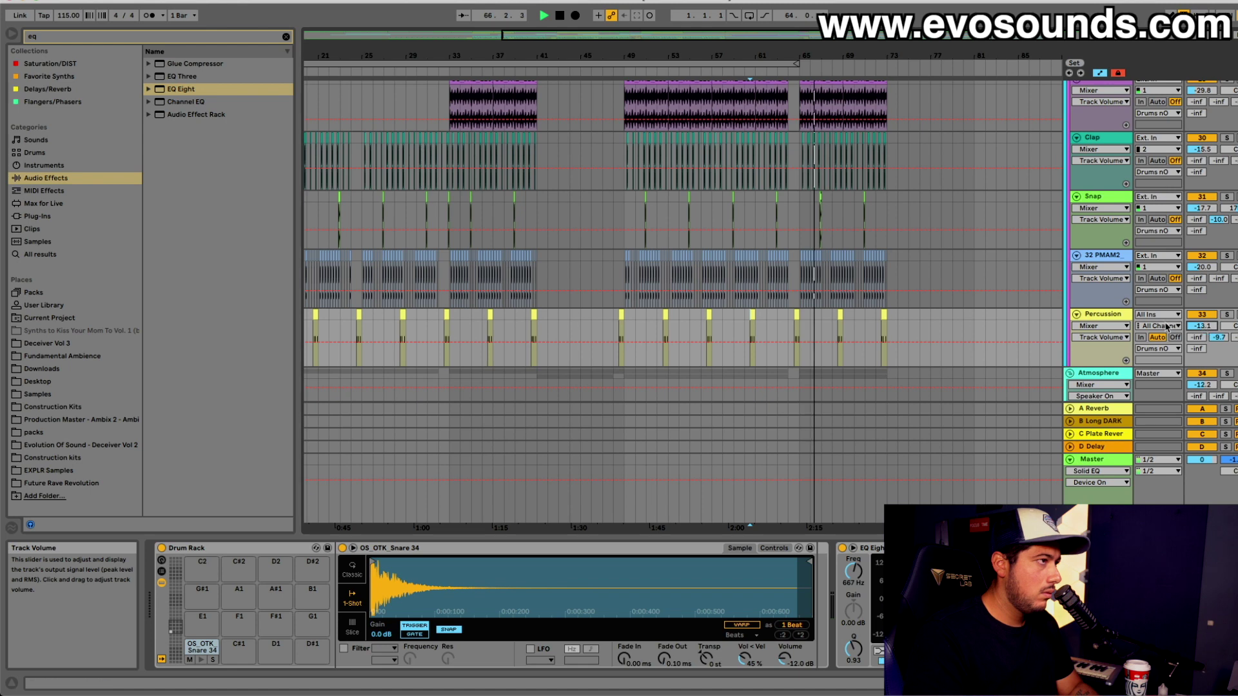
{"action": "key", "text": "space"}
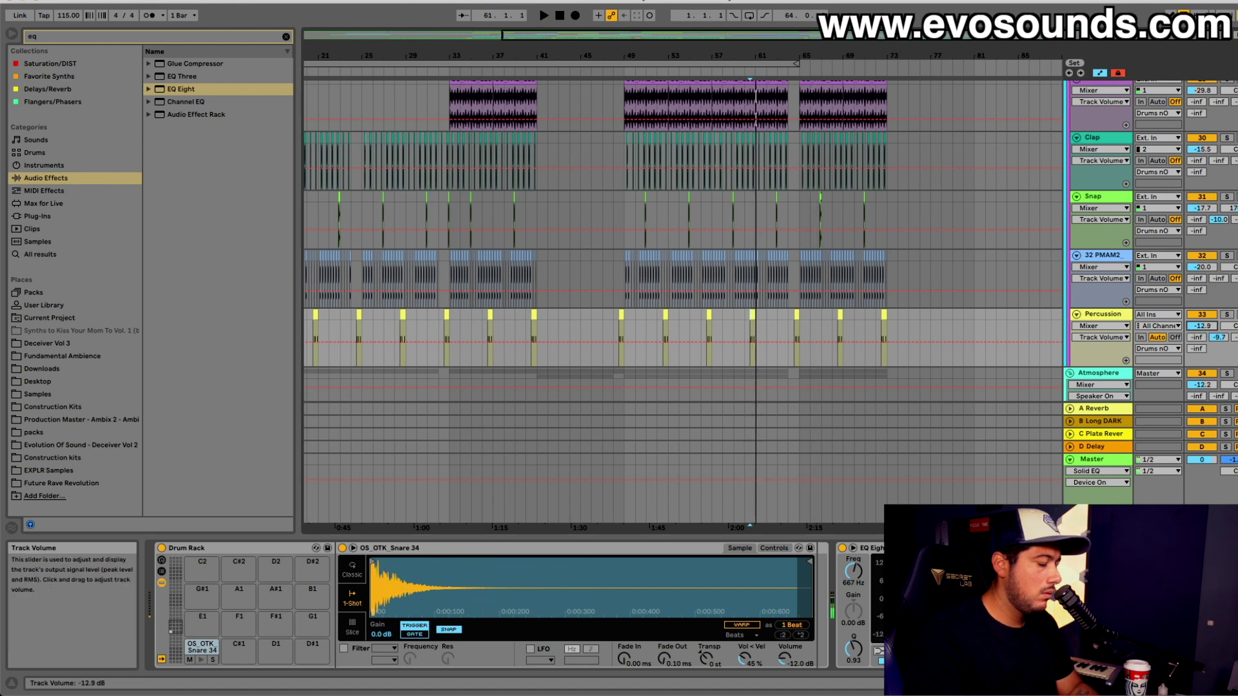
{"action": "scroll", "coordinate": [1016, 308], "scroll_direction": "up", "scroll_amount": 2}
{"action": "key", "text": "space"}
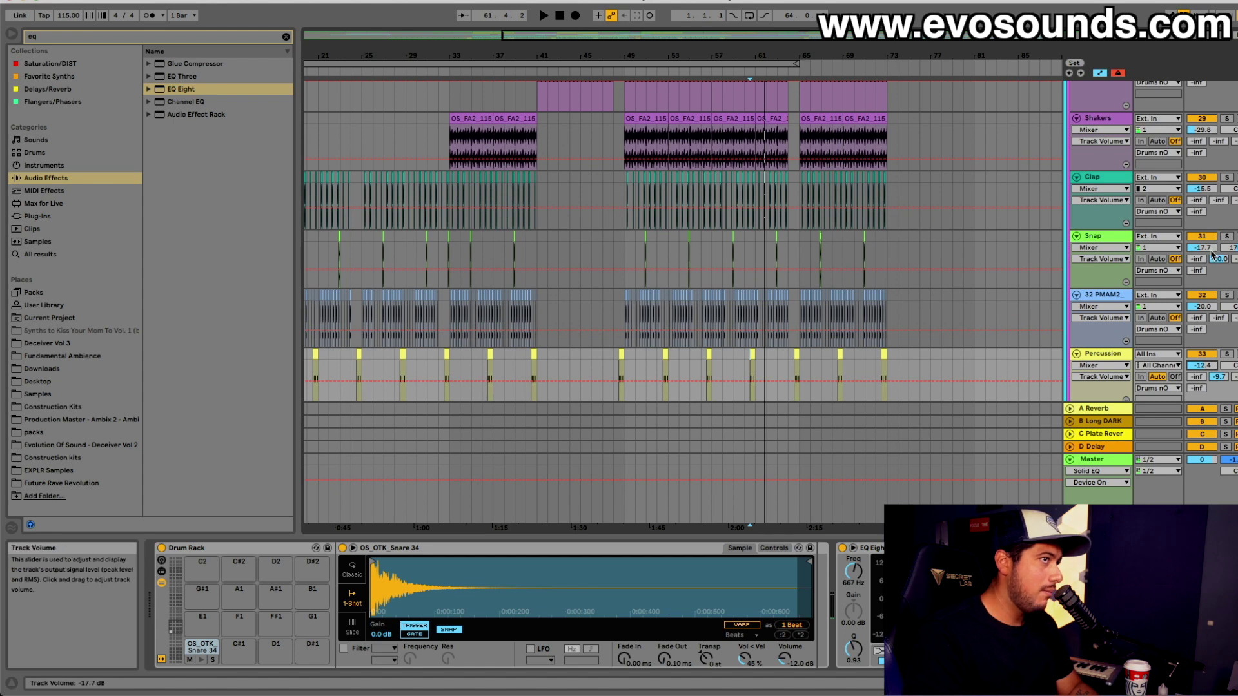
Lower the Snap track's volume to -20.3 dB, play the section from bar 60 and show the devices of 1 Group
{"action": "key", "text": "space"}
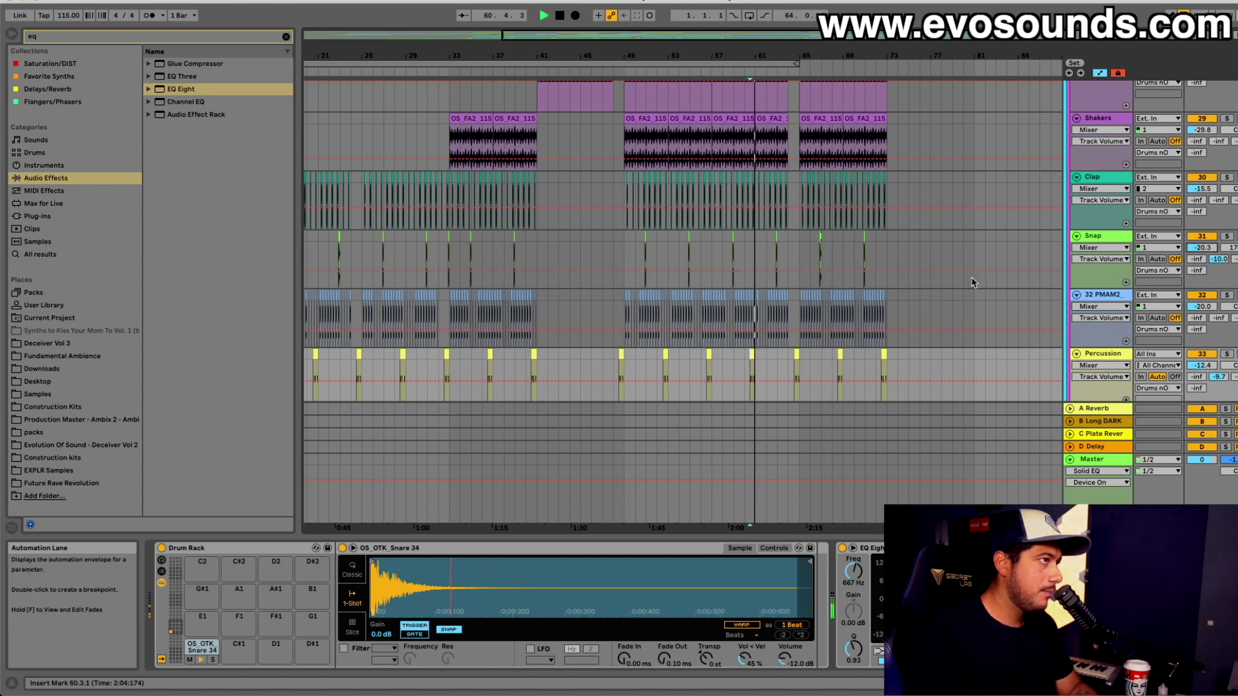
{"action": "scroll", "coordinate": [980, 274], "scroll_direction": "up", "scroll_amount": 10}
{"action": "scroll", "coordinate": [973, 281], "scroll_direction": "down", "scroll_amount": 10}
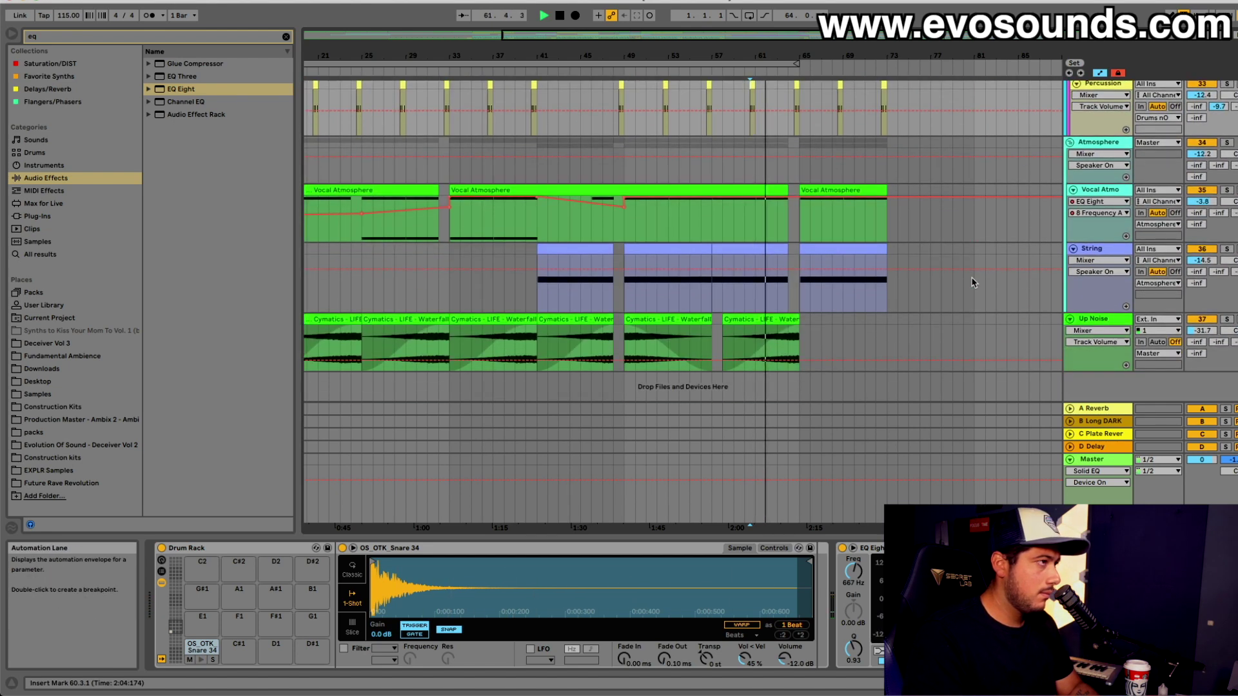
{"action": "scroll", "coordinate": [972, 282], "scroll_direction": "up", "scroll_amount": 5}
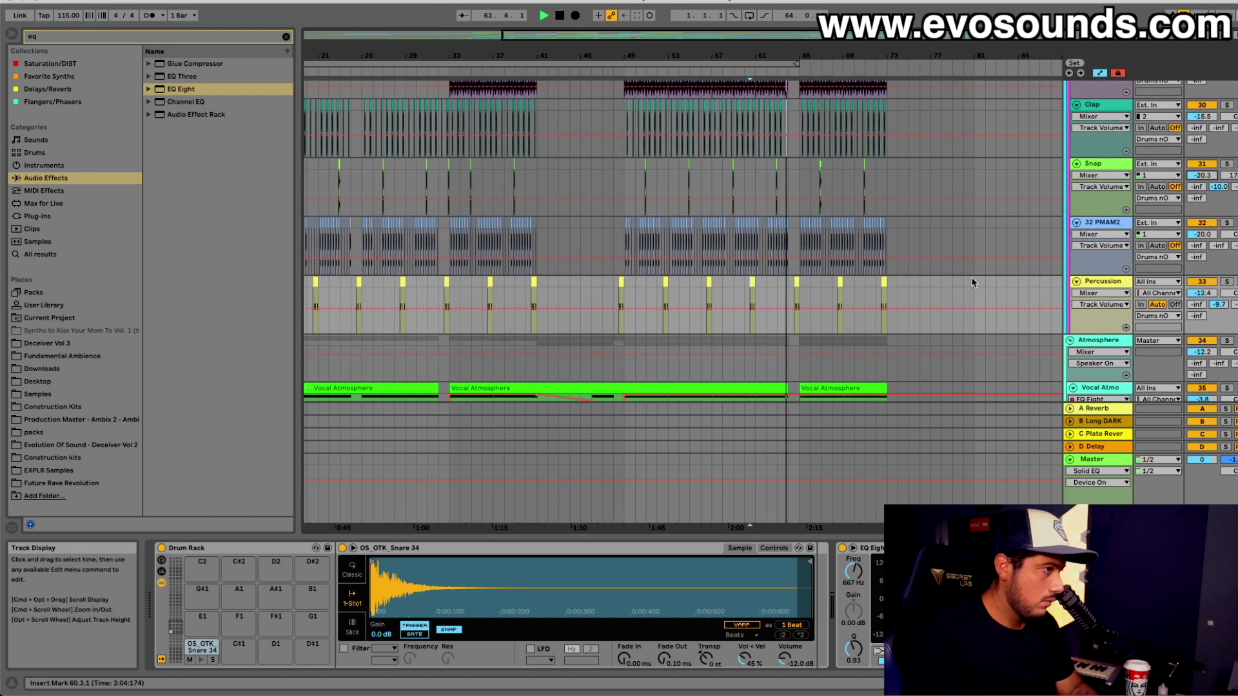
{"action": "scroll", "coordinate": [1022, 144], "scroll_direction": "up", "scroll_amount": 10}
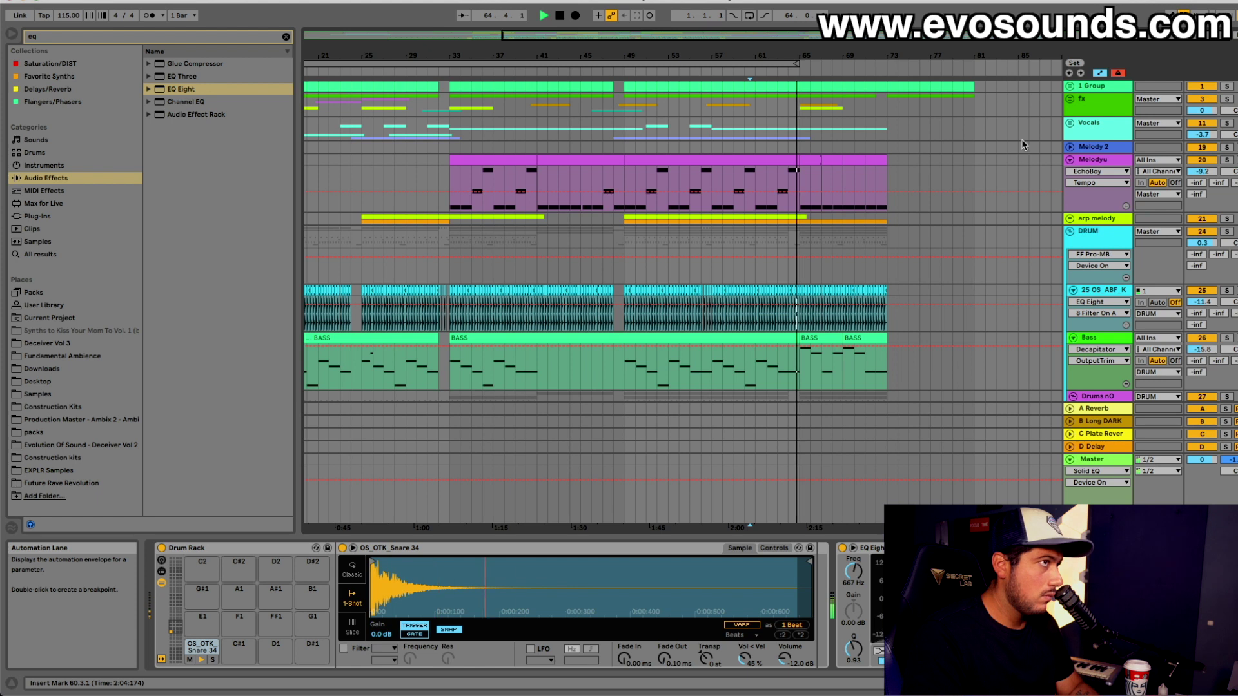
{"action": "left_click", "coordinate": [1096, 90]}
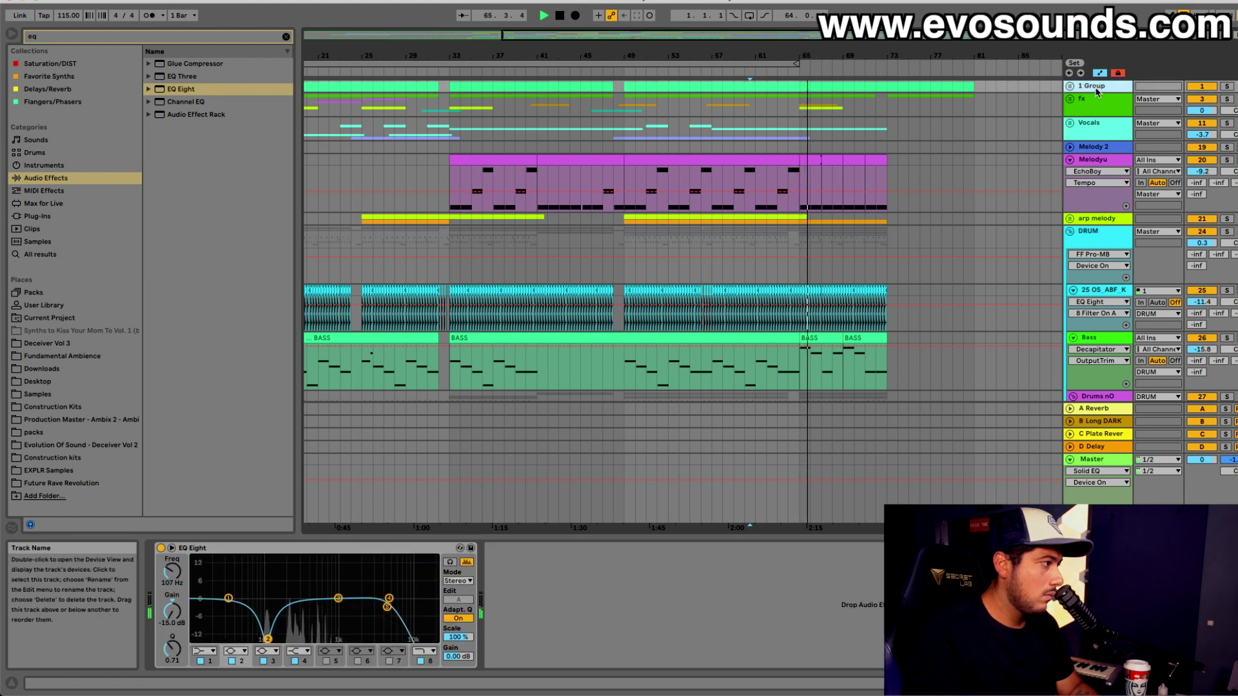
Add a second EQ Eight to 1 Group and set it to M/S mode with the side channel being edited
{"action": "left_click_drag", "start_coordinate": [187, 89], "coordinate": [613, 581]}
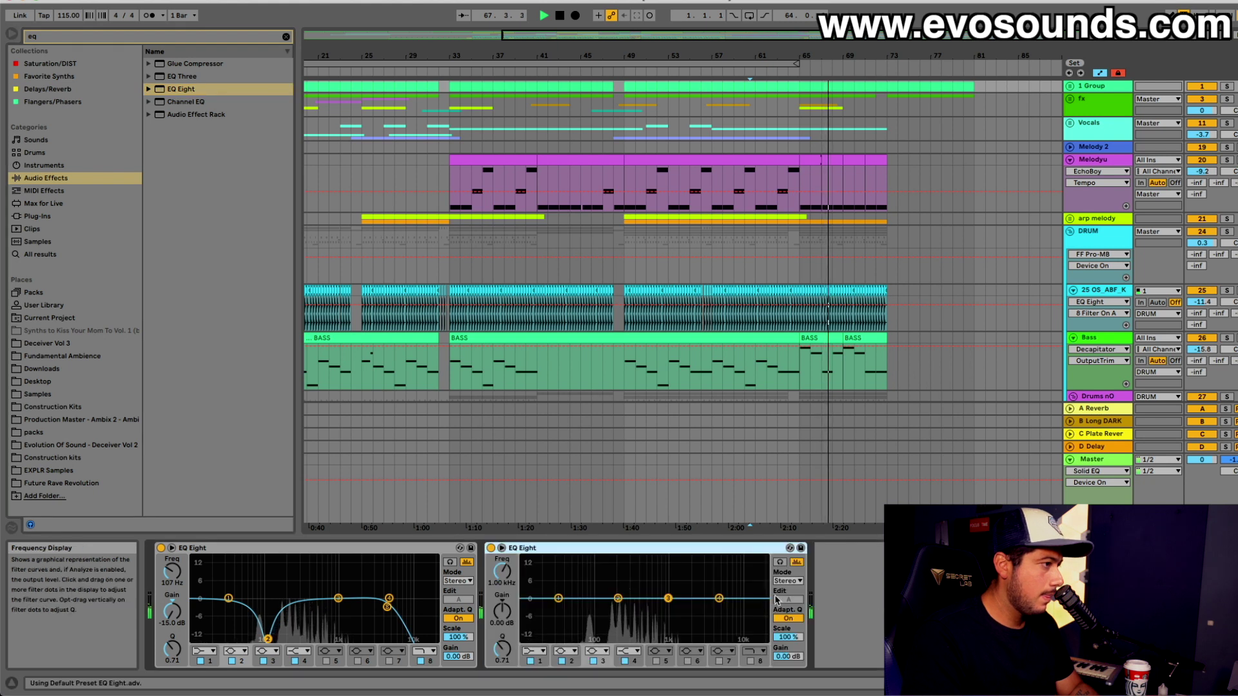
{"action": "left_click", "coordinate": [788, 581]}
{"action": "left_click", "coordinate": [788, 599]}
{"action": "left_click", "coordinate": [788, 599]}
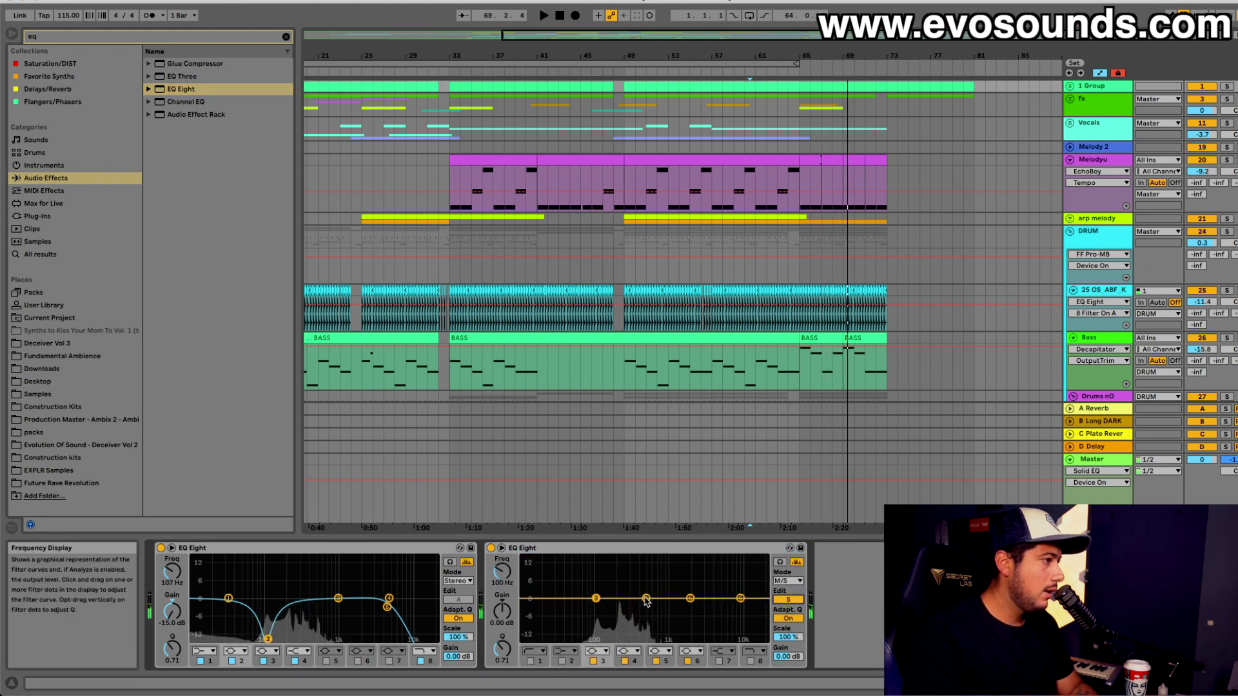
Sweep a boosted band 4 on the side channel in audition mode, then cut it by 5.58 dB at about 202 Hz
{"action": "left_click_drag", "start_coordinate": [596, 598], "coordinate": [628, 558]}
{"action": "key", "text": "space"}
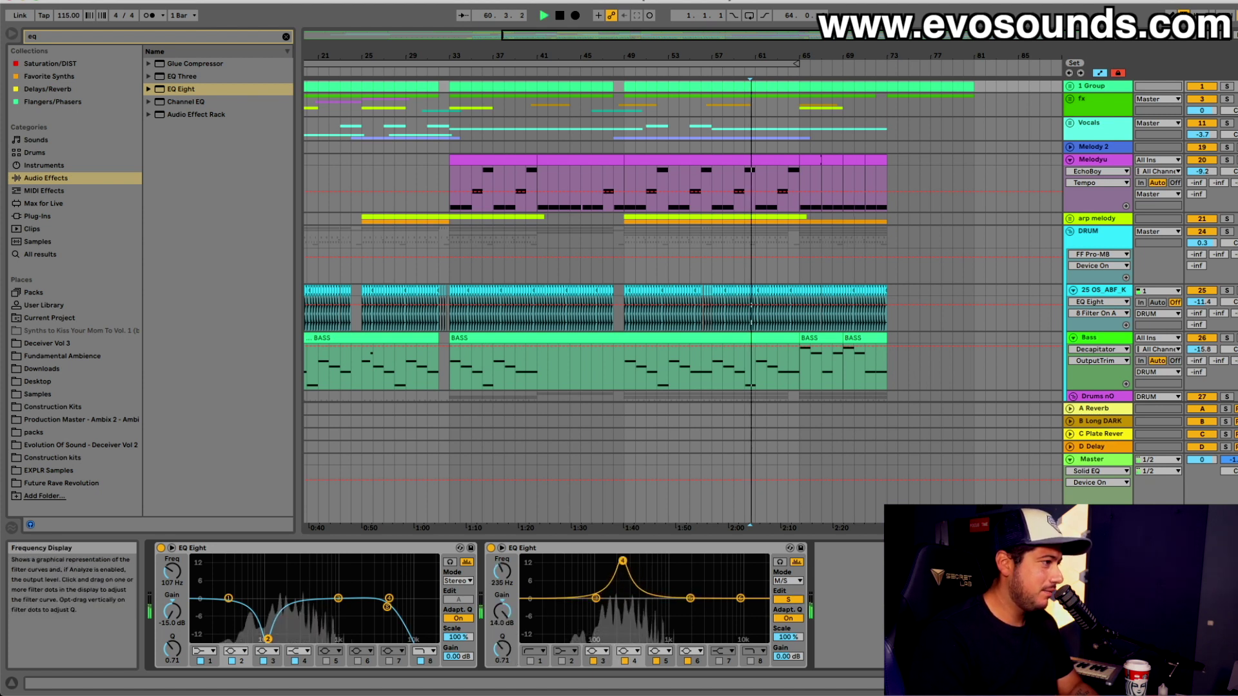
{"action": "left_click", "coordinate": [779, 563]}
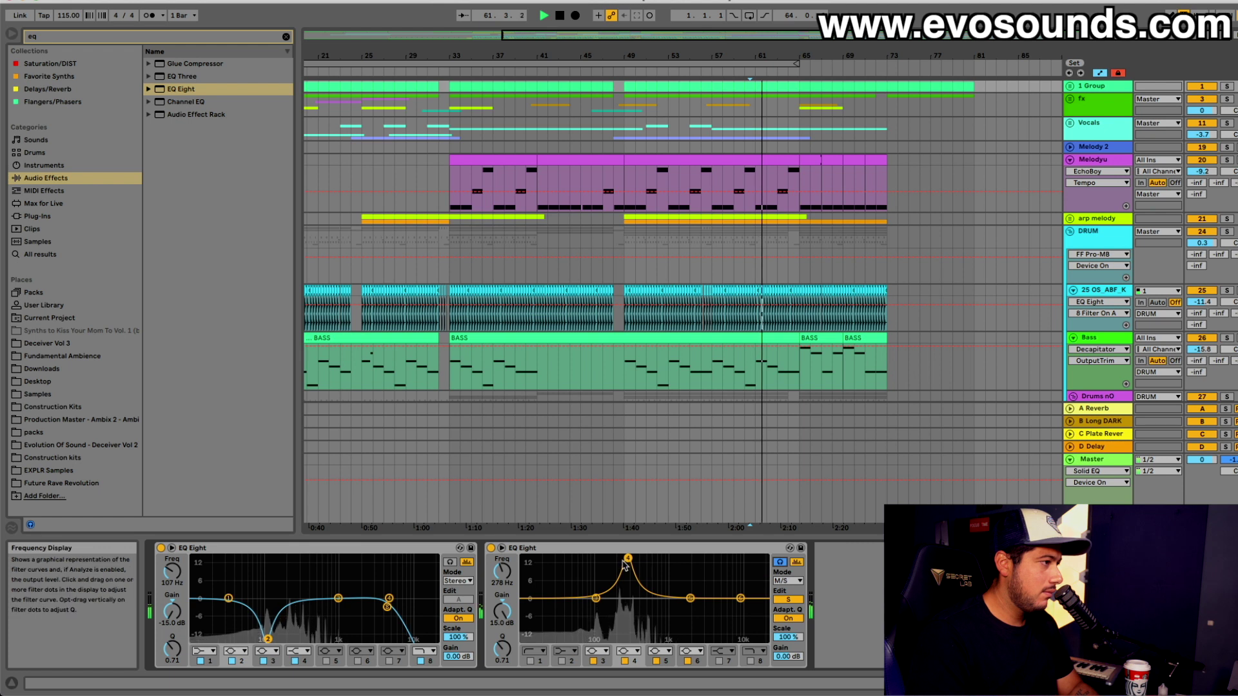
{"action": "left_click_drag", "start_coordinate": [620, 558], "coordinate": [614, 559]}
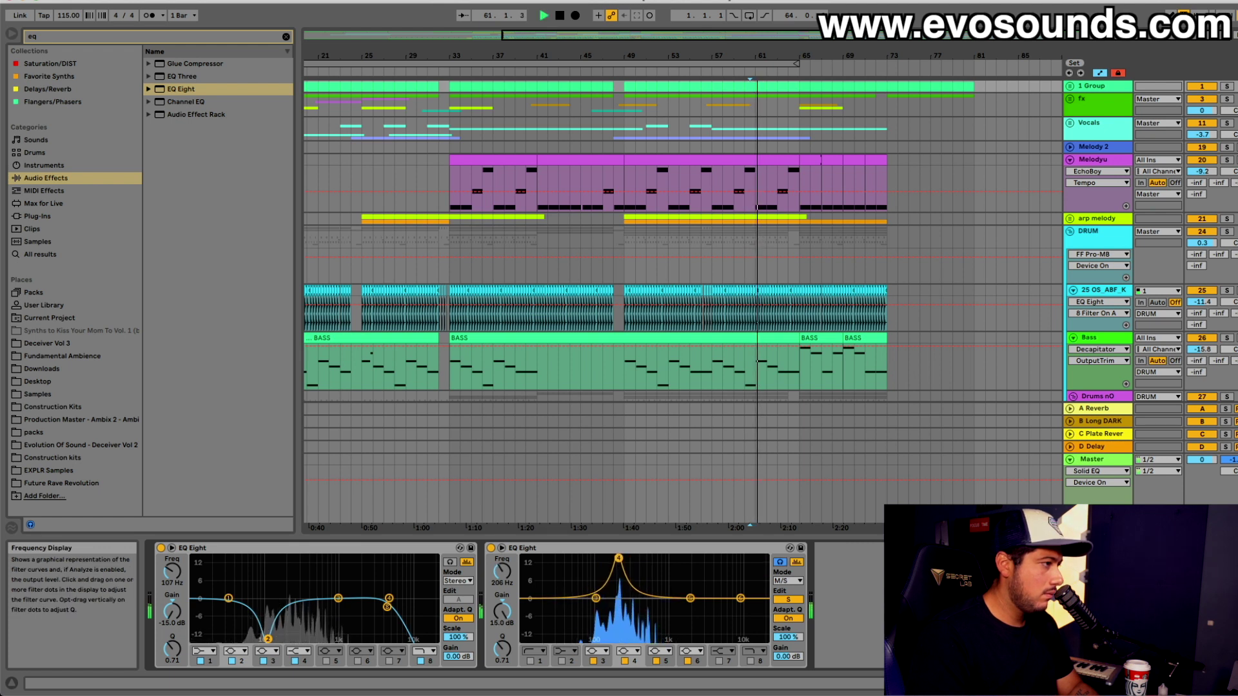
{"action": "key", "text": "space"}
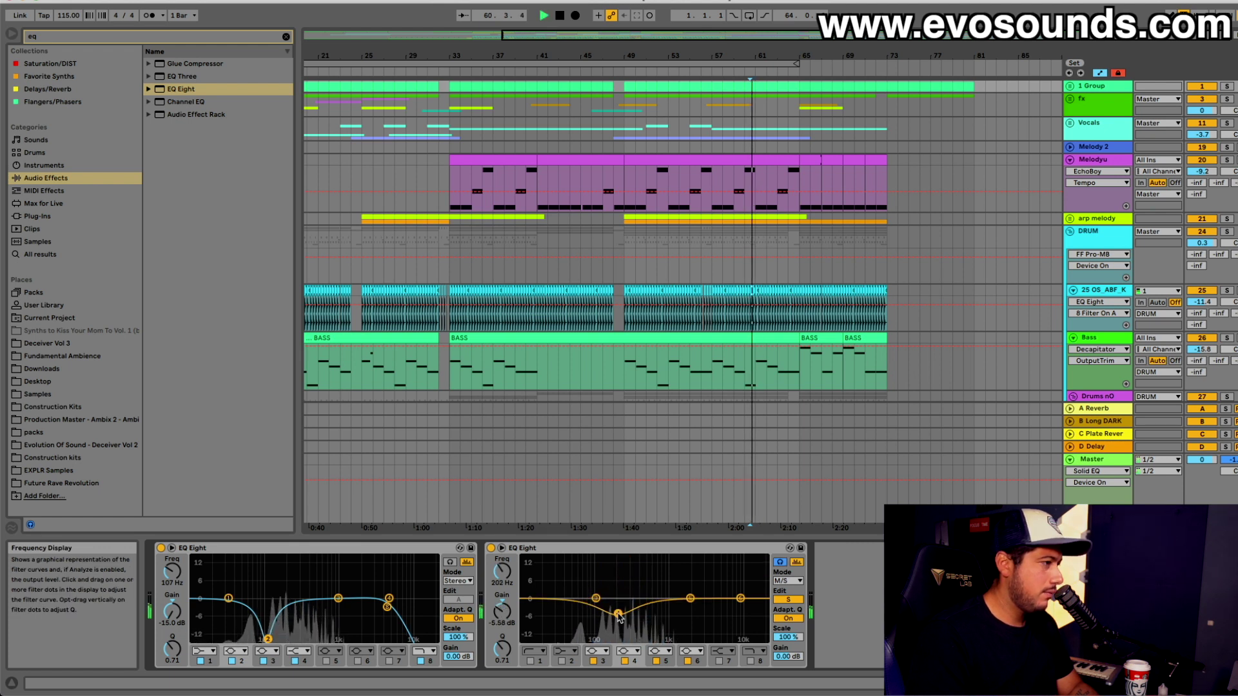
Bypass and re-enable the second EQ Eight, replaying the section to compare the sound of the side cut
{"action": "key", "text": "space"}
{"action": "key", "text": "space"}
{"action": "left_click", "coordinate": [490, 548]}
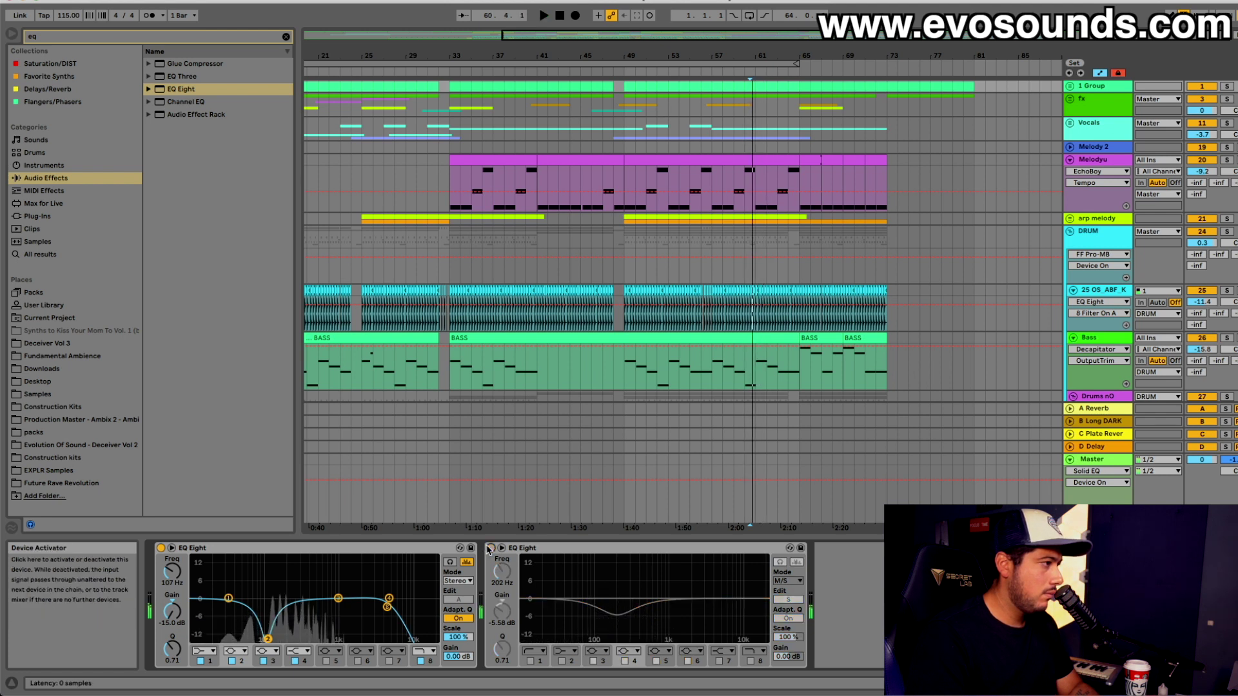
{"action": "left_click", "coordinate": [490, 548]}
{"action": "key", "text": "space"}
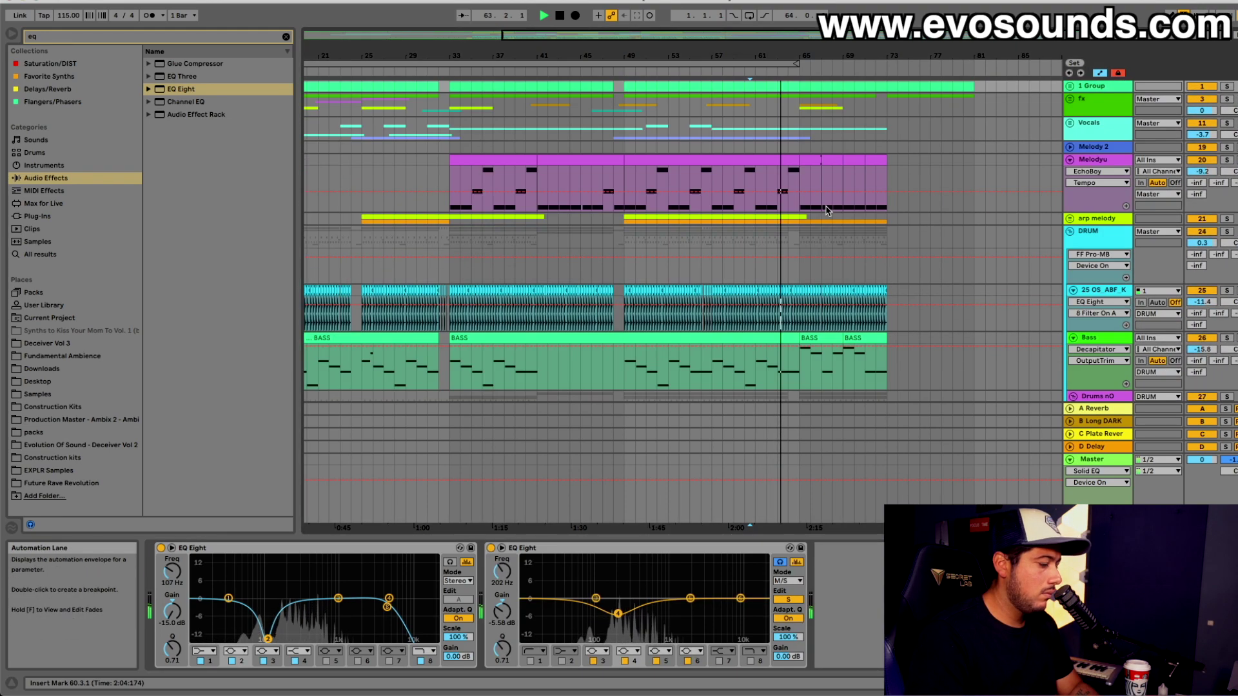
Unfold the arp melody group, solo it while playing from bar 60, and lower the ARP track's volume to about -11.6 dB
{"action": "scroll", "coordinate": [825, 210], "scroll_direction": "down", "scroll_amount": 10}
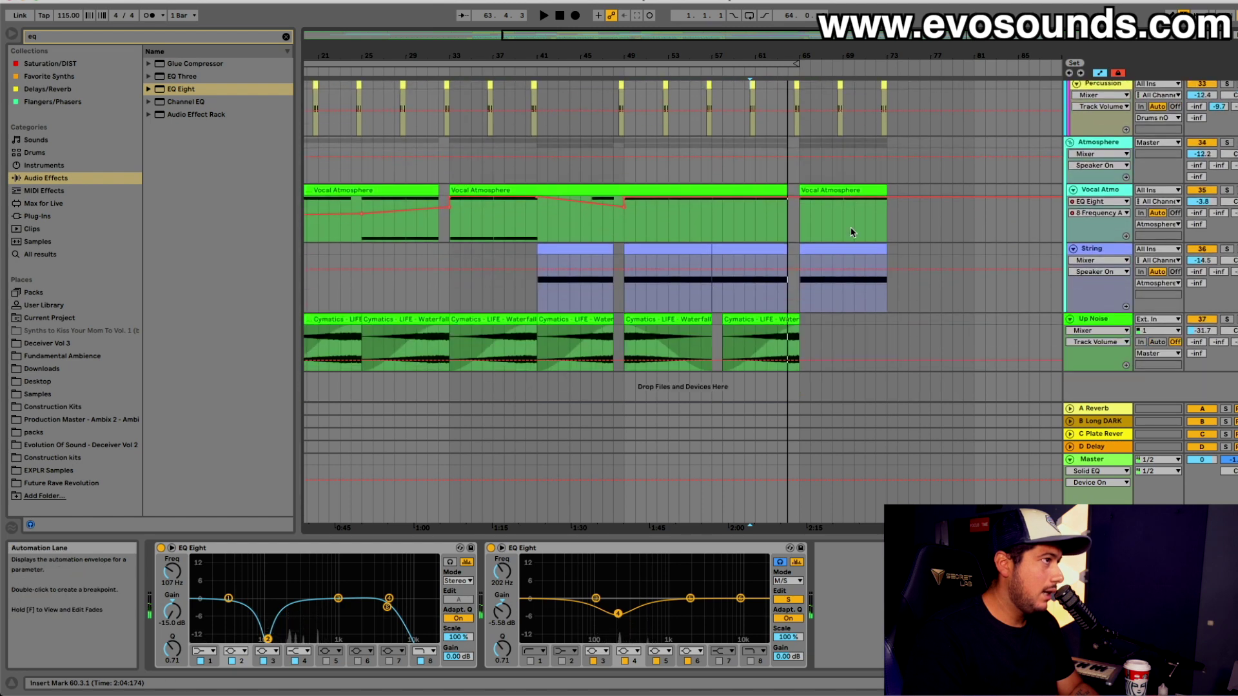
{"action": "scroll", "coordinate": [851, 232], "scroll_direction": "up", "scroll_amount": 10}
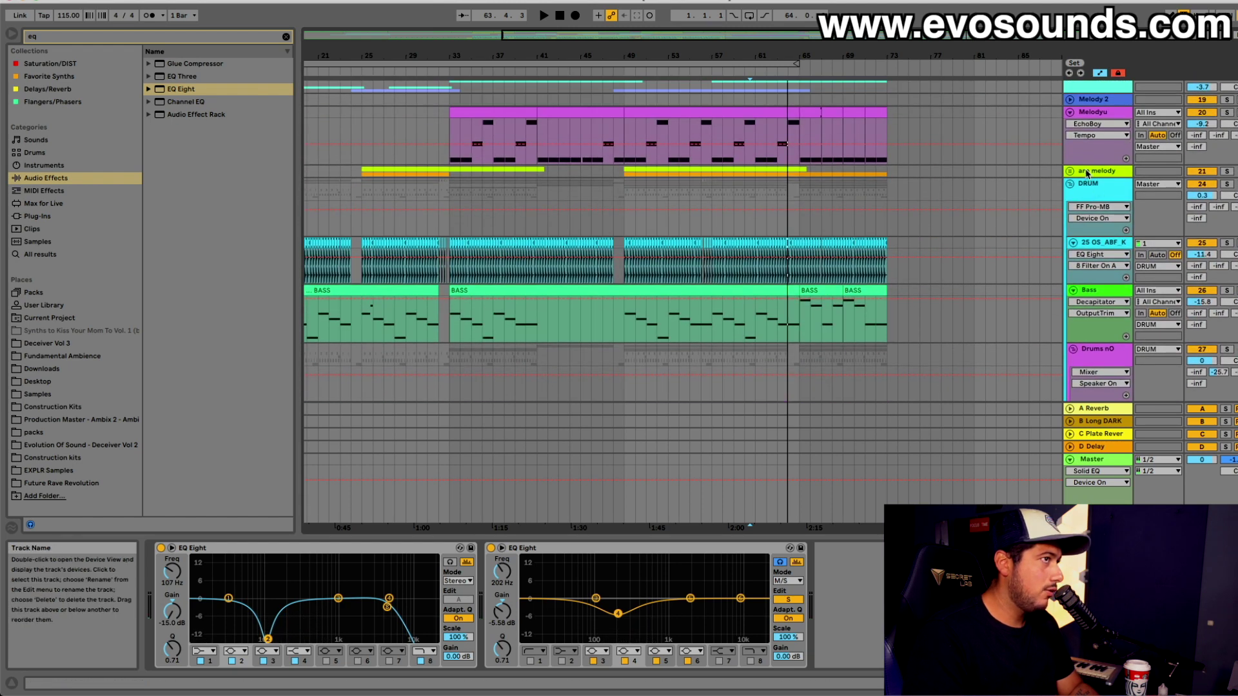
{"action": "key", "text": "space"}
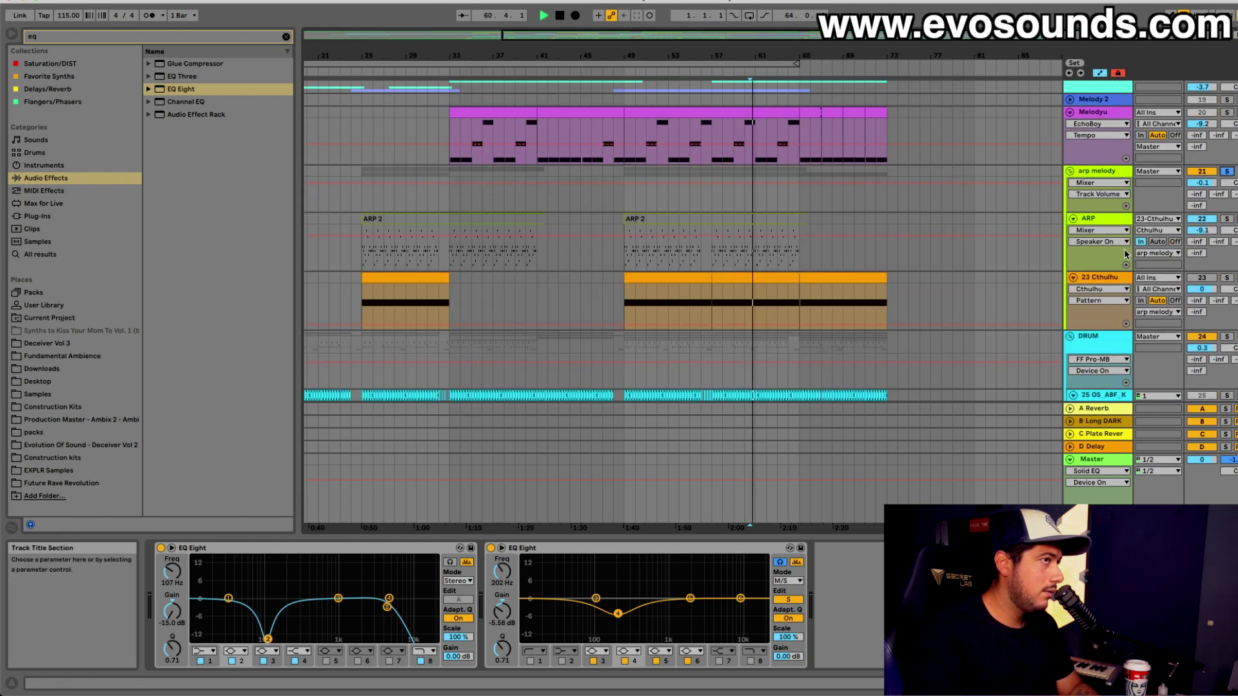
{"action": "left_click_drag", "start_coordinate": [1217, 233], "coordinate": [1217, 235]}
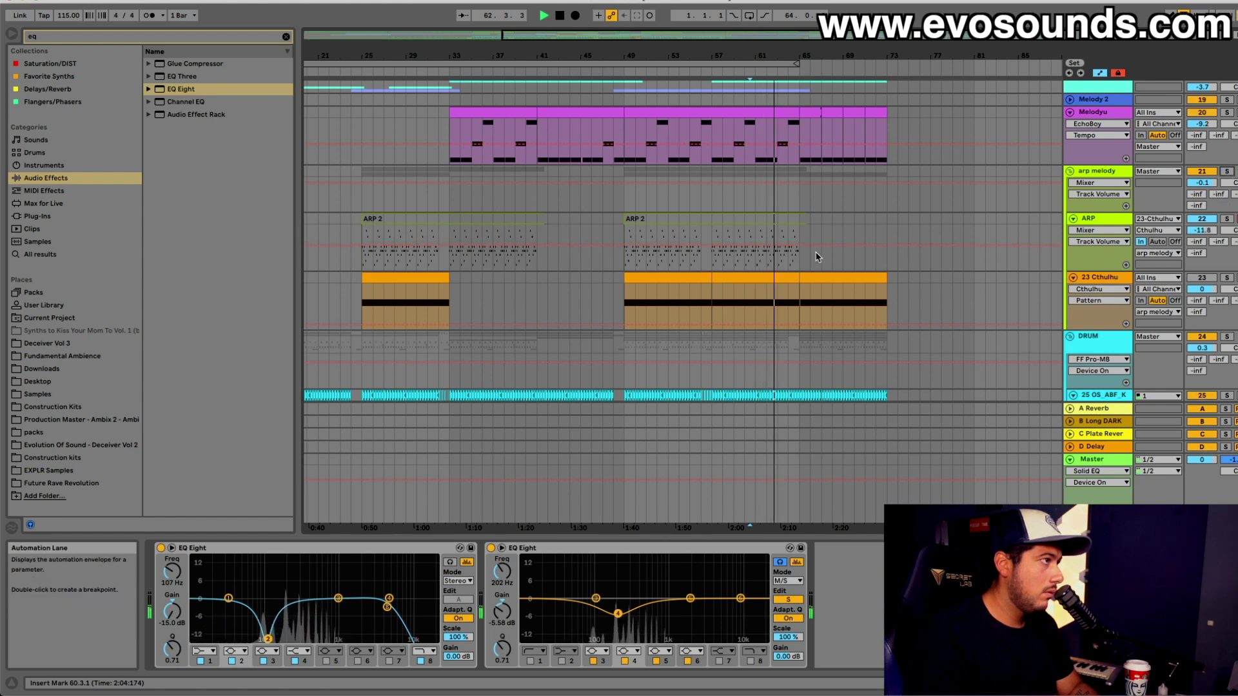
Play the arrangement from bar 48, fold the arp melody group and examine the Master's spectrum in SPAN
{"action": "left_click", "coordinate": [619, 263]}
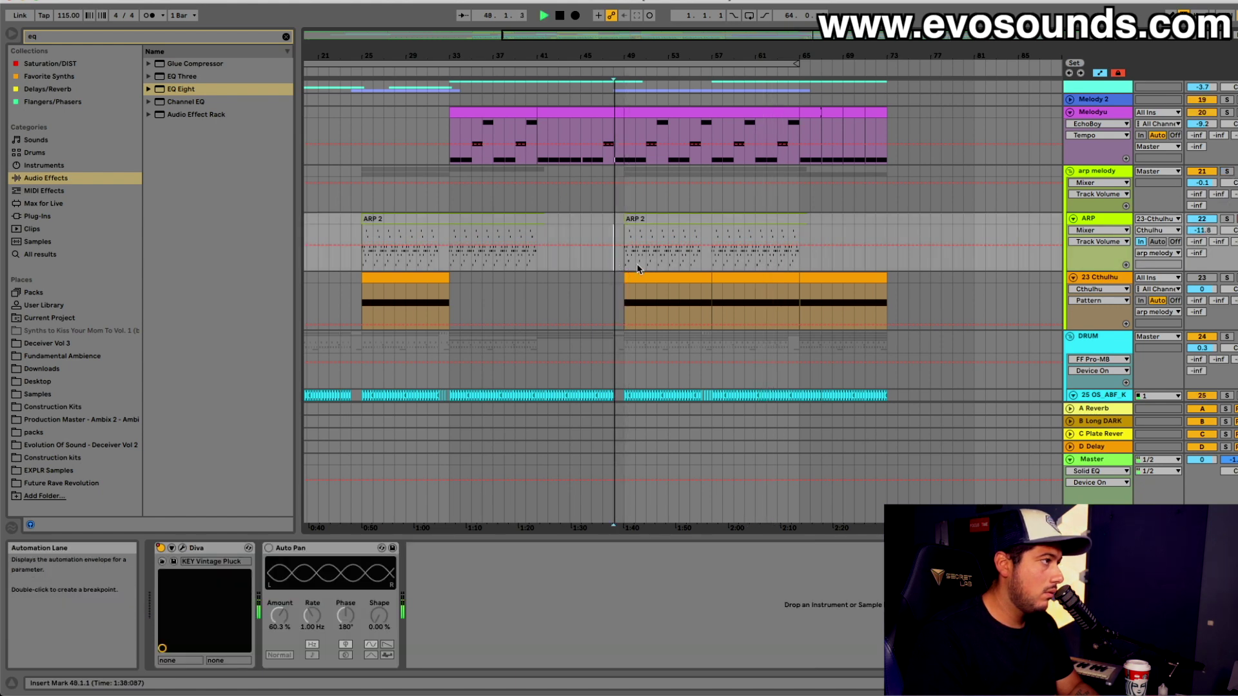
{"action": "scroll", "coordinate": [637, 268], "scroll_direction": "down", "scroll_amount": 15}
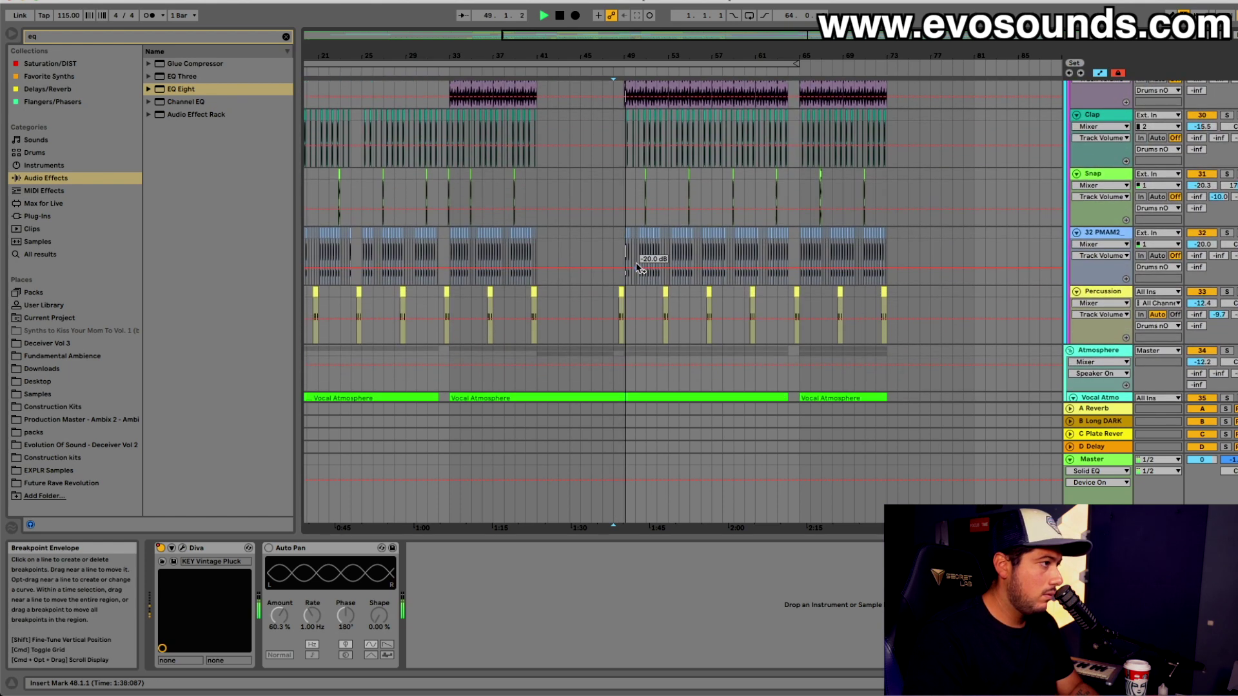
{"action": "scroll", "coordinate": [637, 268], "scroll_direction": "up", "scroll_amount": 20}
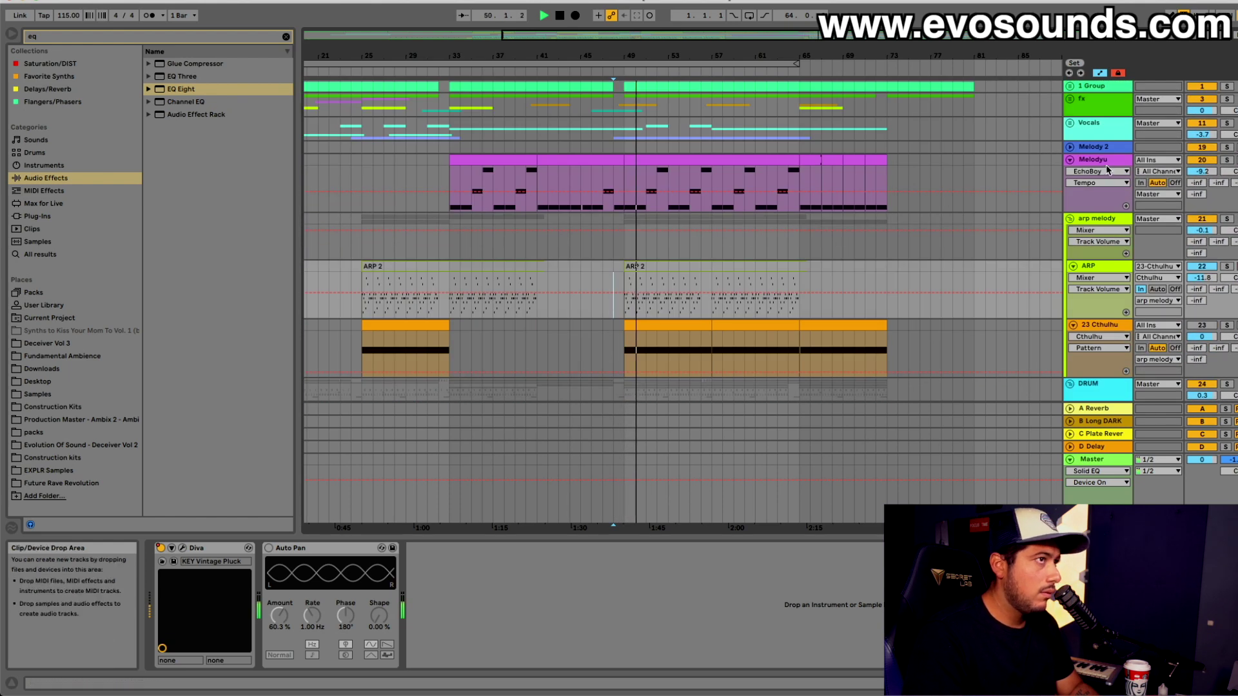
{"action": "scroll", "coordinate": [1094, 205], "scroll_direction": "down", "scroll_amount": 10}
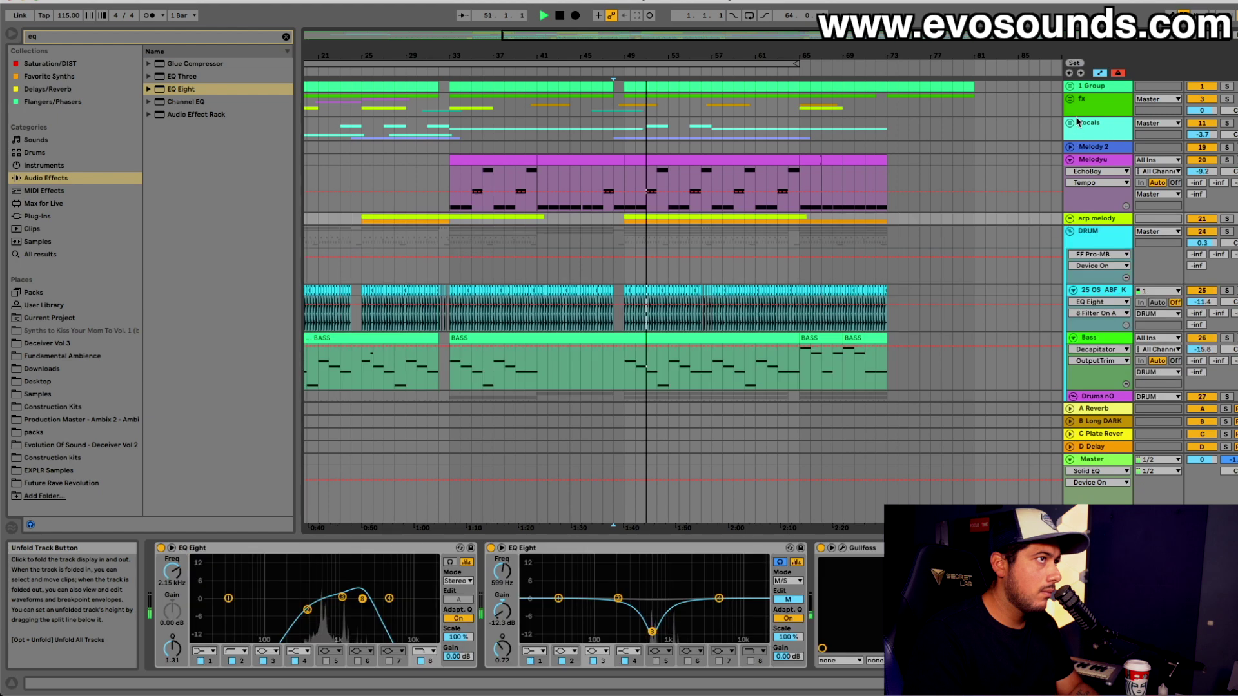
{"action": "left_click", "coordinate": [1091, 459]}
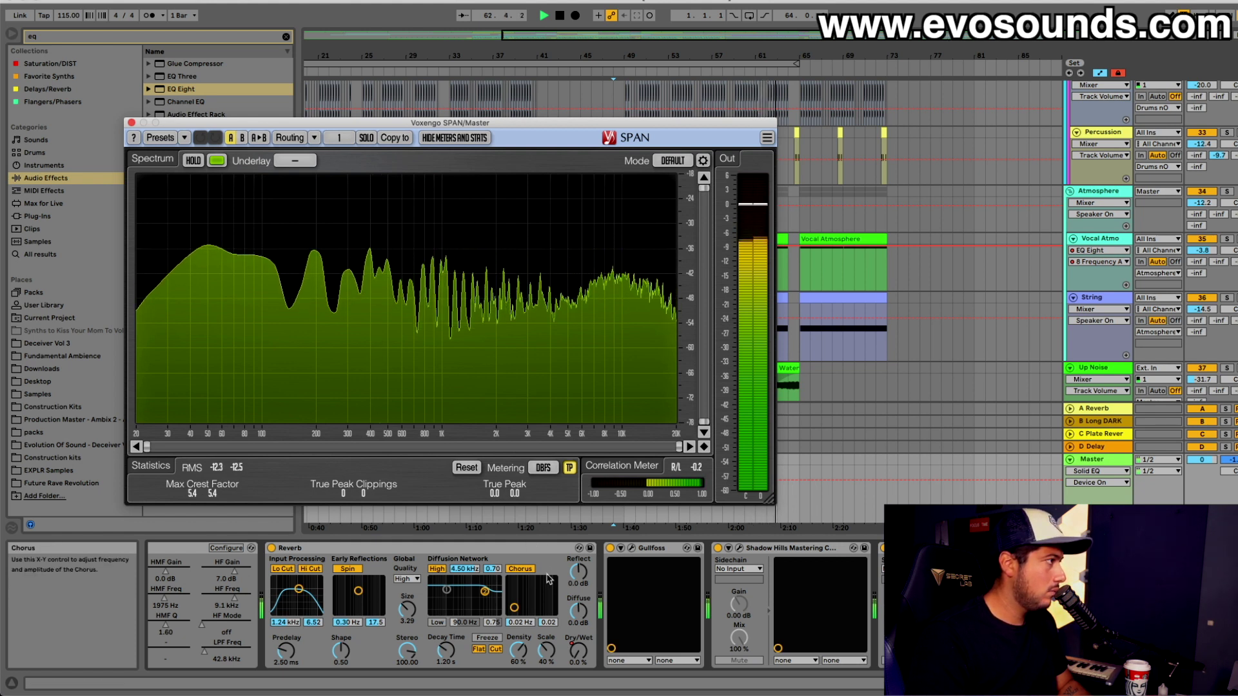
{"action": "left_click_drag", "start_coordinate": [321, 221], "coordinate": [323, 225]}
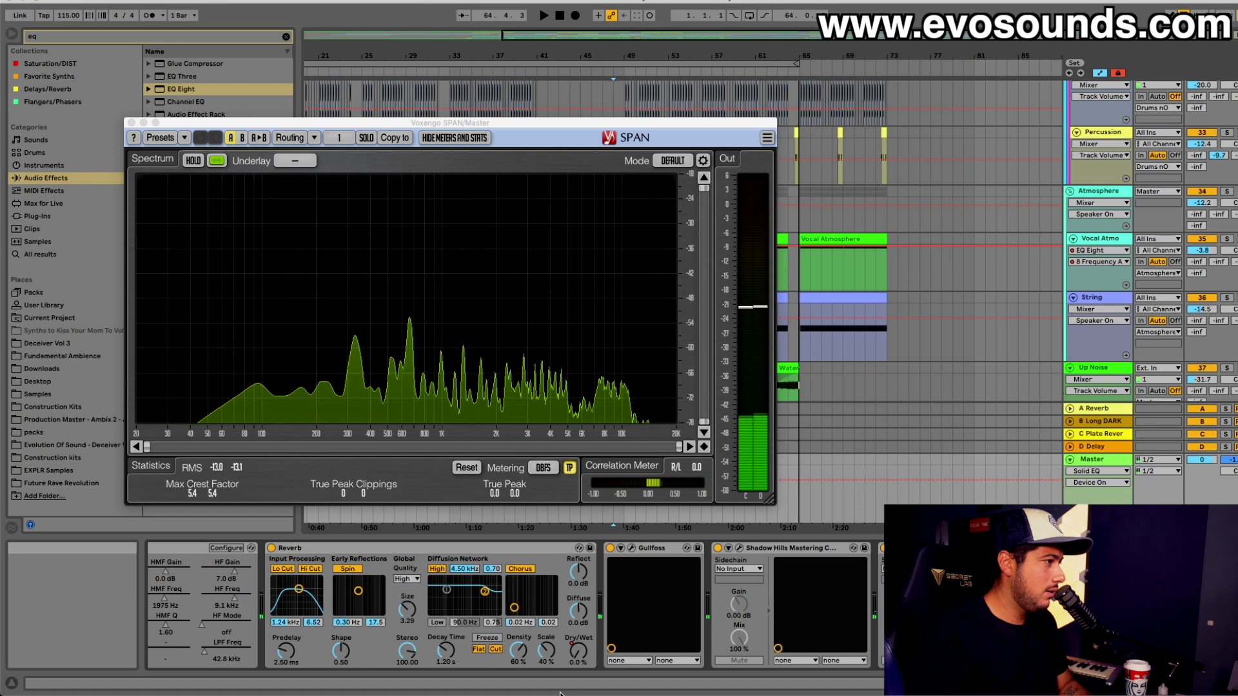
Sweep band 3 of the Master's EQ Eight, set it to 186 Hz, Q 2.03 and -3.10 dB gain, and close SPAN
{"action": "scroll", "coordinate": [486, 639], "scroll_direction": "left", "scroll_amount": 3}
{"action": "scroll", "coordinate": [487, 638], "scroll_direction": "left", "scroll_amount": 5}
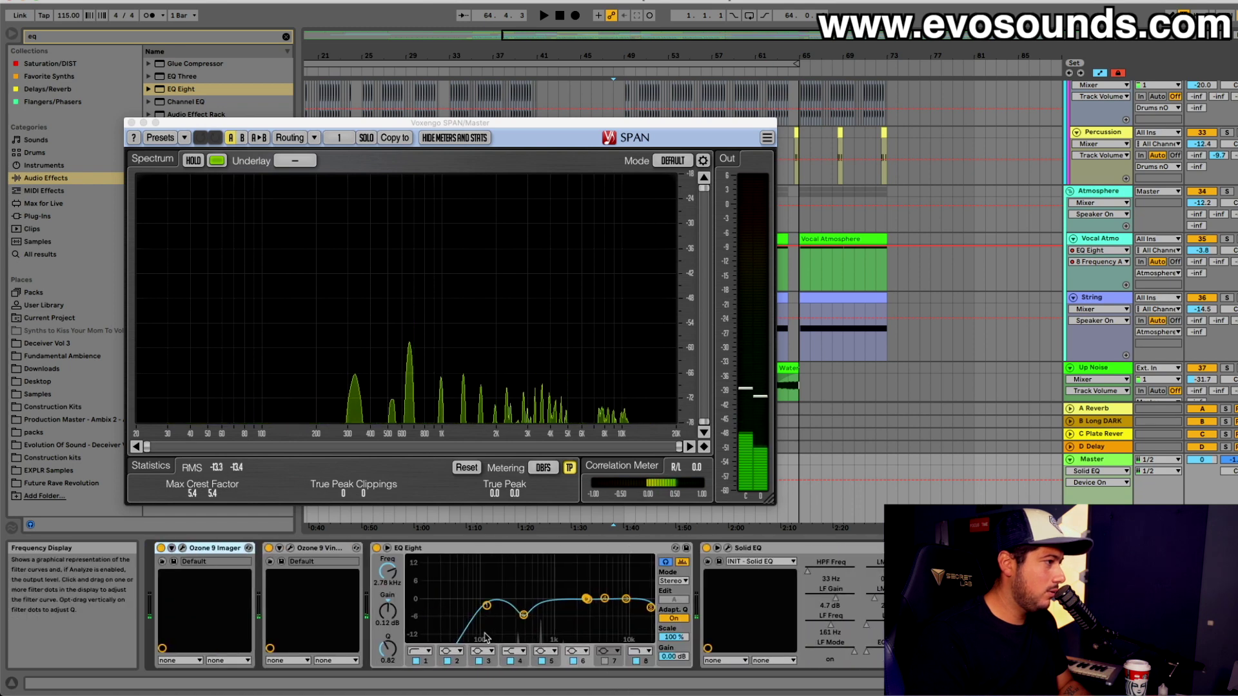
{"action": "left_click", "coordinate": [424, 574]}
{"action": "key", "text": "space"}
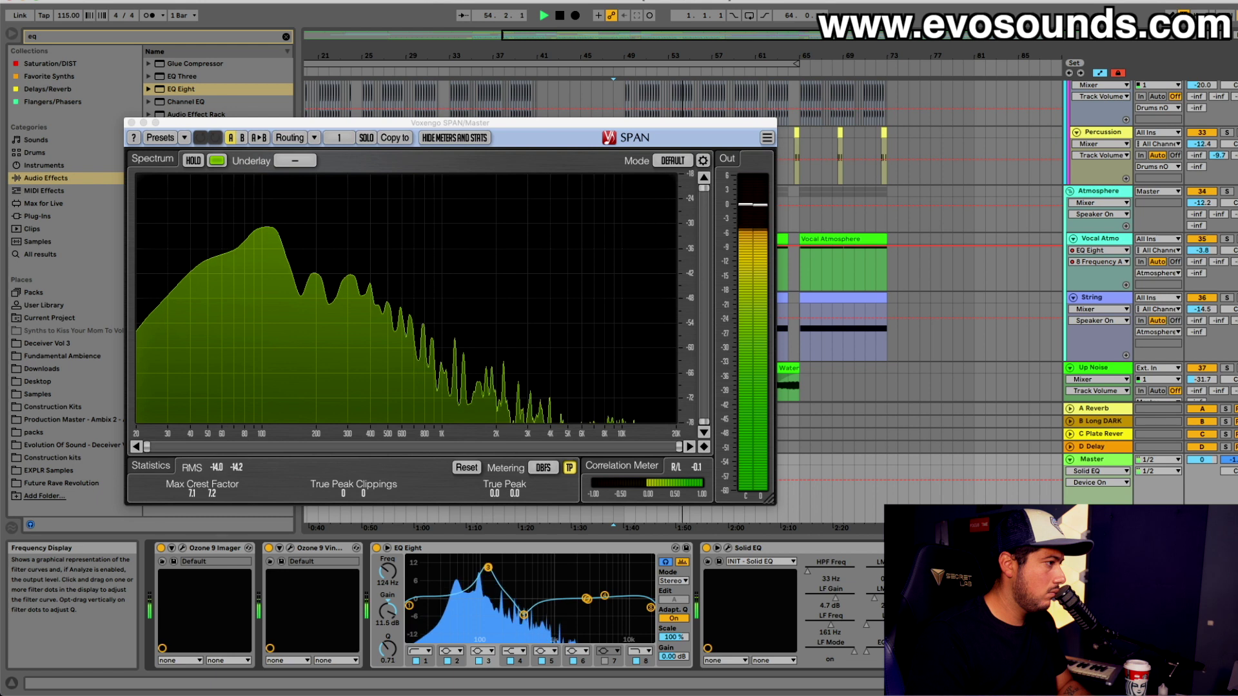
{"action": "left_click_drag", "start_coordinate": [388, 648], "coordinate": [387, 632]}
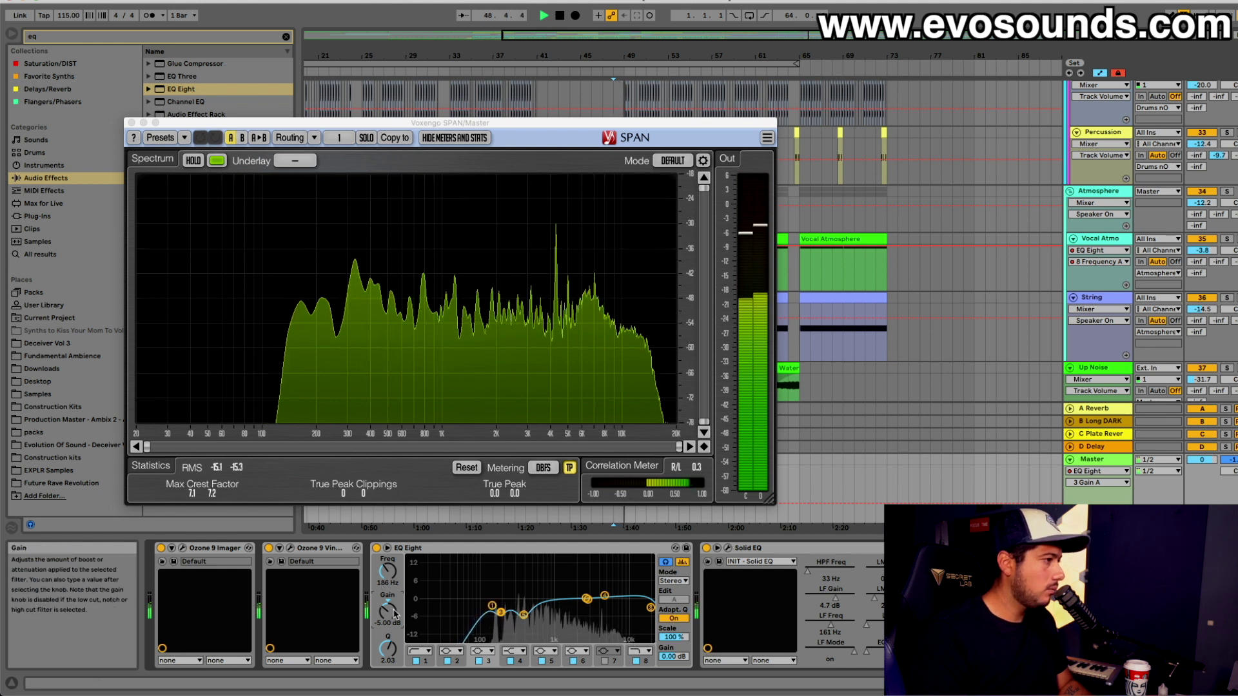
{"action": "scroll", "coordinate": [394, 616], "scroll_direction": "right", "scroll_amount": 2}
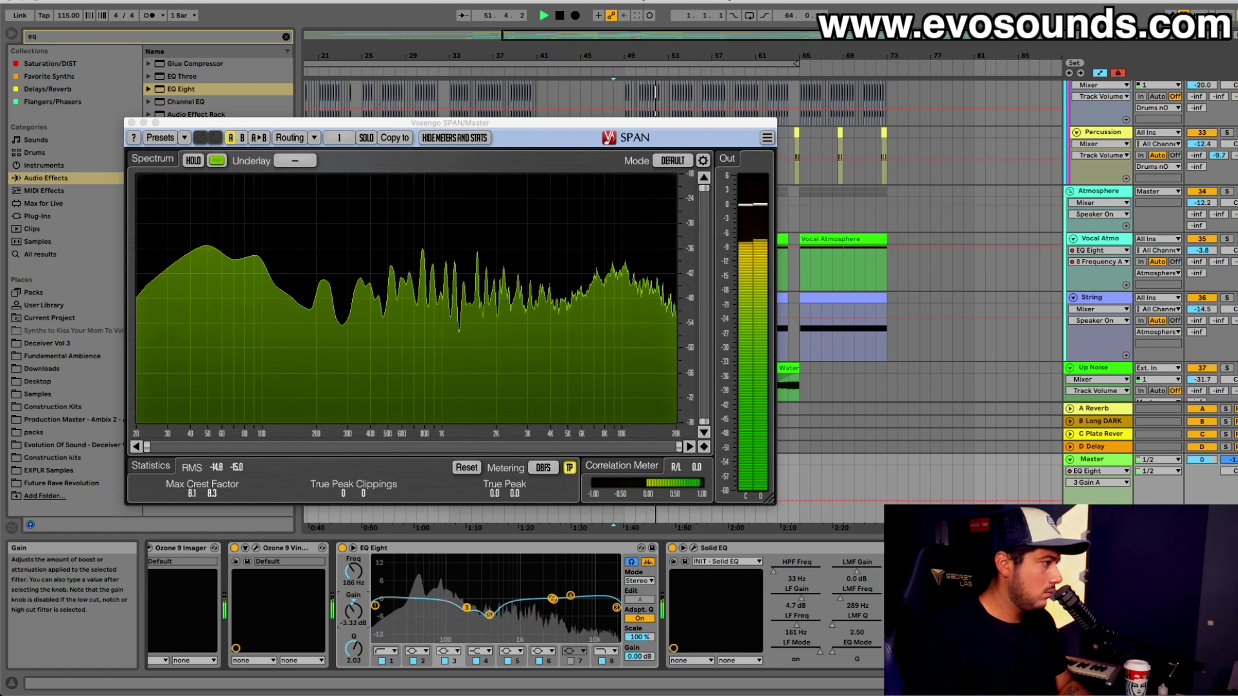
{"action": "scroll", "coordinate": [361, 619], "scroll_direction": "left", "scroll_amount": 1}
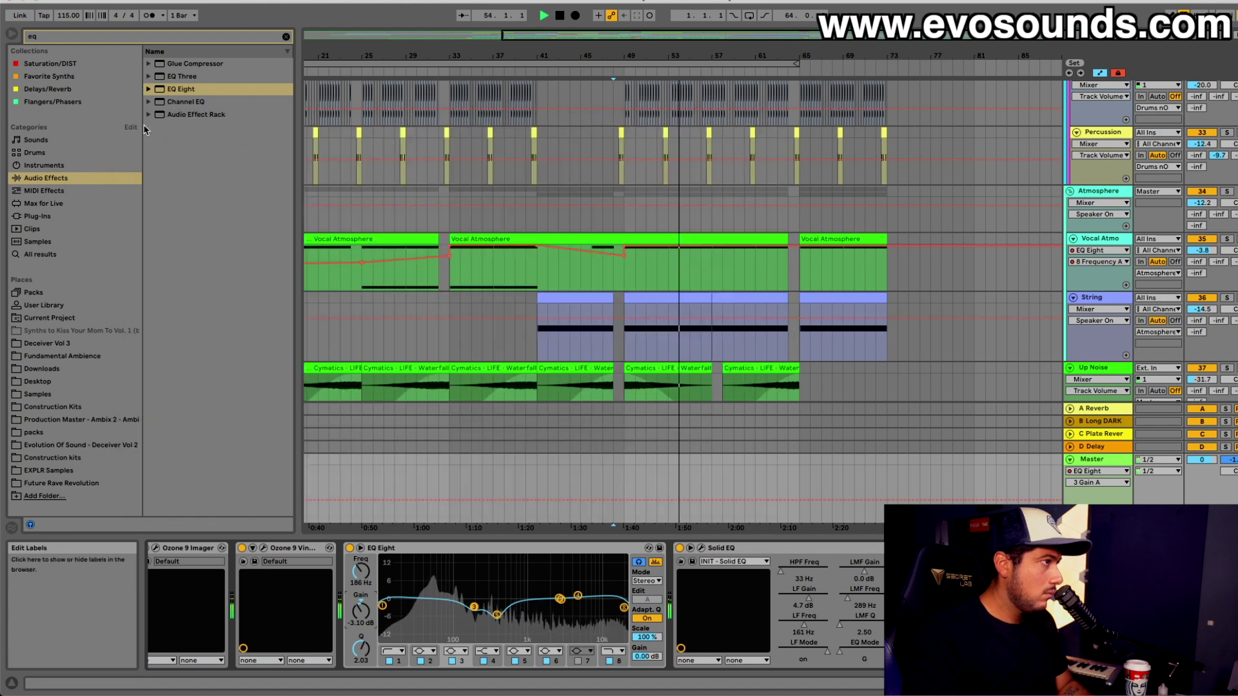
{"action": "left_click", "coordinate": [132, 123]}
{"action": "scroll", "coordinate": [1232, 254], "scroll_direction": "down", "scroll_amount": 2}
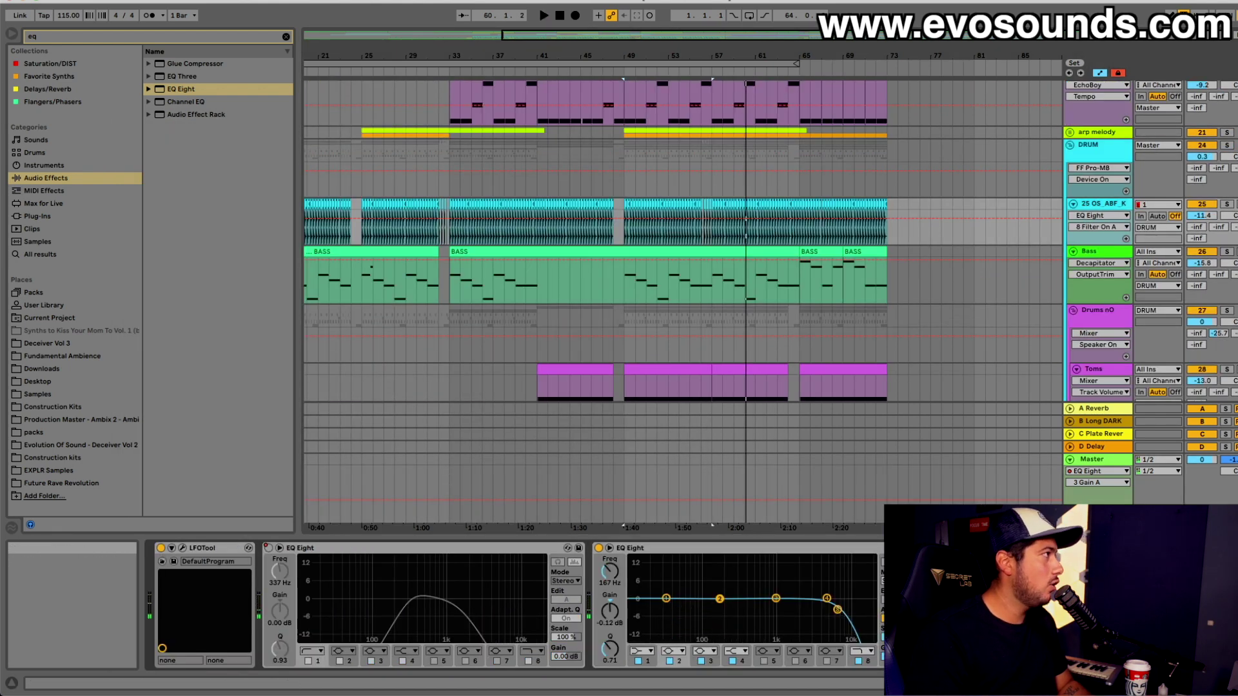
{"action": "left_click", "coordinate": [46, 2]}
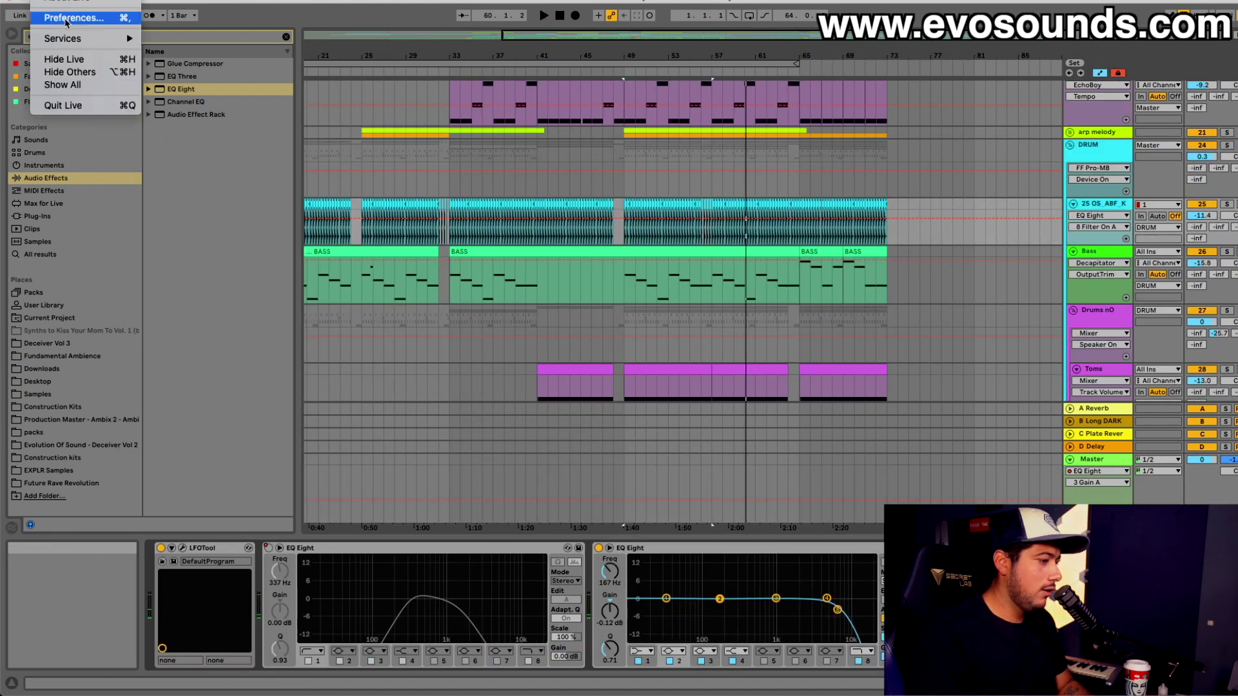
{"action": "key", "text": "Escape"}
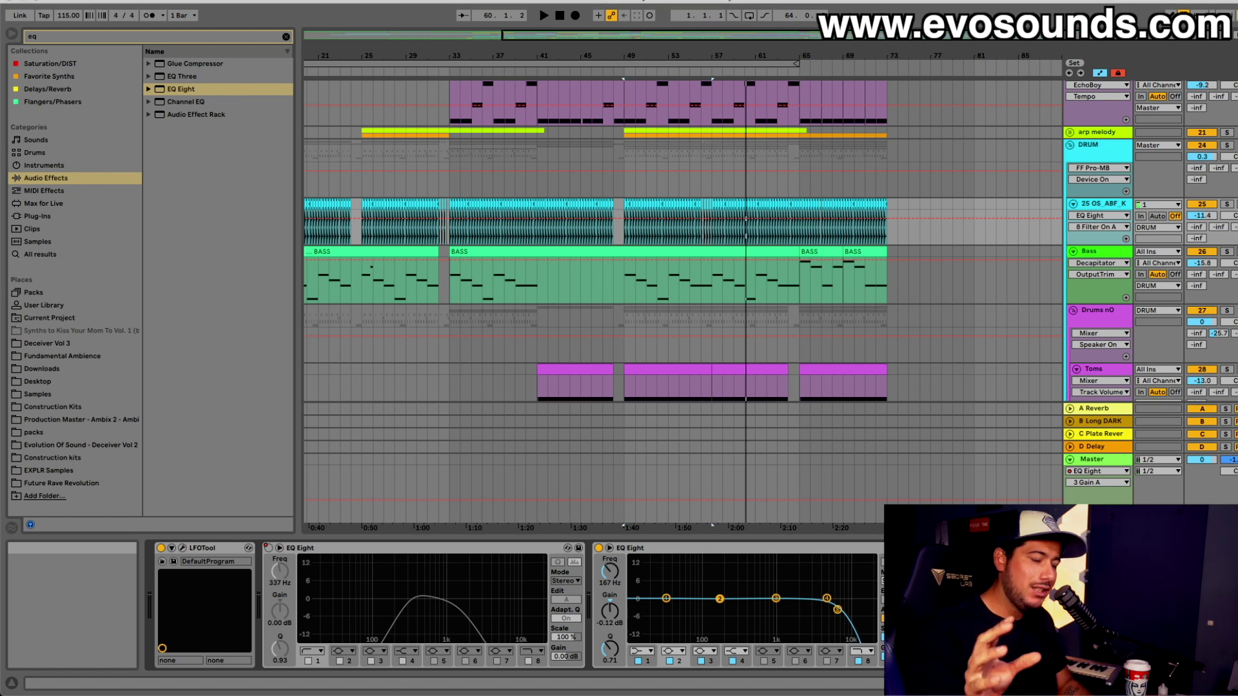
Play from bar 48 and adjust the threshold of the Bass track's Compressor
{"action": "left_click", "coordinate": [612, 144]}
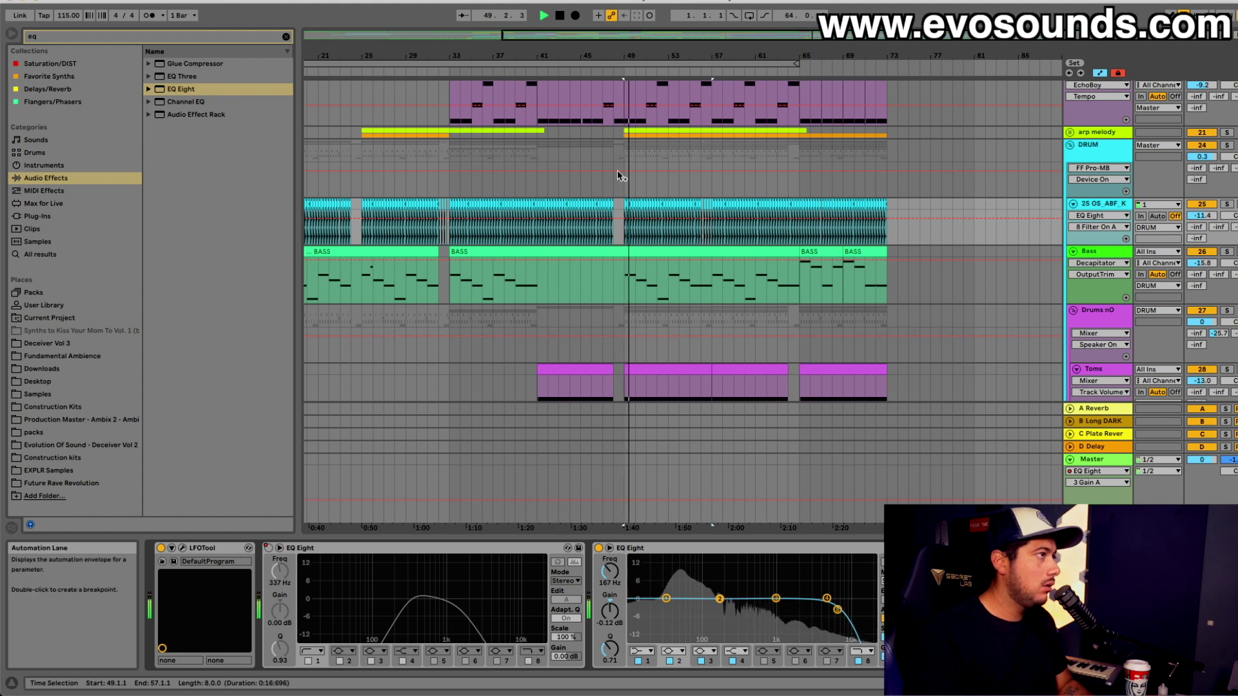
{"action": "key", "text": "space"}
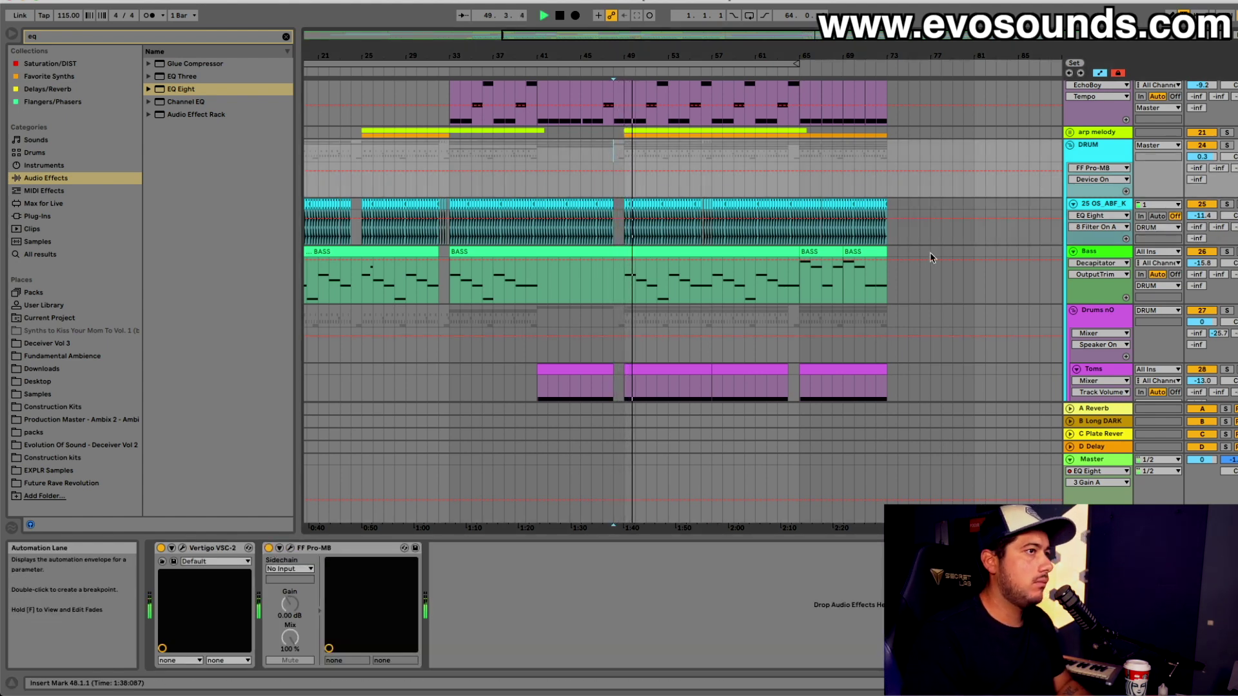
{"action": "left_click", "coordinate": [1120, 256]}
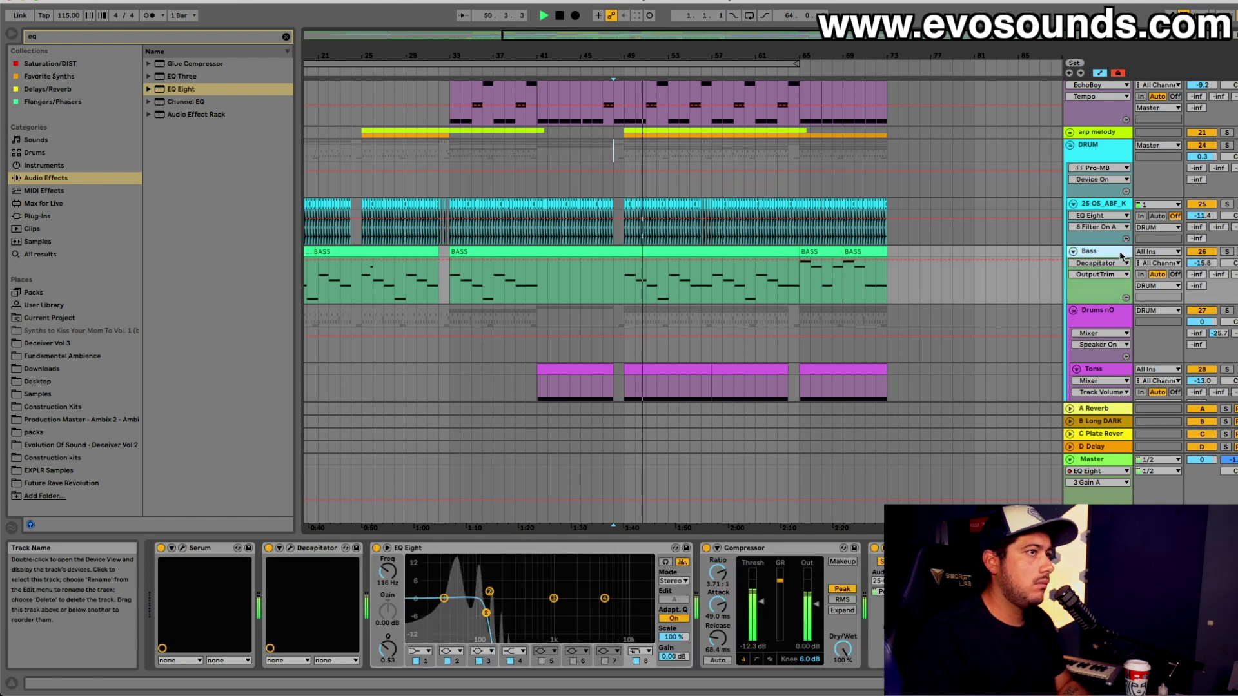
{"action": "left_click", "coordinate": [752, 606]}
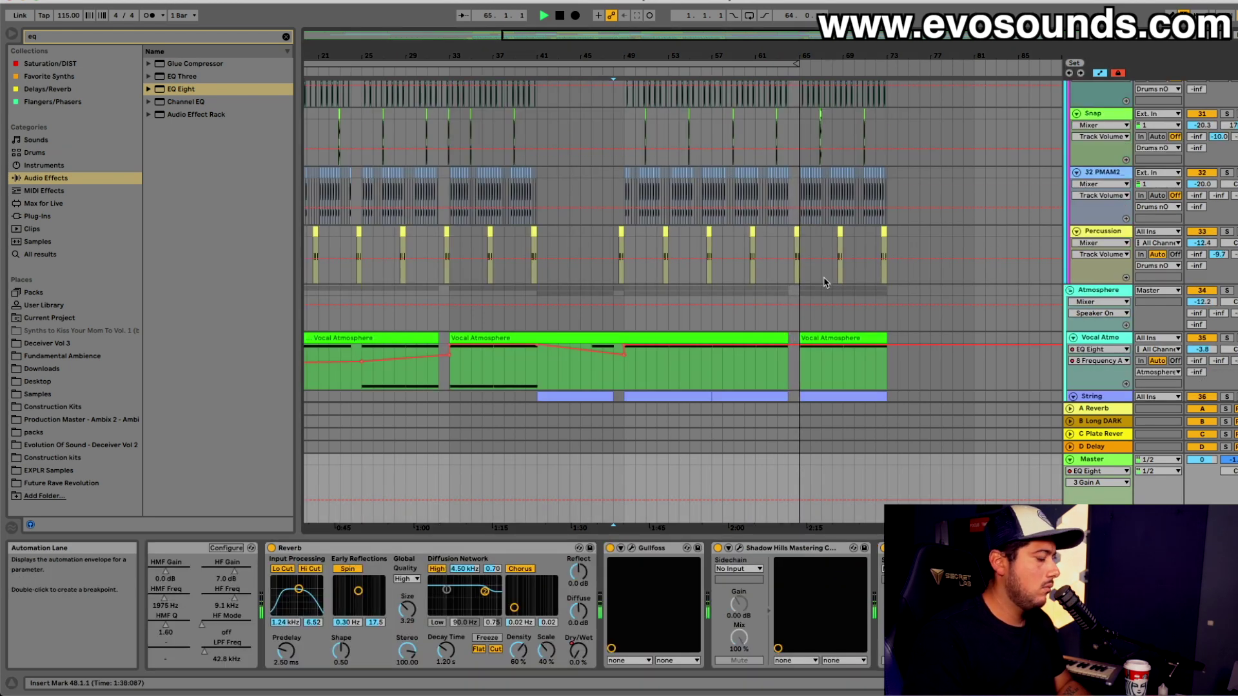
Unfold the fx group, play from bar 64 and toggle solo on the Downlifter track to check its sound
{"action": "scroll", "coordinate": [824, 282], "scroll_direction": "up", "scroll_amount": 15}
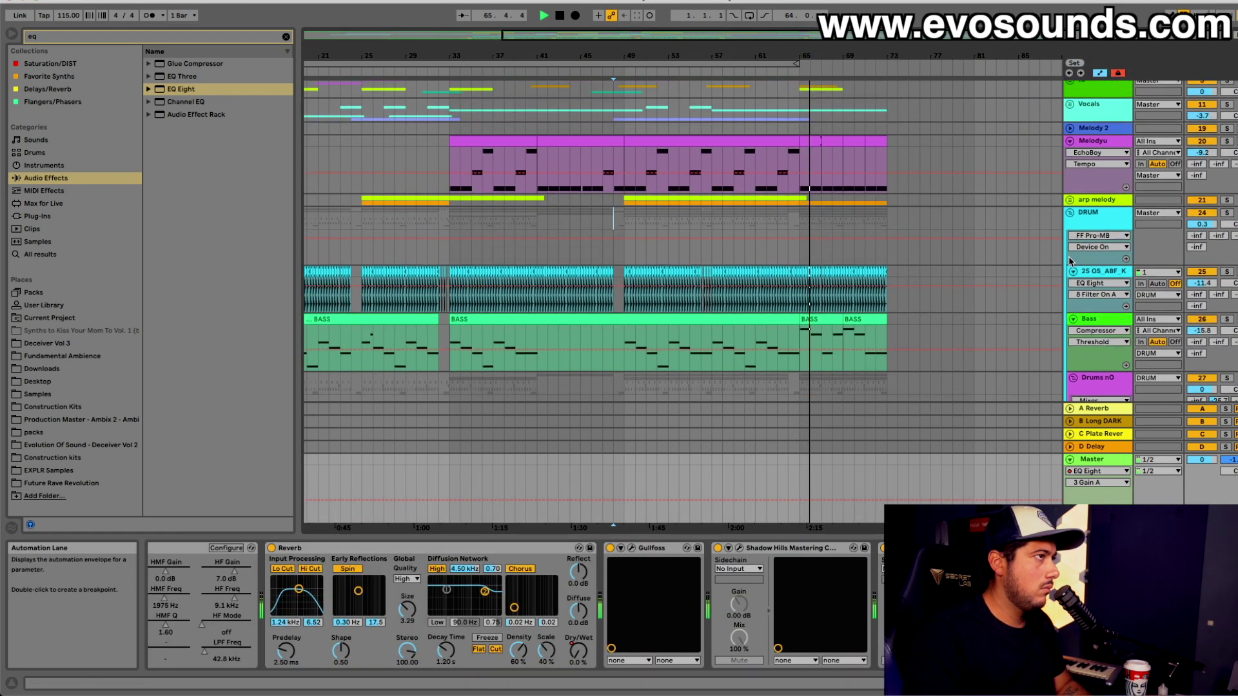
{"action": "left_click", "coordinate": [1070, 99]}
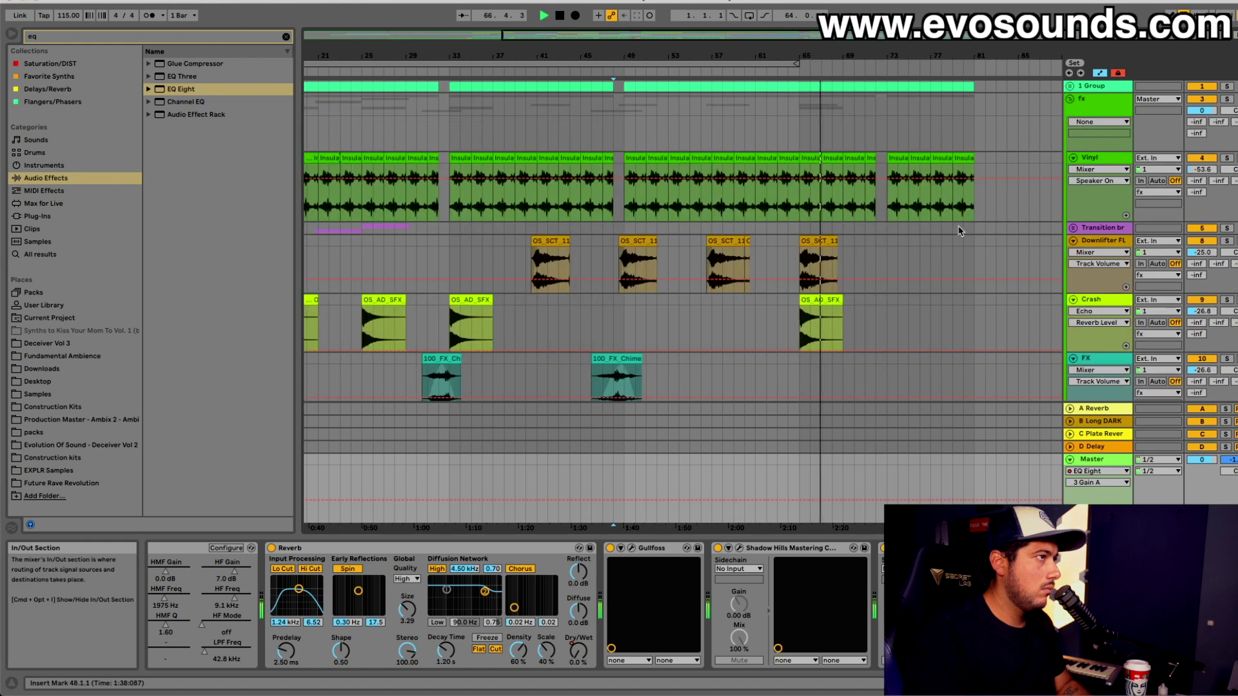
{"action": "left_click", "coordinate": [787, 250]}
{"action": "key", "text": "space"}
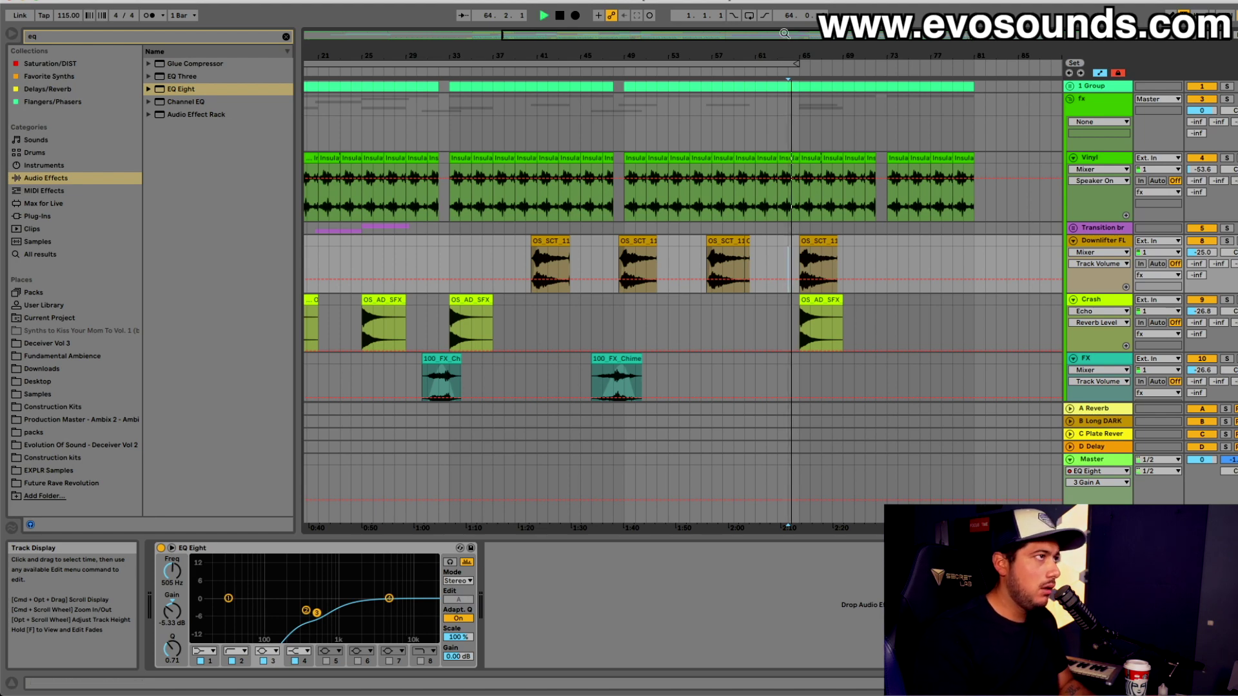
{"action": "left_click_drag", "start_coordinate": [790, 35], "coordinate": [789, 84]}
{"action": "left_click", "coordinate": [1227, 241]}
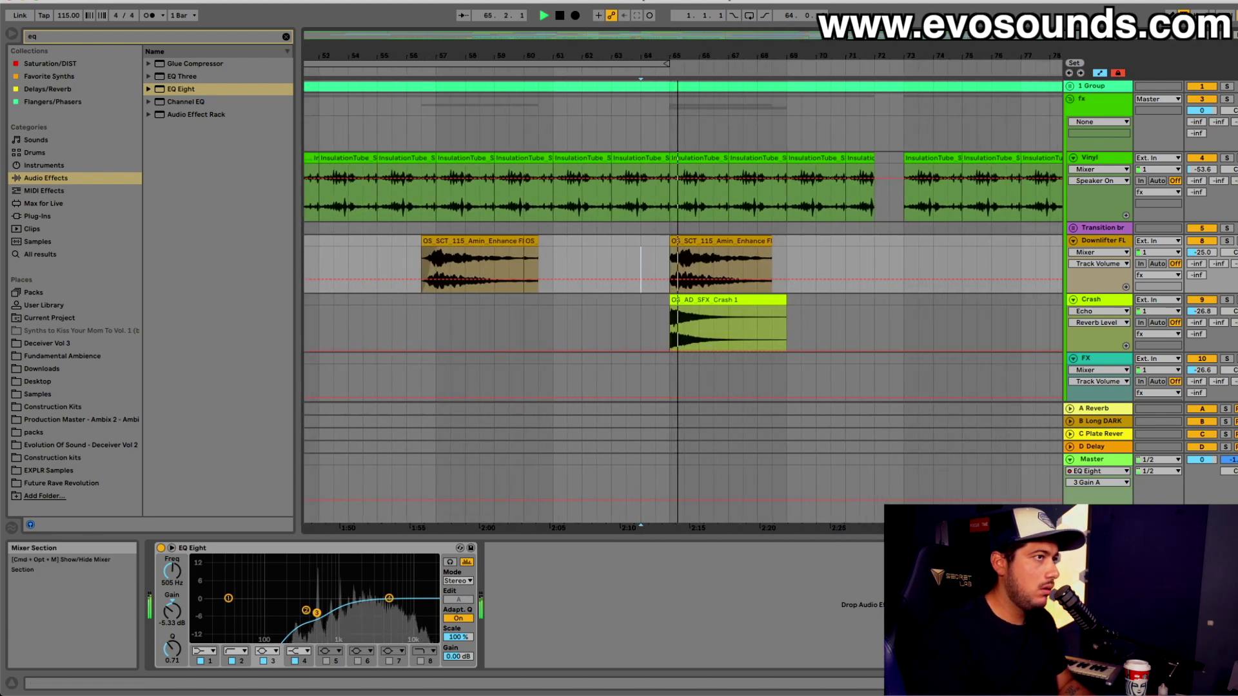
{"action": "left_click", "coordinate": [1227, 241]}
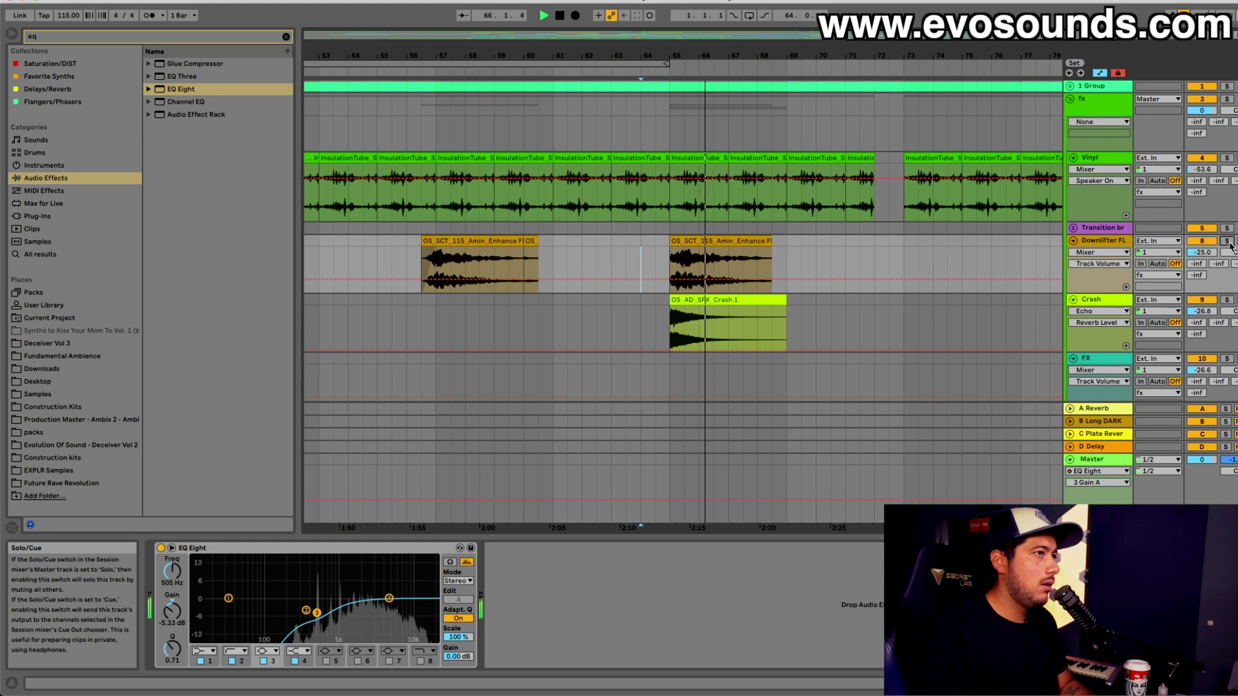
Set the Downlifter track's volume to -24.6 dB and replay the section from bar 64
{"action": "key", "text": "space"}
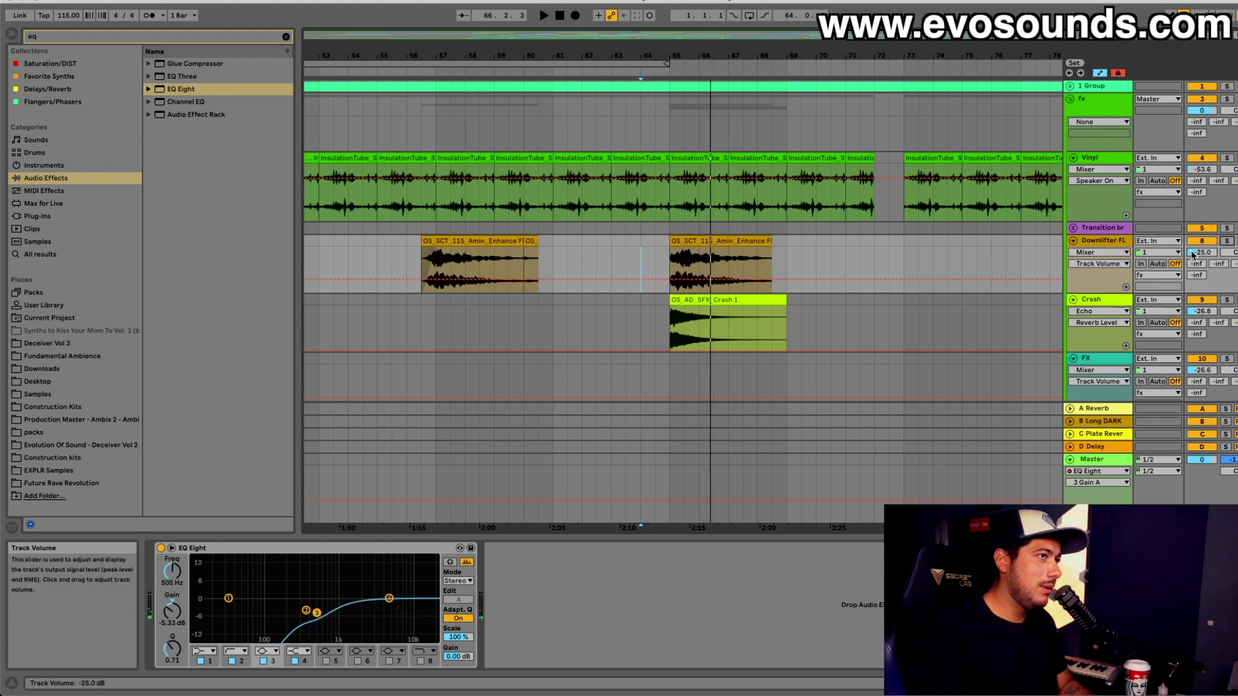
{"action": "key", "text": "space"}
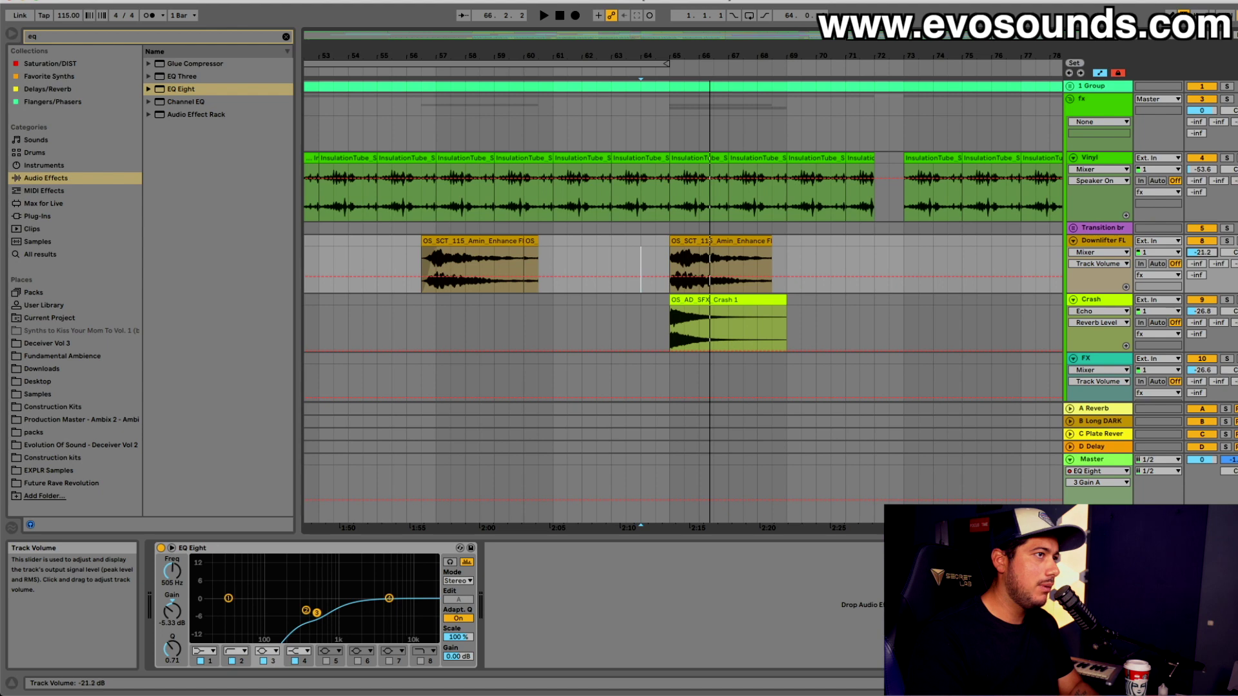
{"action": "key", "text": "space"}
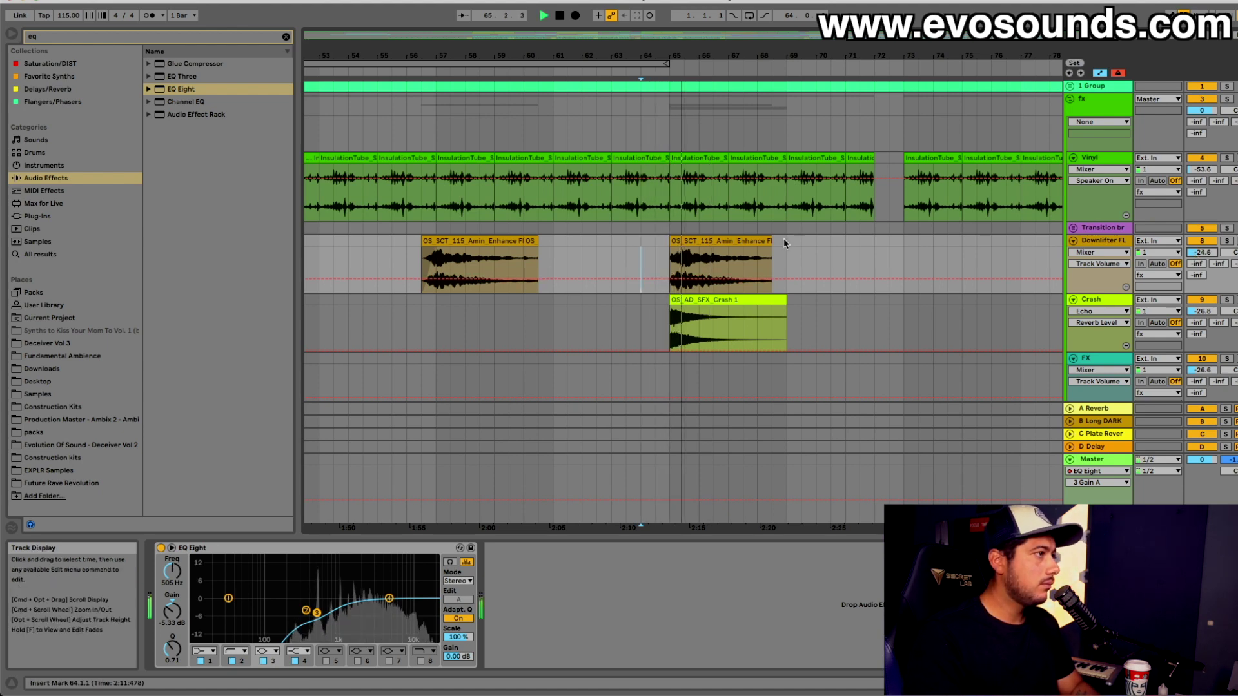
{"action": "scroll", "coordinate": [786, 243], "scroll_direction": "down", "scroll_amount": 2}
{"action": "scroll", "coordinate": [785, 243], "scroll_direction": "down", "scroll_amount": 1}
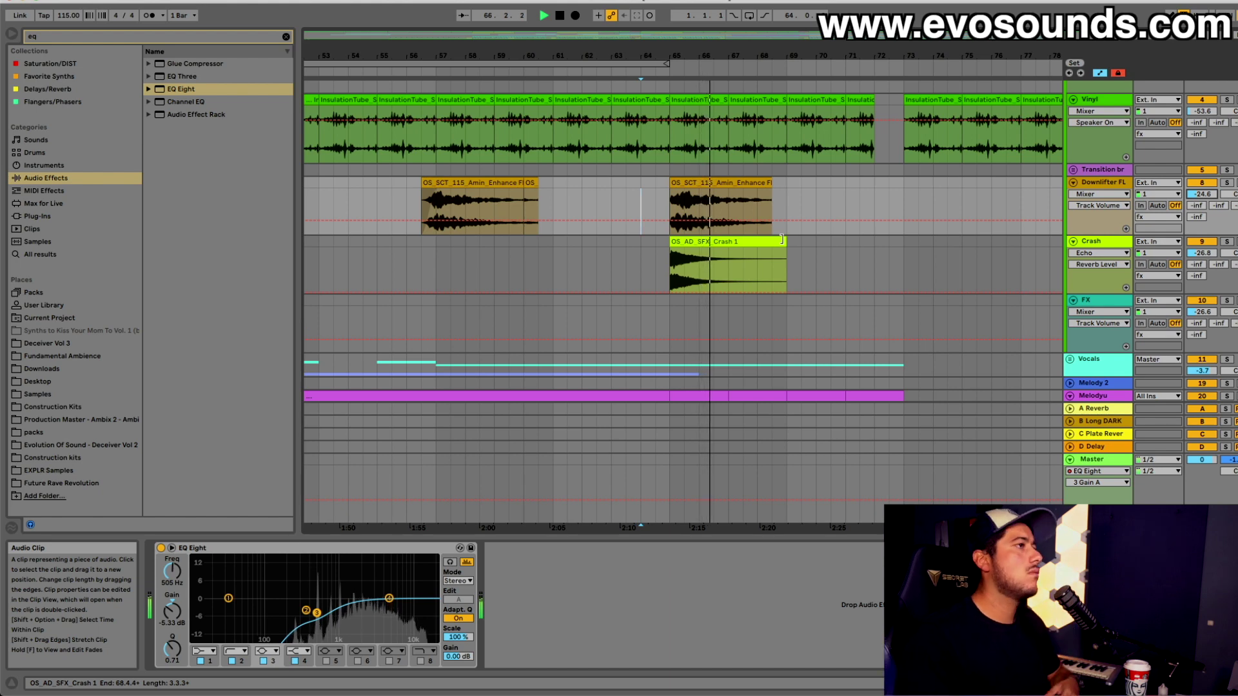
{"action": "scroll", "coordinate": [783, 239], "scroll_direction": "down", "scroll_amount": 15}
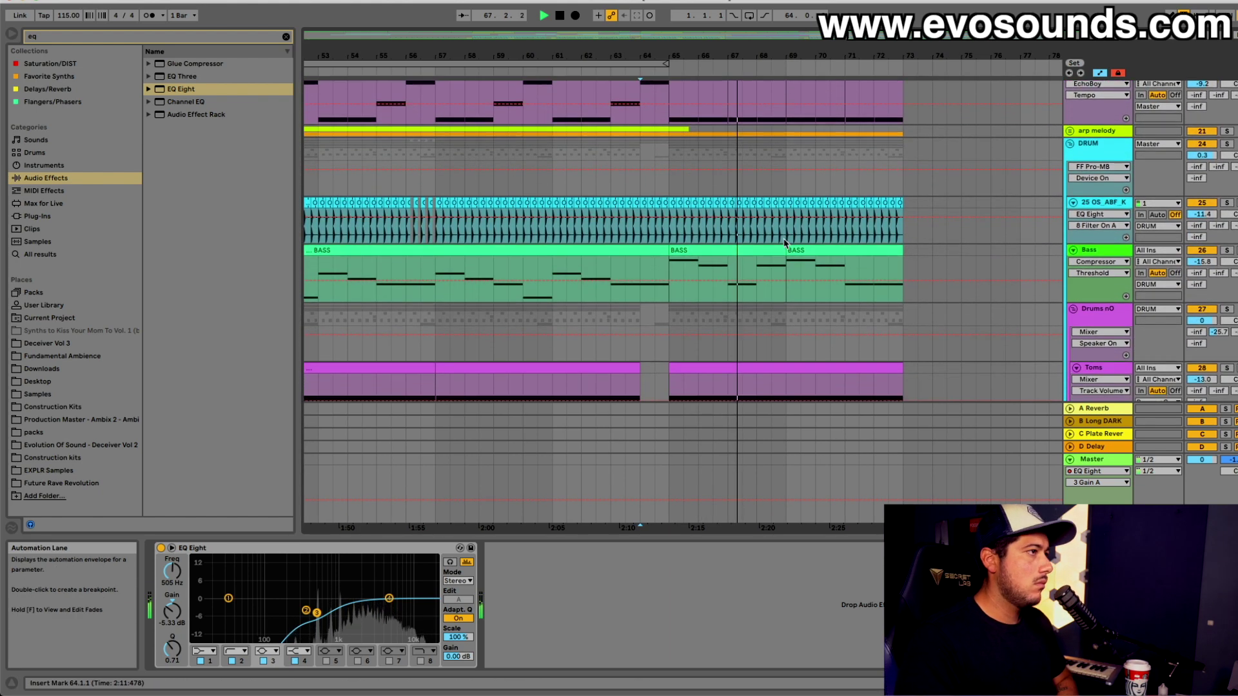
{"action": "left_click", "coordinate": [722, 480]}
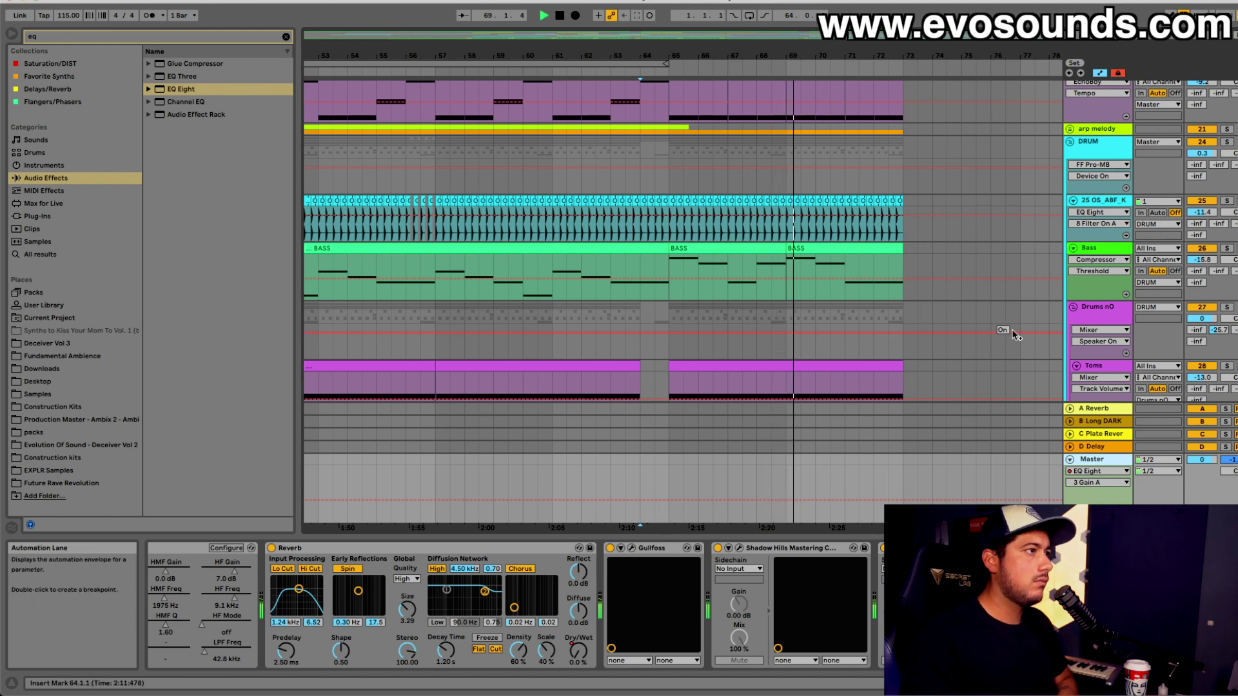
{"action": "scroll", "coordinate": [872, 317], "scroll_direction": "up", "scroll_amount": 3}
{"action": "scroll", "coordinate": [871, 317], "scroll_direction": "up", "scroll_amount": 9}
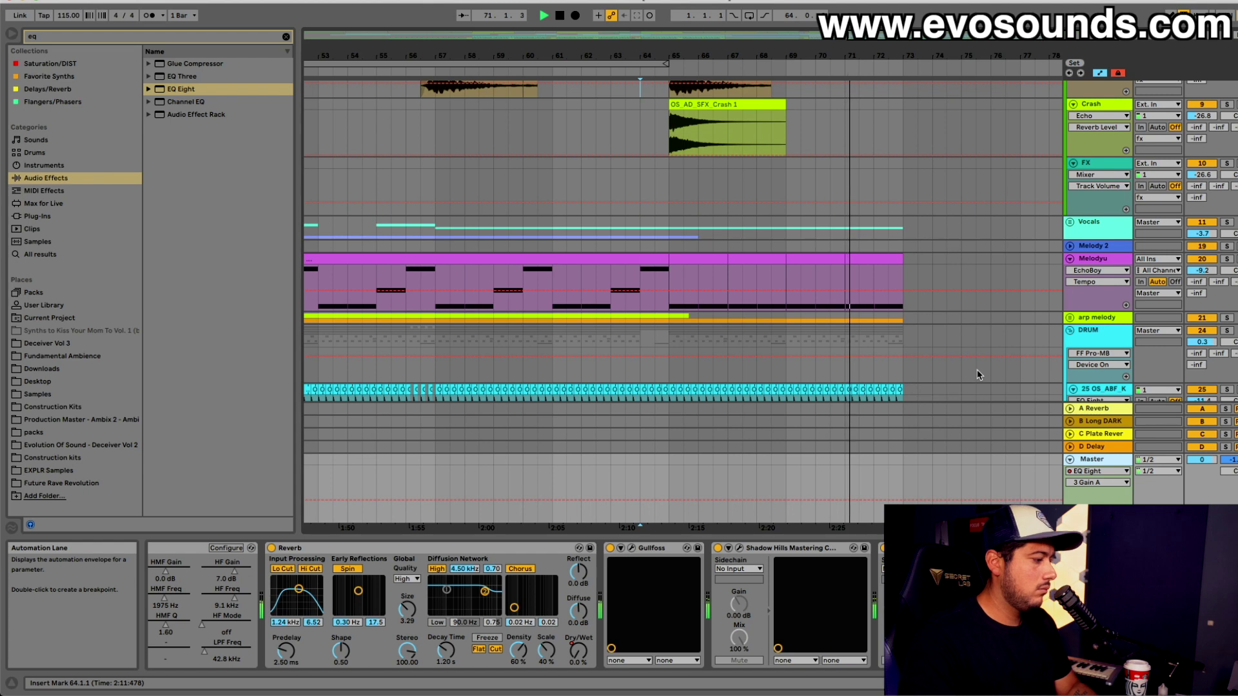
{"action": "scroll", "coordinate": [1025, 355], "scroll_direction": "up", "scroll_amount": 7}
{"action": "key", "text": "space"}
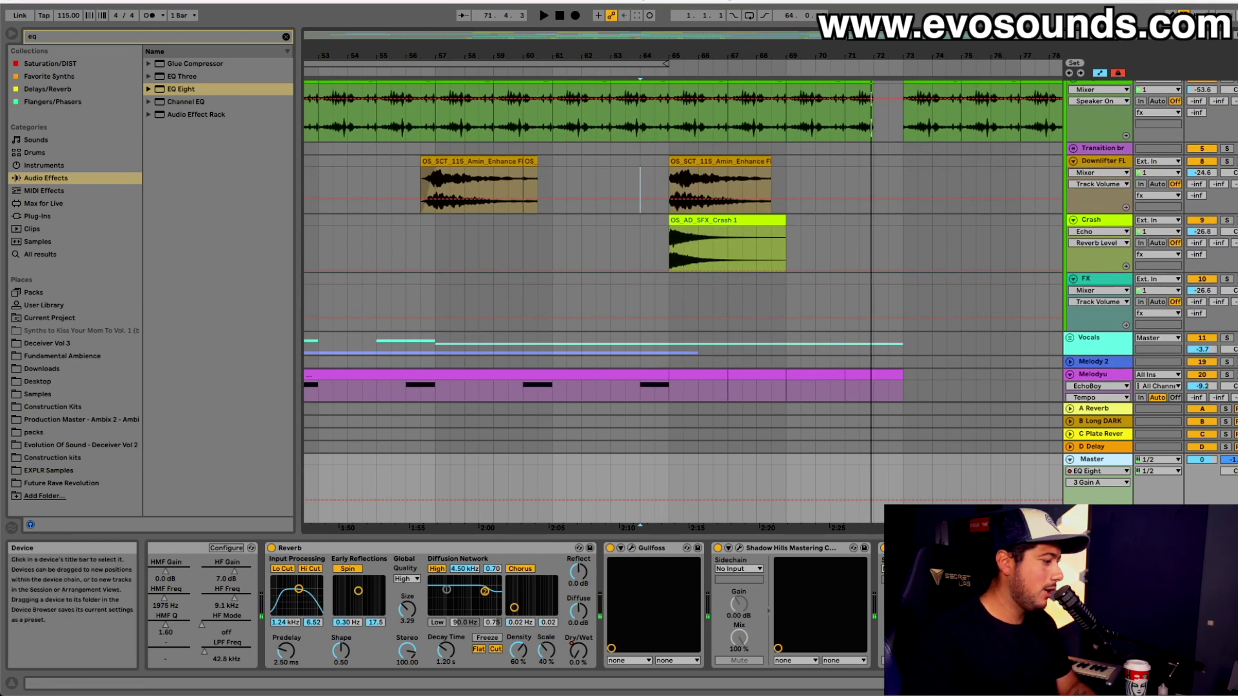
Switch to Audio Devices, replace Scarlett 2i2 USB with MacBook Pro Speakers in the Streaming/Recordings output group, and close the window
{"action": "key", "text": "super+Tab"}
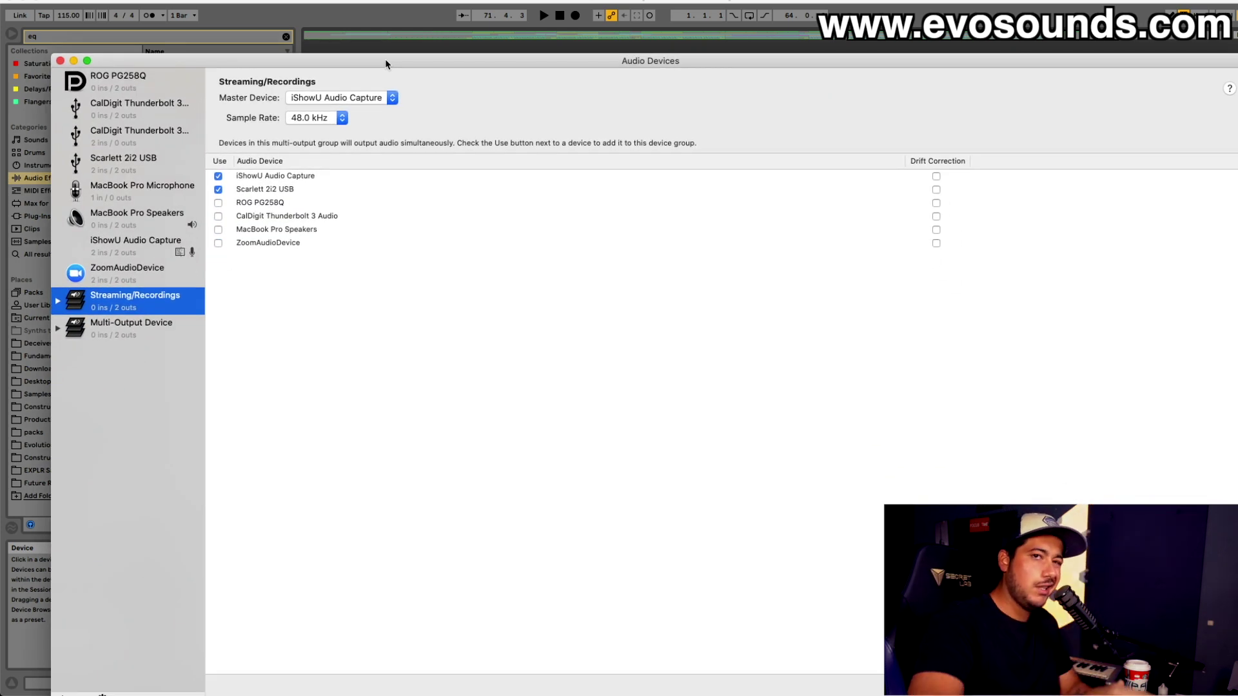
{"action": "left_click", "coordinate": [218, 189]}
{"action": "left_click", "coordinate": [218, 229]}
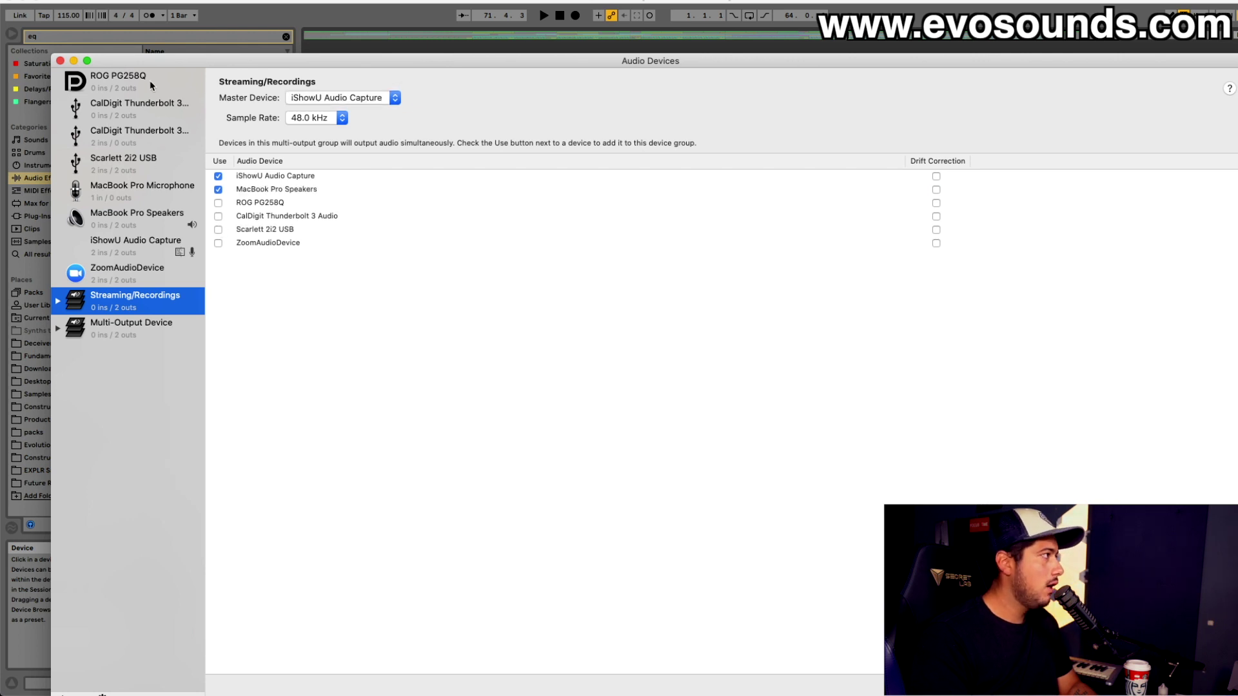
{"action": "left_click", "coordinate": [60, 60]}
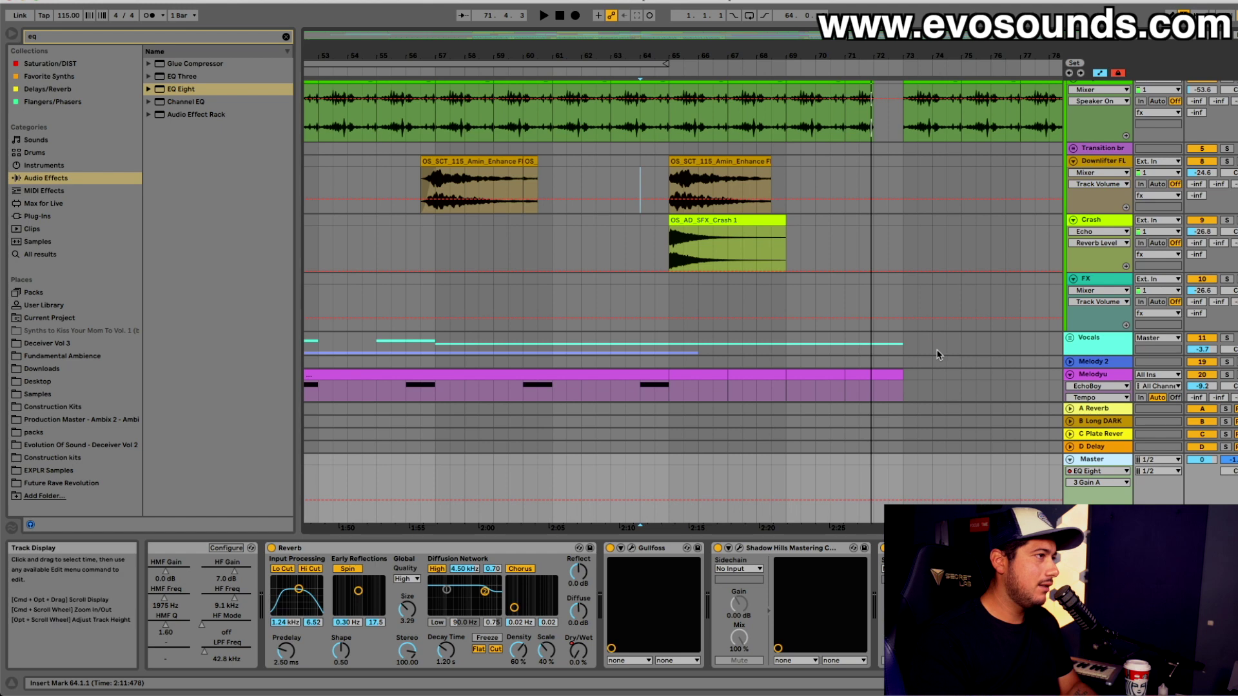
Play the arrangement's ending from position 64.3 on the DRUM group and show the whole song
{"action": "scroll", "coordinate": [774, 349], "scroll_direction": "down", "scroll_amount": 5}
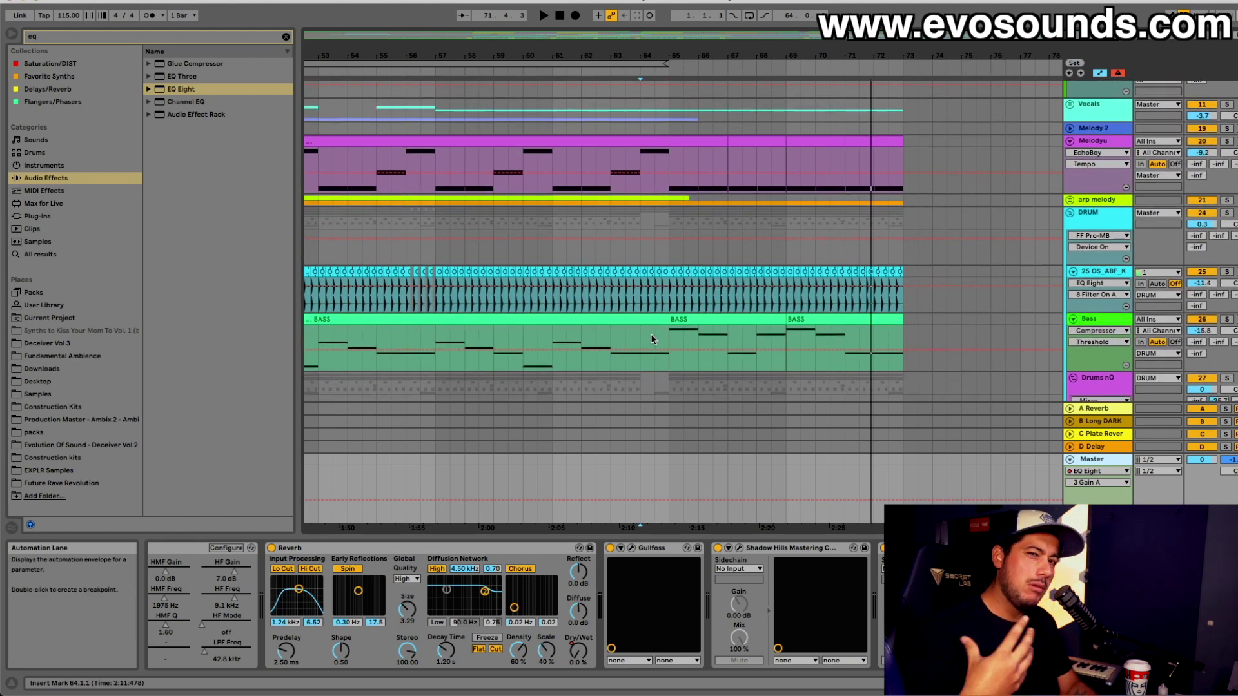
{"action": "left_click", "coordinate": [655, 217]}
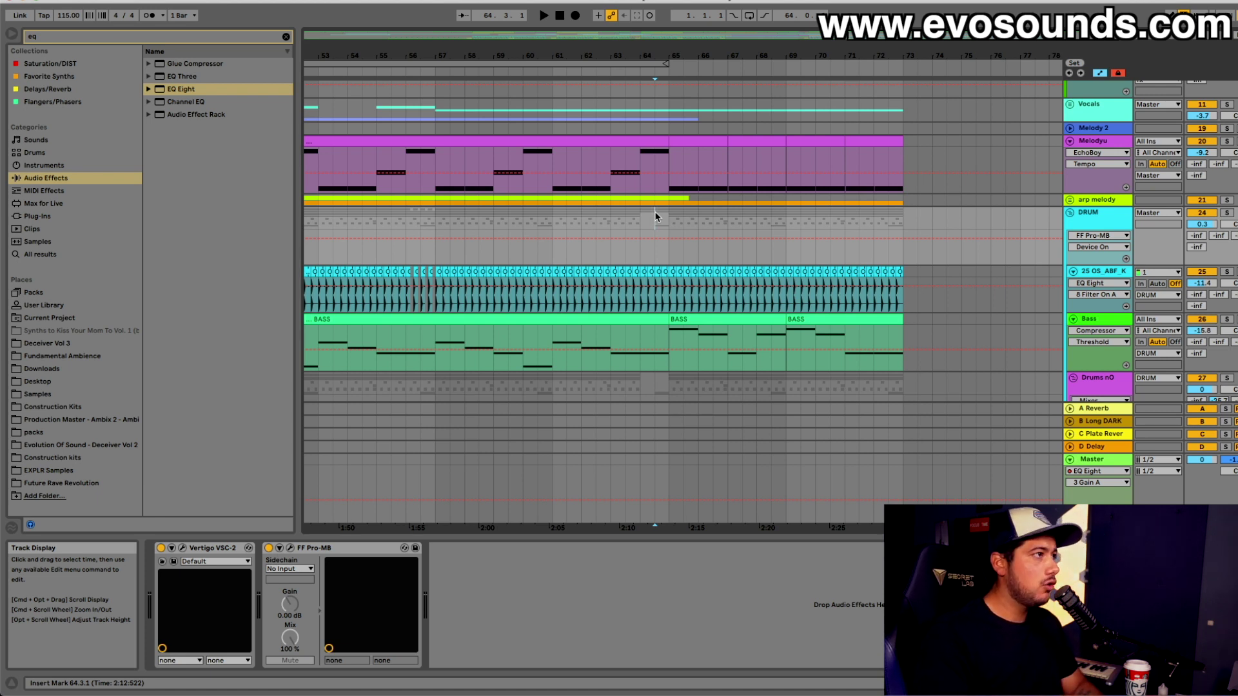
{"action": "left_click_drag", "start_coordinate": [908, 44], "coordinate": [913, 40]}
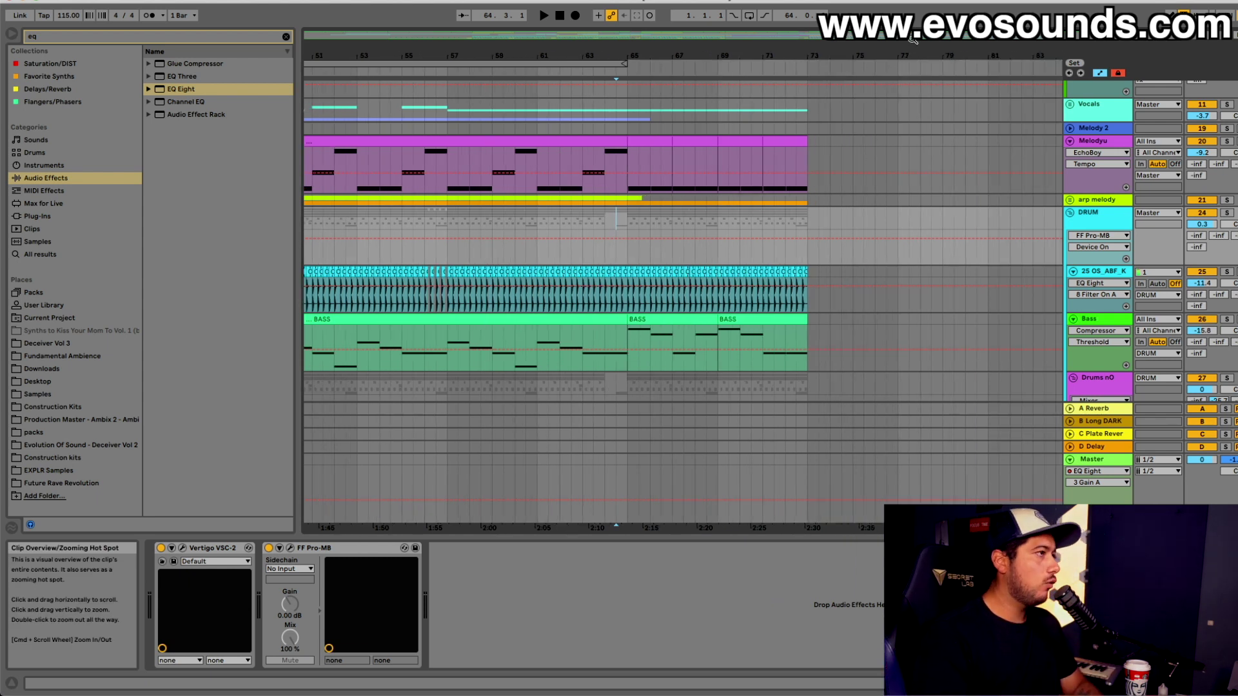
{"action": "key", "text": "space"}
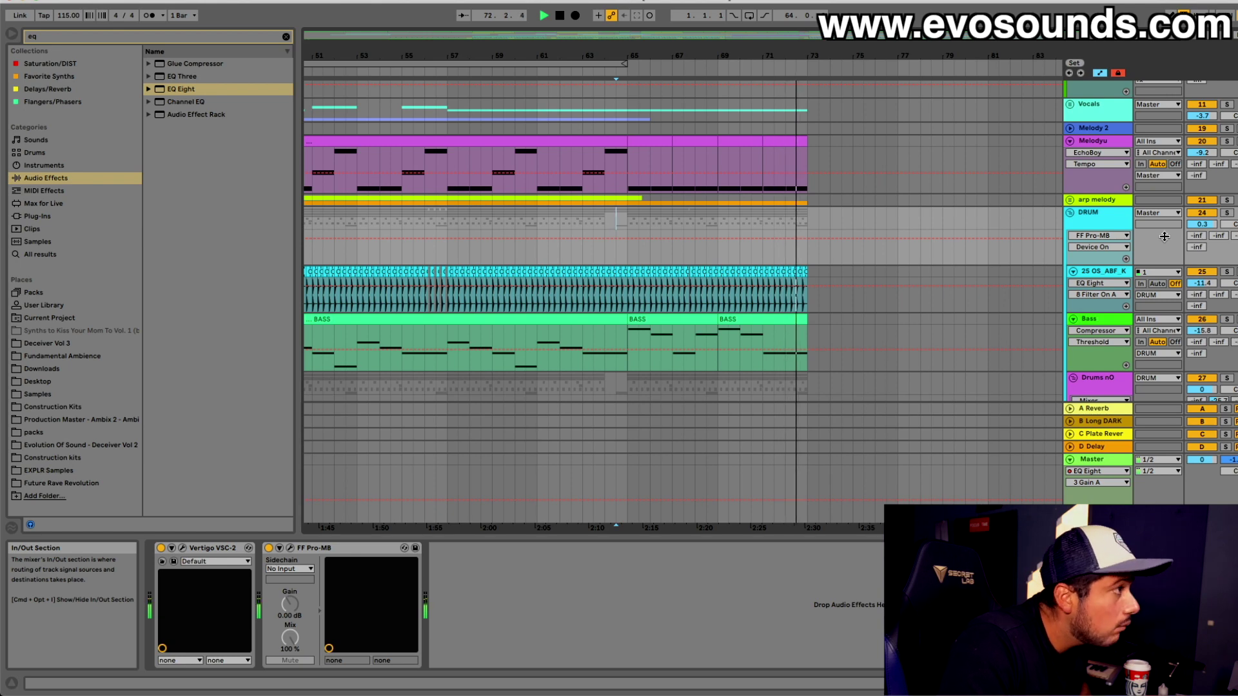
{"action": "double_click", "coordinate": [967, 35]}
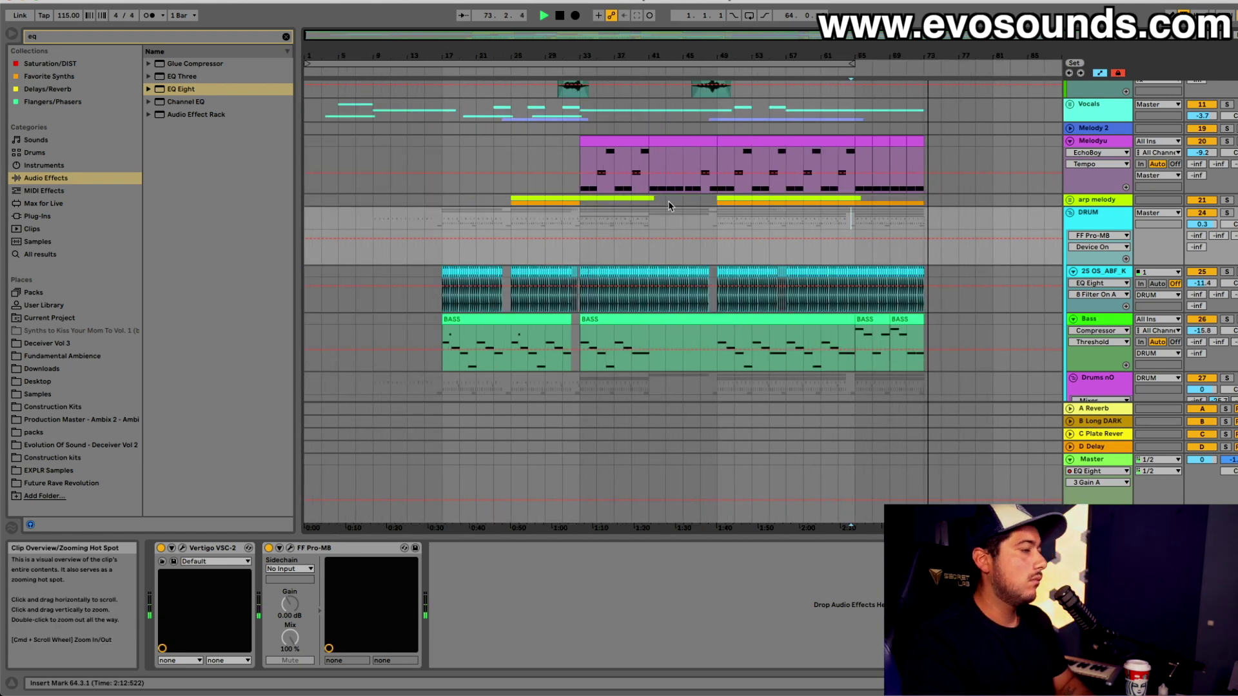
{"action": "key", "text": "space"}
Play the arrangement from bar 25 and review the bass, percussion and atmosphere tracks during the transition at bar 33
{"action": "left_click", "coordinate": [441, 216]}
{"action": "left_click", "coordinate": [507, 220]}
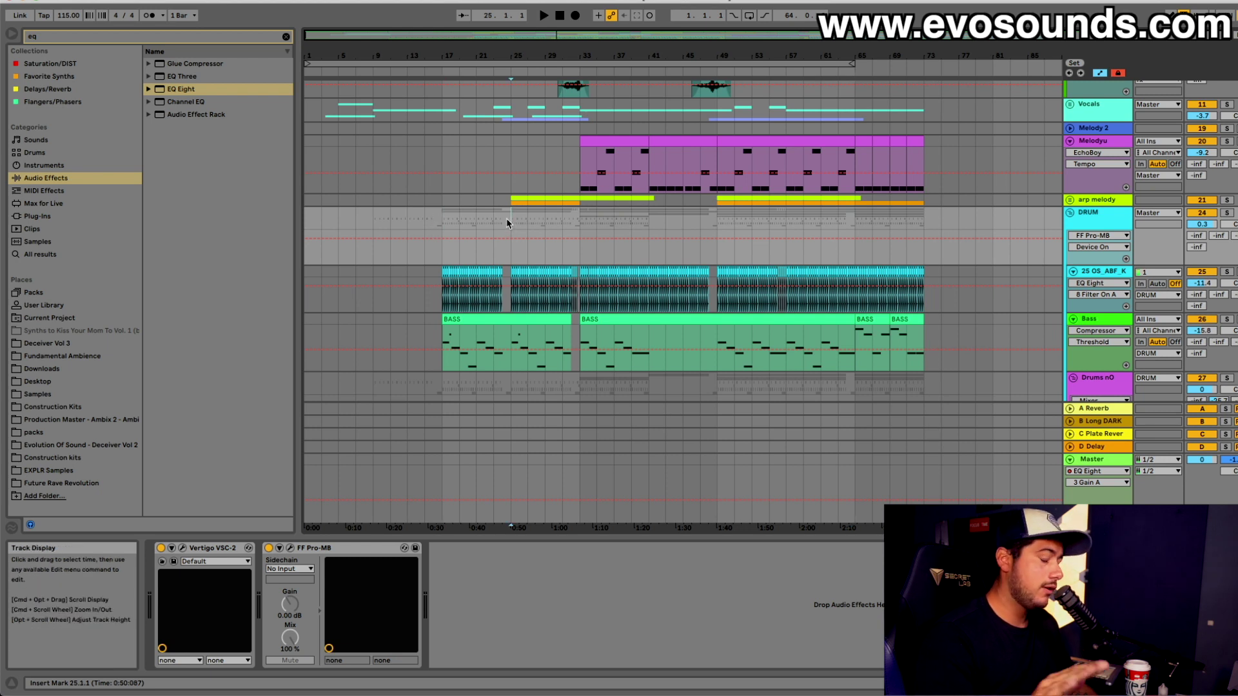
{"action": "key", "text": "space"}
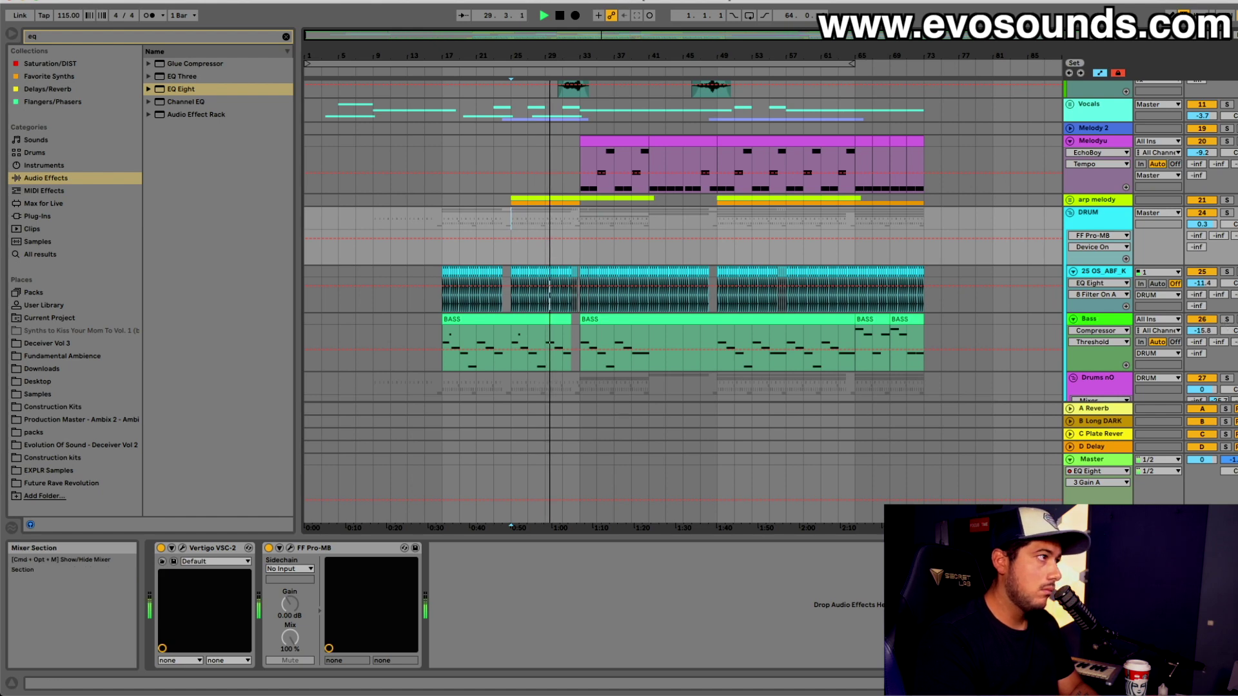
{"action": "scroll", "coordinate": [684, 303], "scroll_direction": "up", "scroll_amount": 5}
{"action": "scroll", "coordinate": [683, 303], "scroll_direction": "down", "scroll_amount": 10}
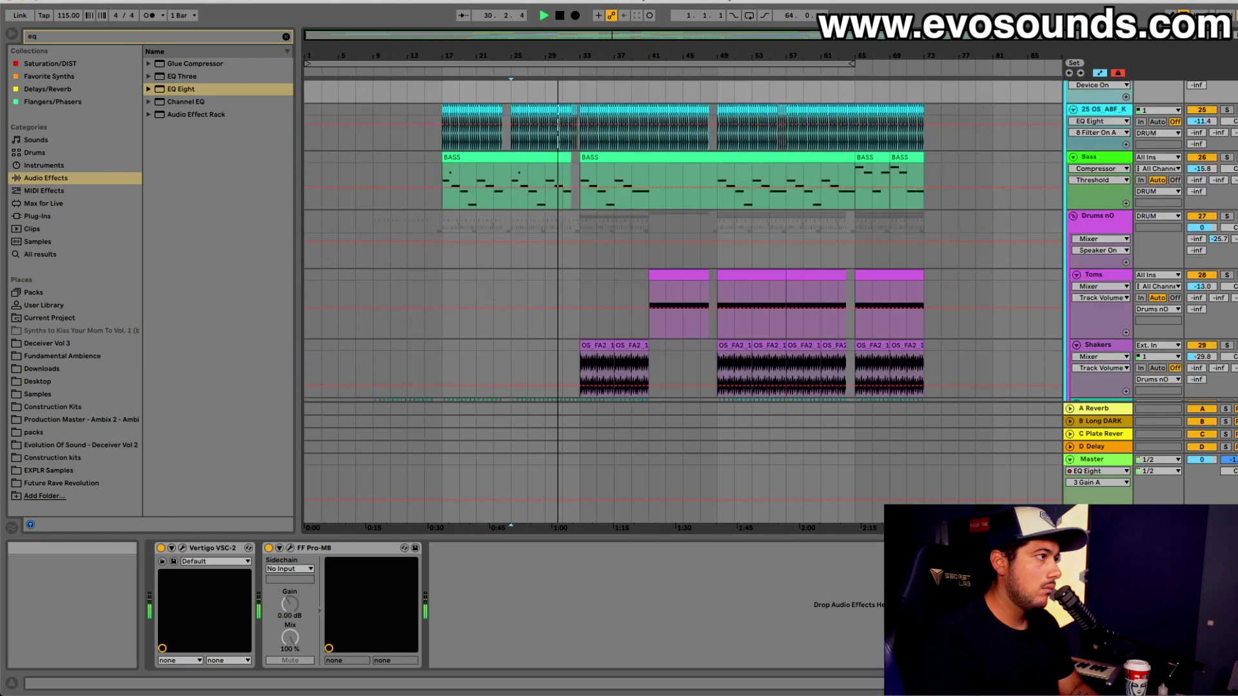
{"action": "scroll", "coordinate": [684, 303], "scroll_direction": "down", "scroll_amount": 4}
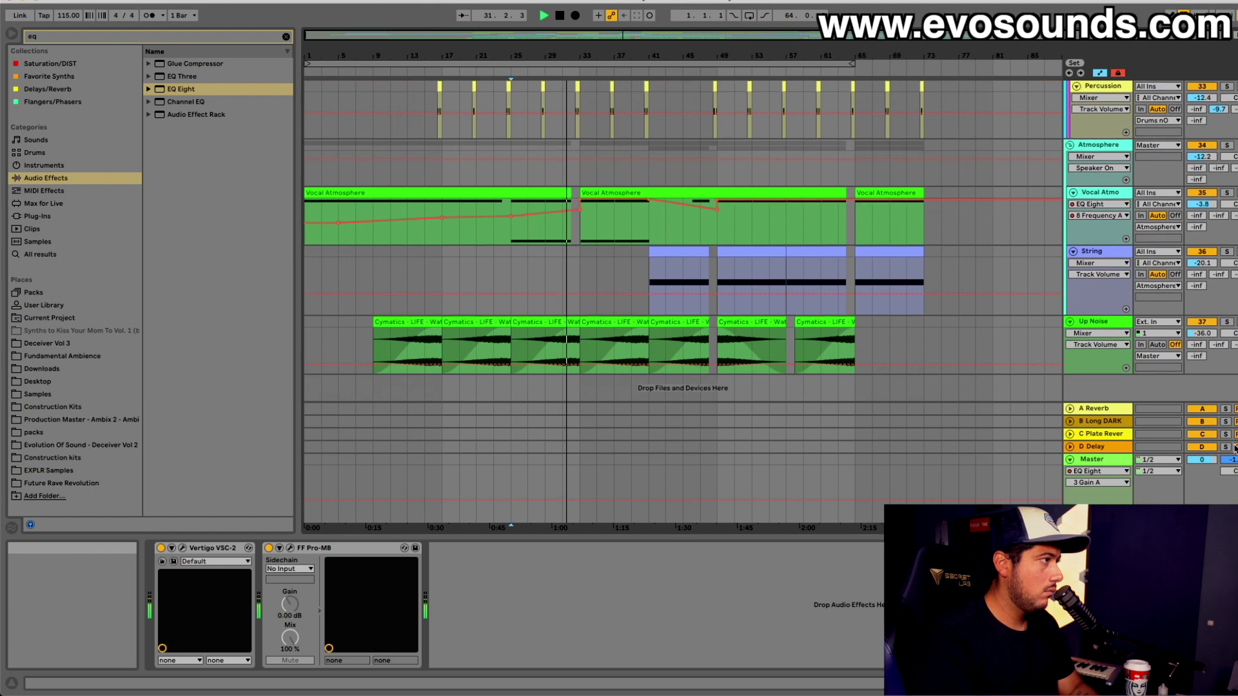
{"action": "scroll", "coordinate": [683, 303], "scroll_direction": "up", "scroll_amount": 8}
{"action": "scroll", "coordinate": [683, 303], "scroll_direction": "up", "scroll_amount": 5}
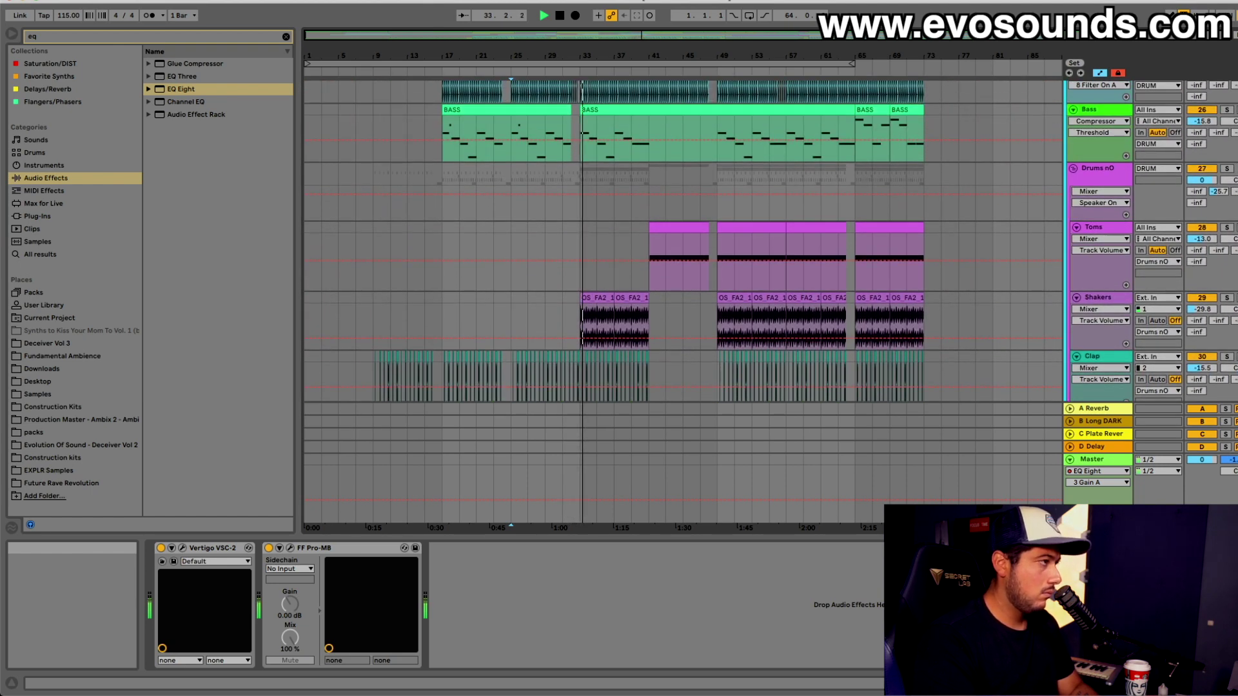
{"action": "scroll", "coordinate": [683, 303], "scroll_direction": "down", "scroll_amount": 5}
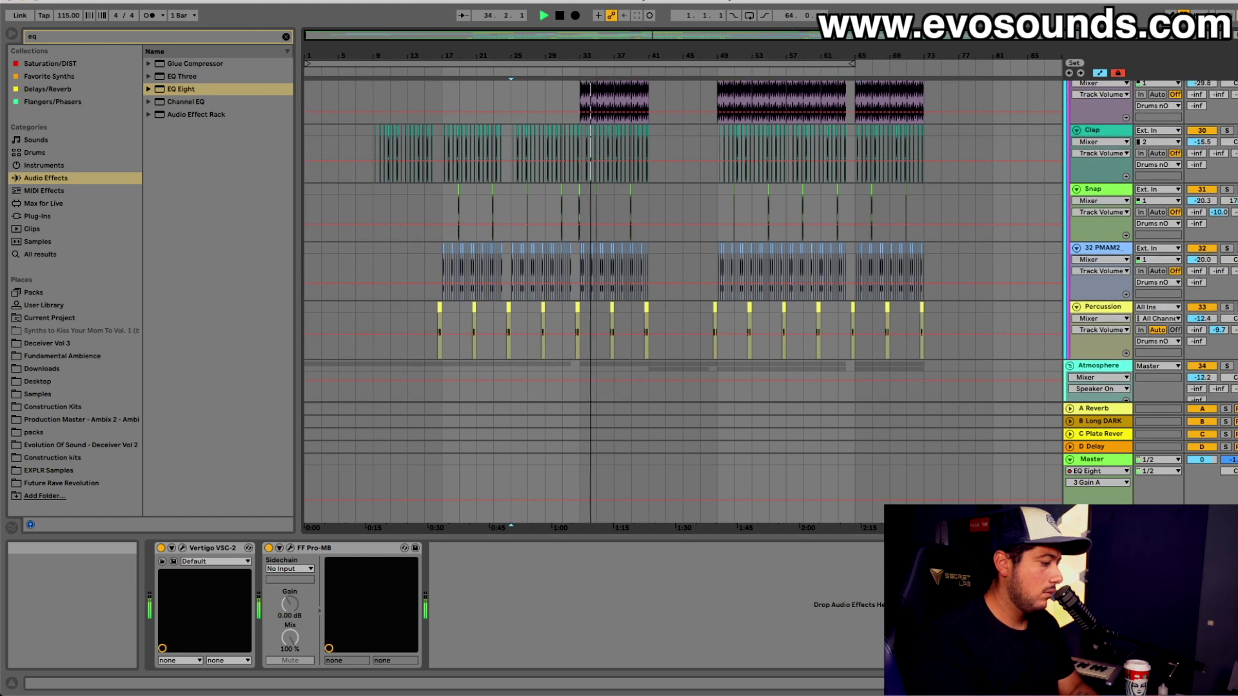
{"action": "scroll", "coordinate": [615, 300], "scroll_direction": "down", "scroll_amount": 4}
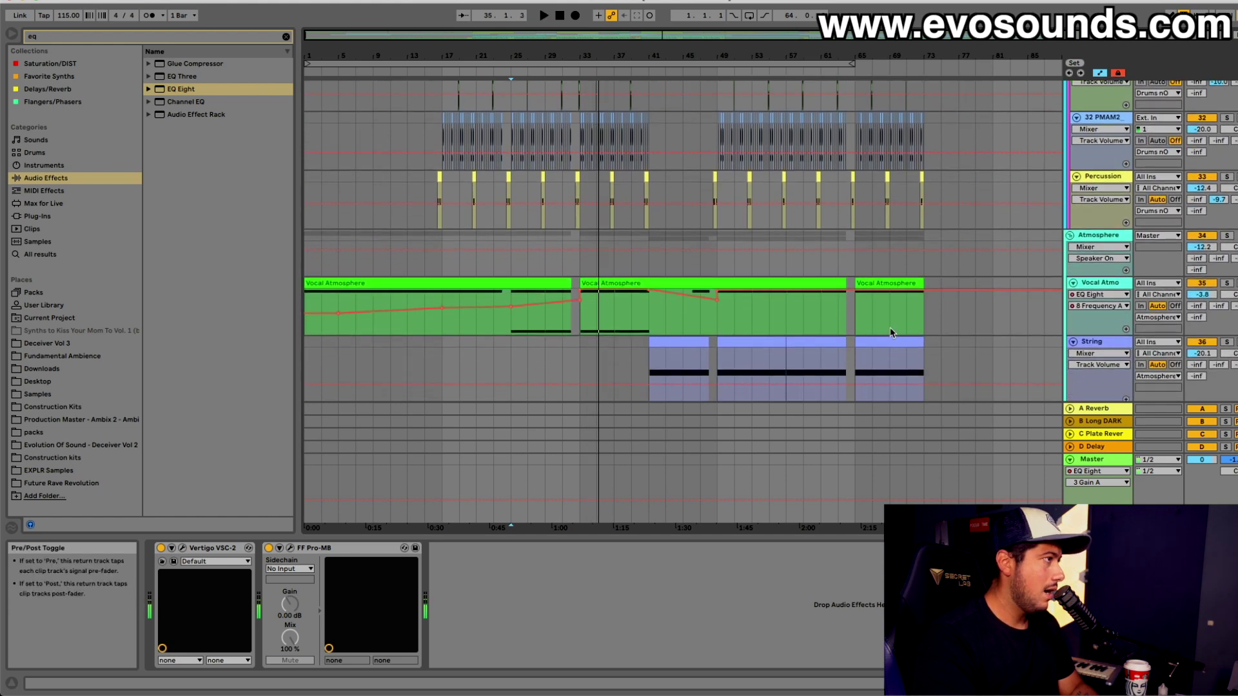
Play the vocal tracks from bar 32 to check the transition into bar 33
{"action": "key", "text": "plus"}
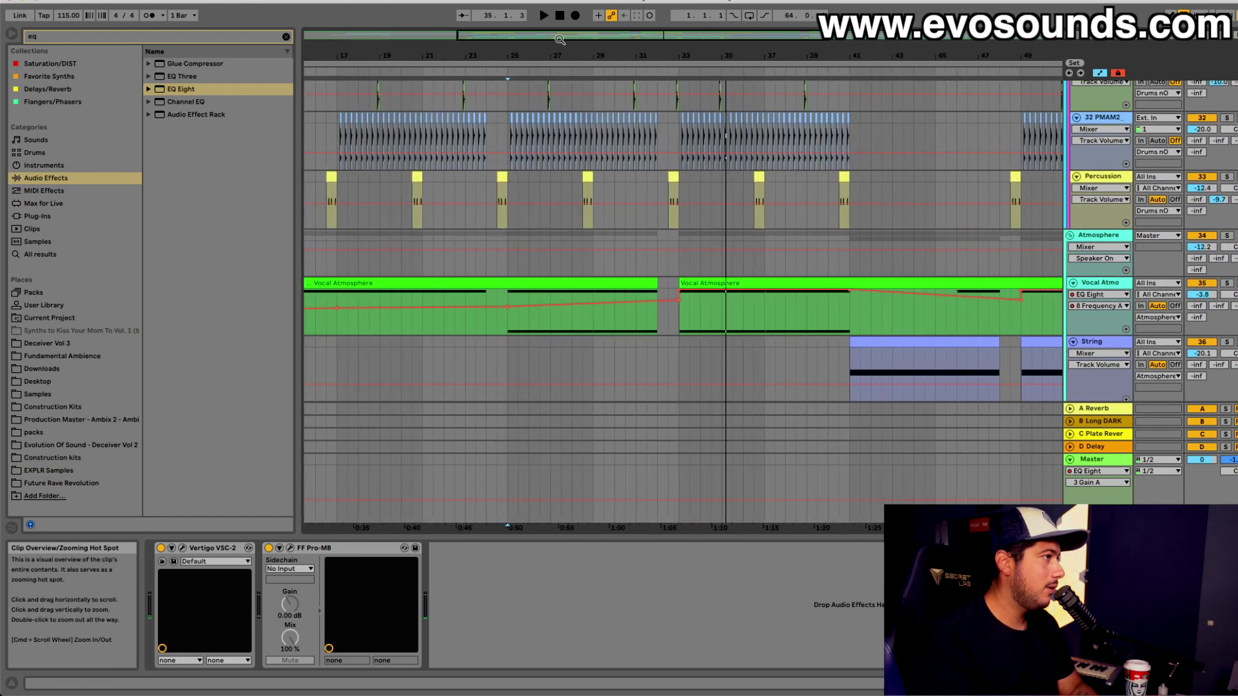
{"action": "left_click", "coordinate": [667, 289]}
{"action": "scroll", "coordinate": [665, 258], "scroll_direction": "up", "scroll_amount": 6}
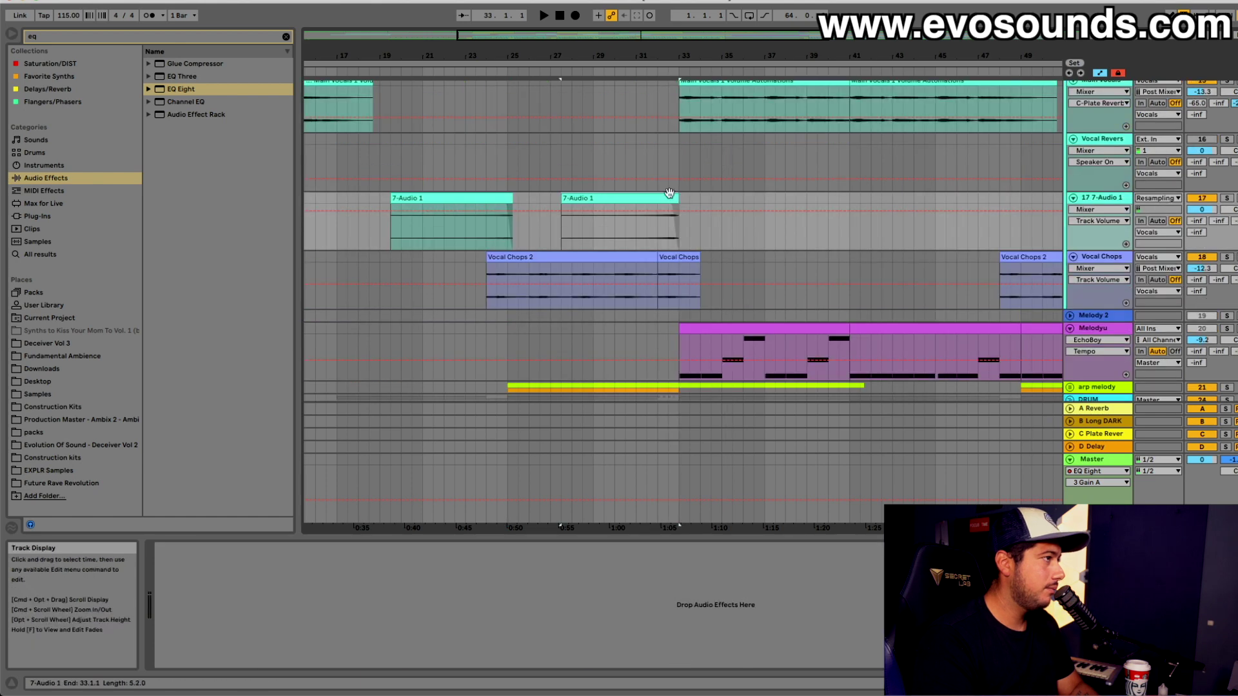
{"action": "left_click", "coordinate": [655, 191]}
{"action": "key", "text": "space"}
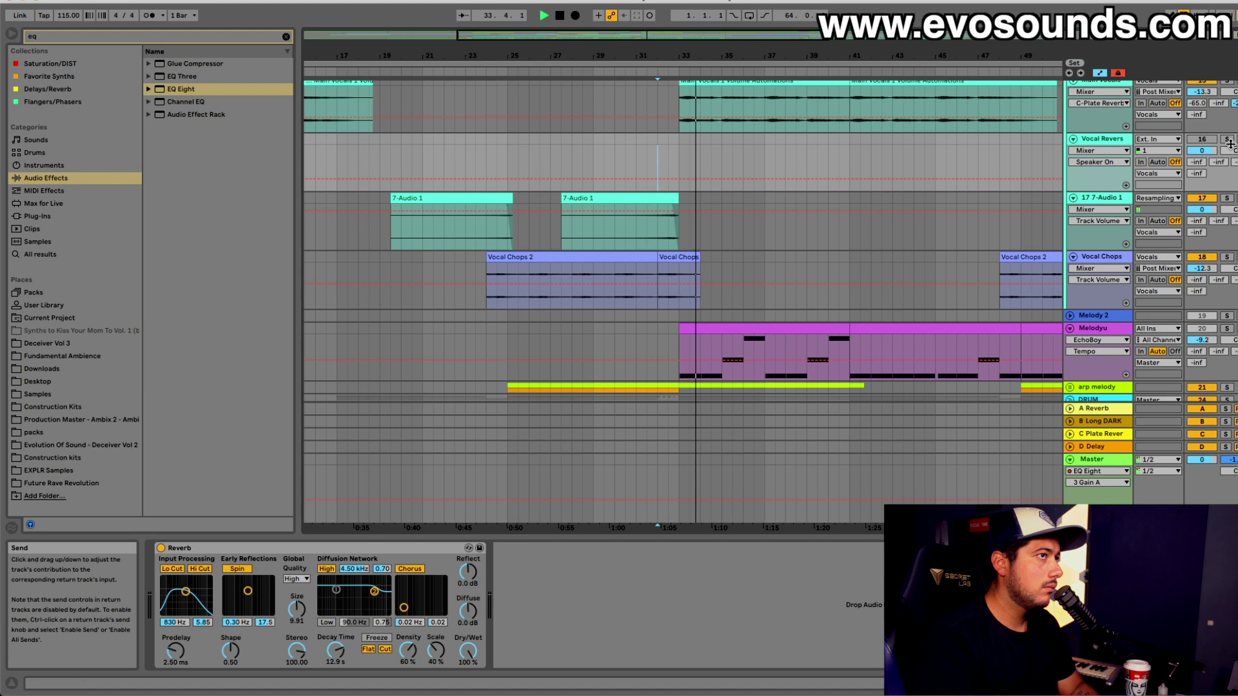
Trim the end of the short Vocal Chops 2 clip back to bar 33 and replay the transition from bar 32
{"action": "left_click", "coordinate": [694, 257]}
{"action": "key", "text": "space"}
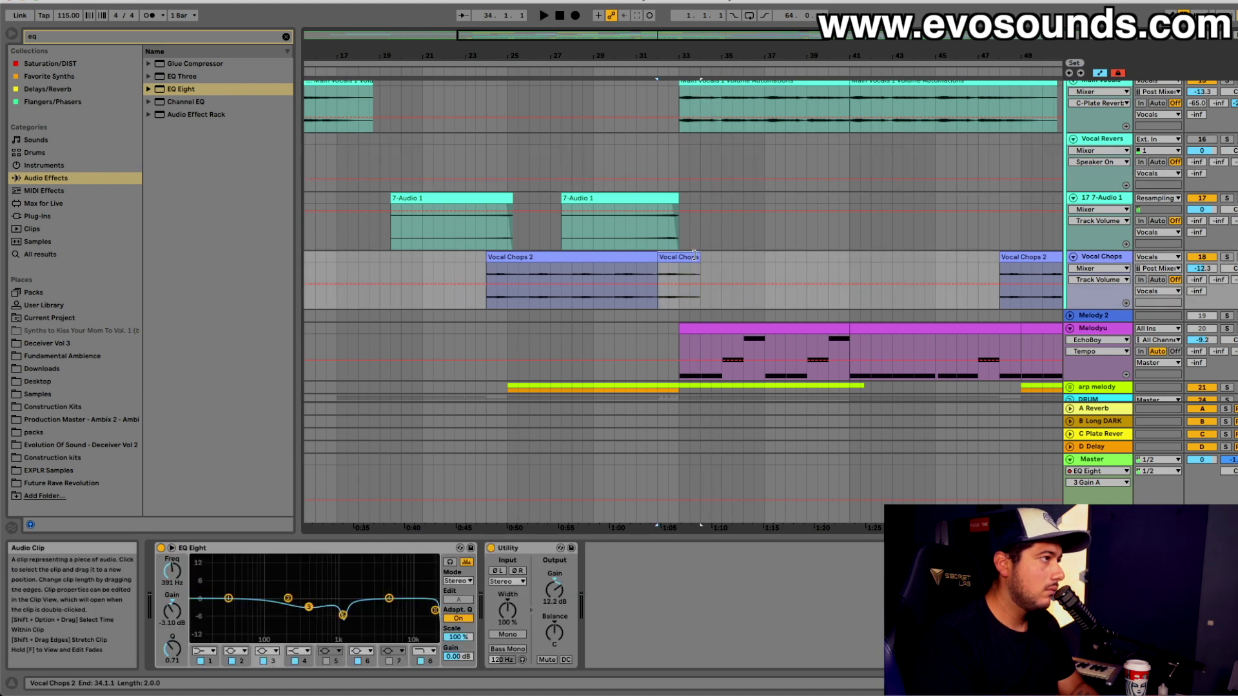
{"action": "left_click_drag", "start_coordinate": [685, 256], "coordinate": [678, 257]}
{"action": "key", "text": "space"}
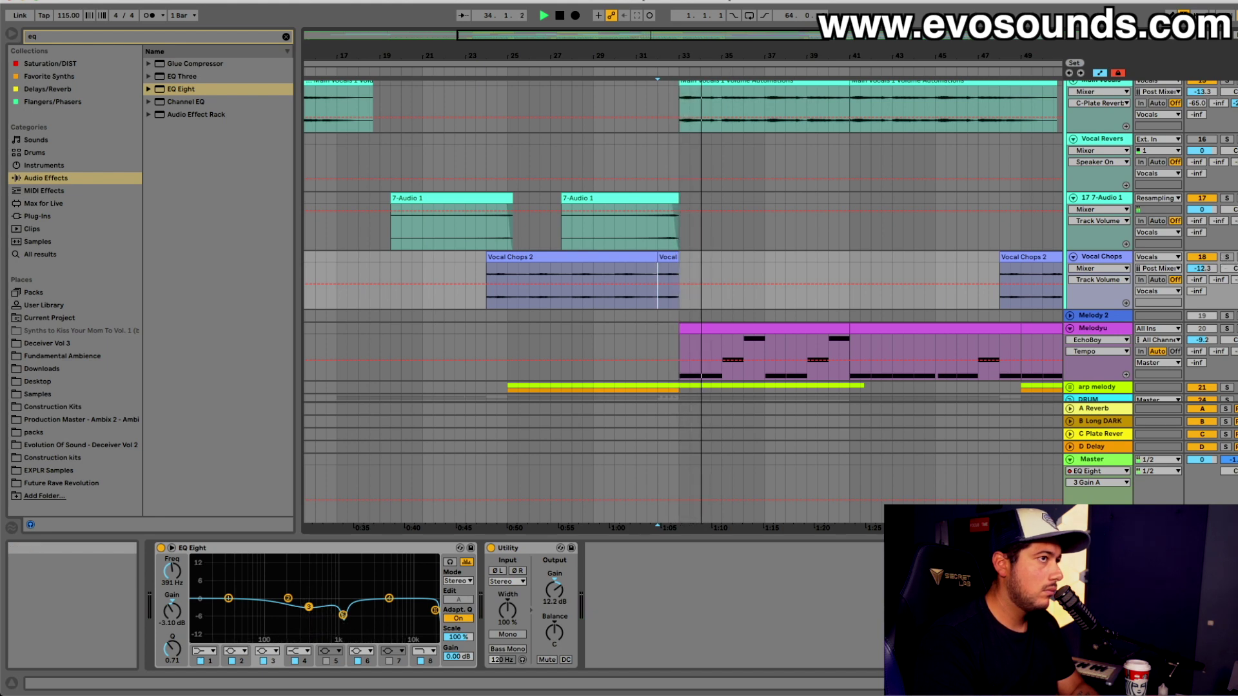
Solo the Main Vocals track, replay from bar 32 and take the track out of solo
{"action": "scroll", "coordinate": [1201, 194], "scroll_direction": "up", "scroll_amount": 3}
{"action": "left_click", "coordinate": [1226, 187]}
{"action": "key", "text": "space"}
{"action": "key", "text": "space"}
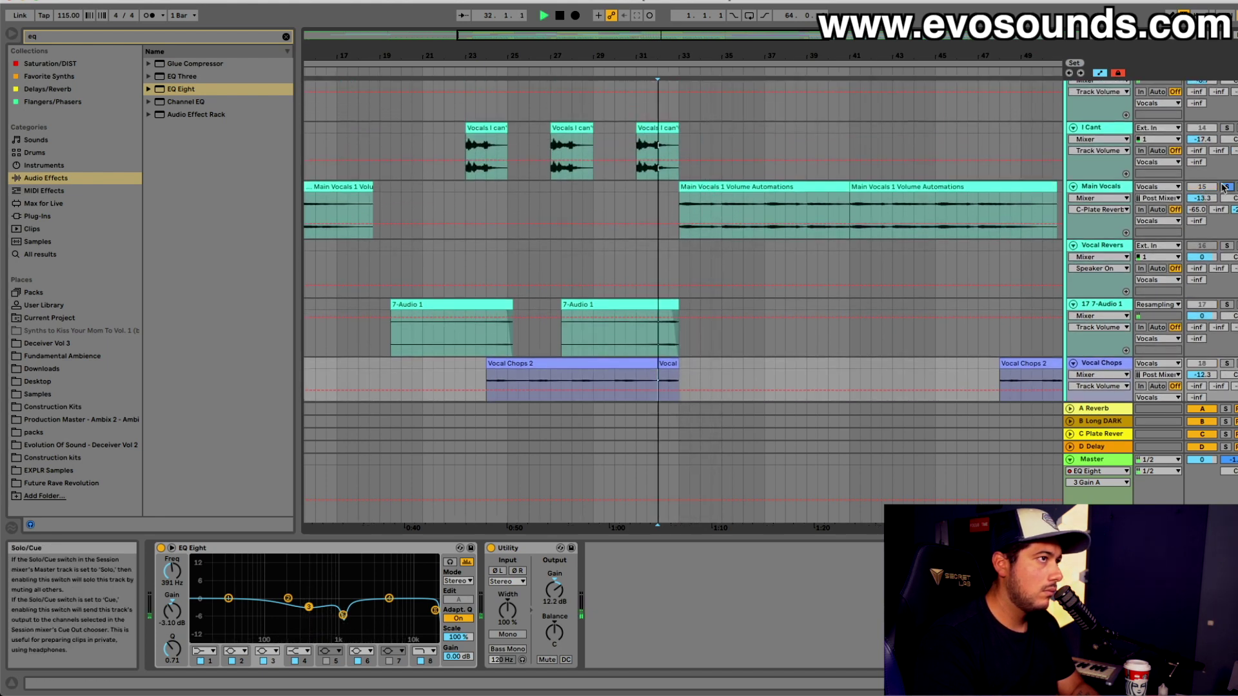
{"action": "left_click", "coordinate": [1224, 187]}
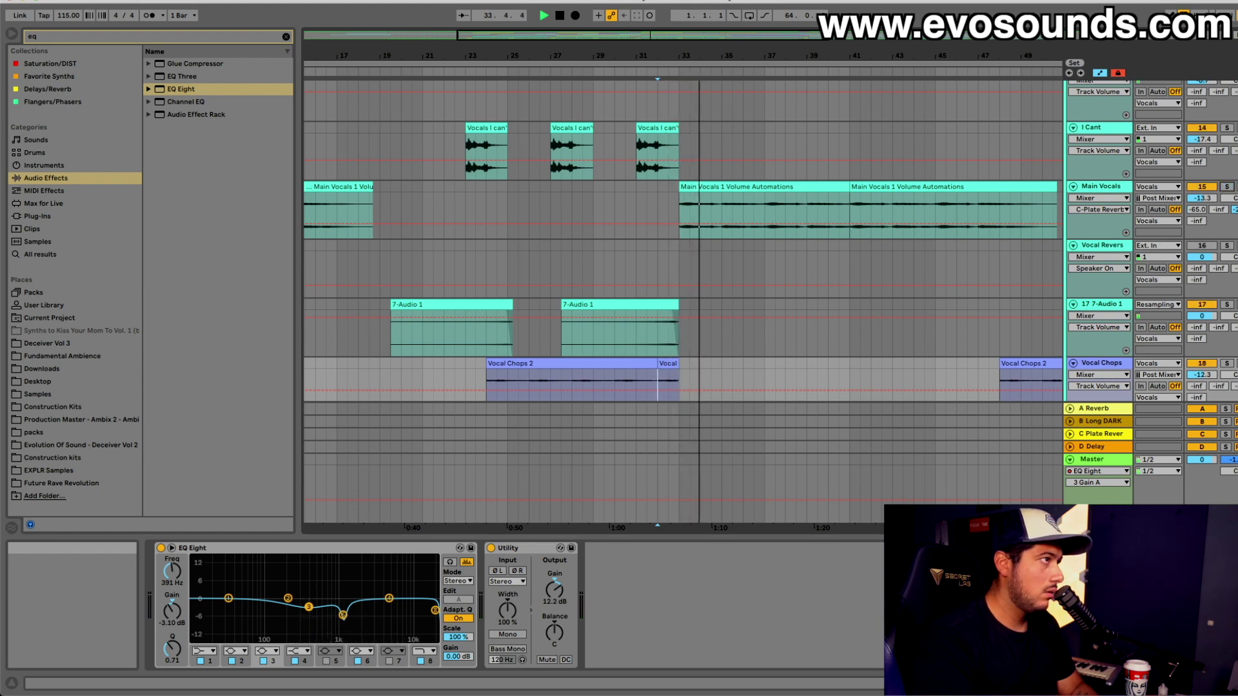
Set the Main Vocals track's volume to -14.0 dB and keep listening while reviewing the fx and vocal tracks
{"action": "scroll", "coordinate": [1199, 245], "scroll_direction": "up", "scroll_amount": 10}
{"action": "scroll", "coordinate": [1199, 245], "scroll_direction": "down", "scroll_amount": 8}
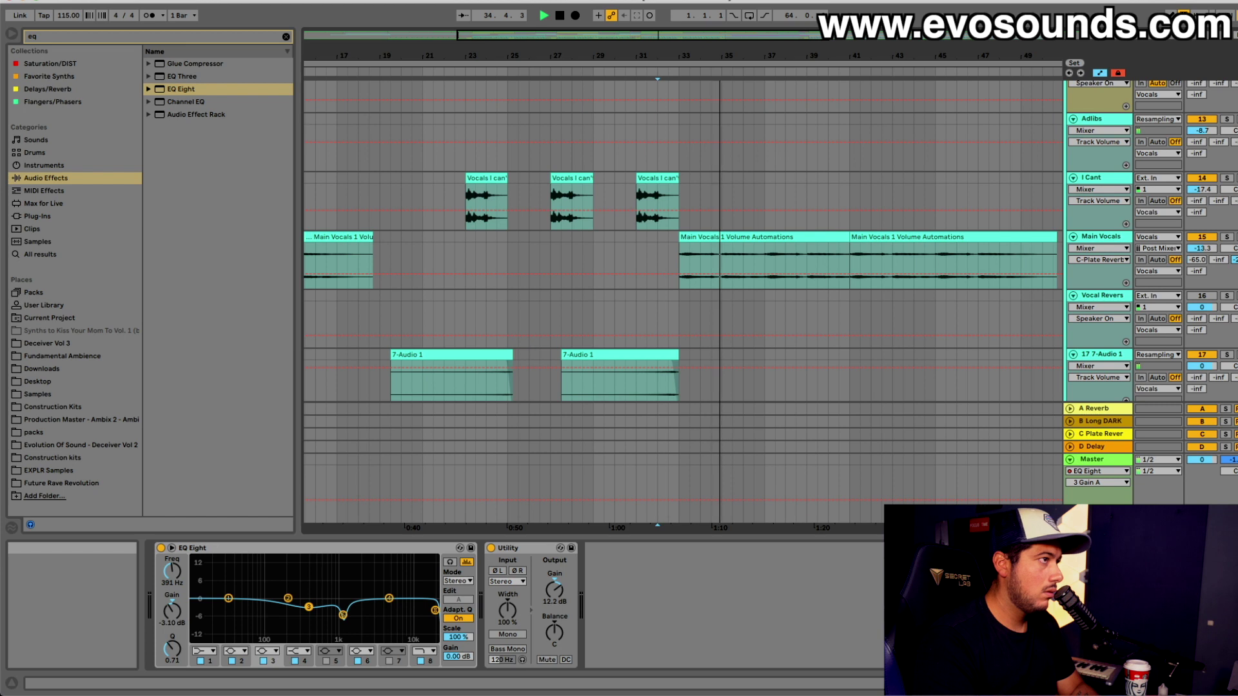
{"action": "left_click_drag", "start_coordinate": [1203, 248], "coordinate": [1202, 252]}
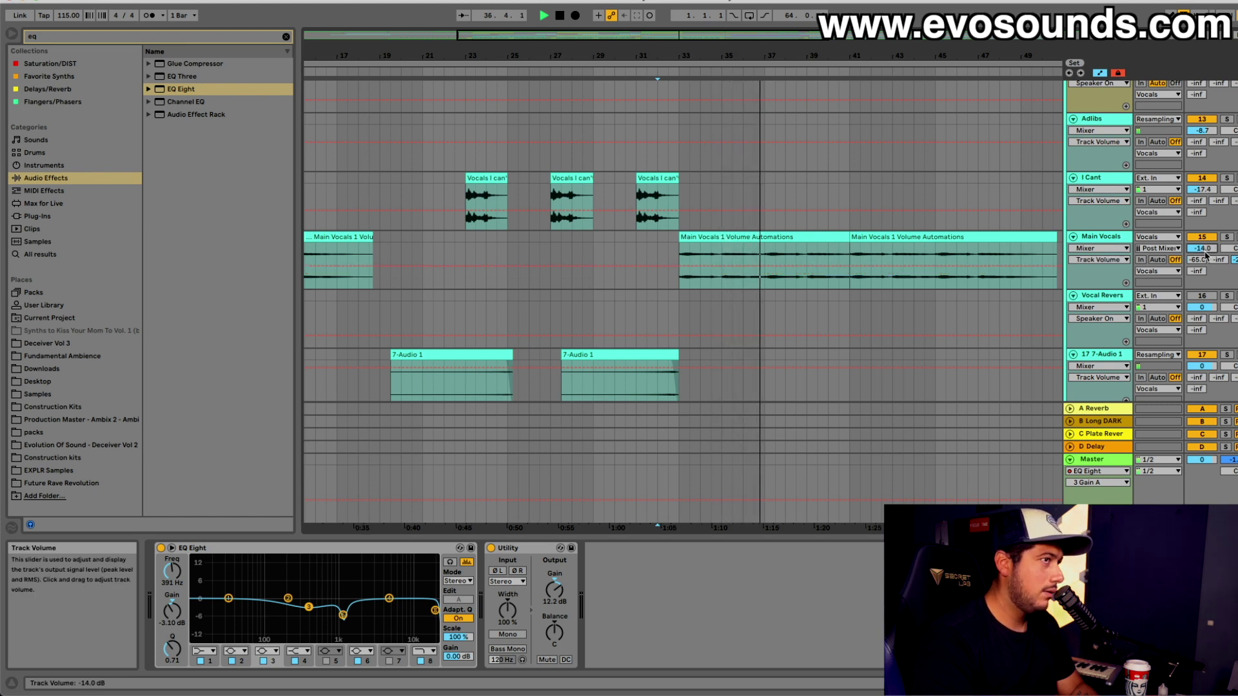
{"action": "scroll", "coordinate": [1200, 258], "scroll_direction": "up", "scroll_amount": 10}
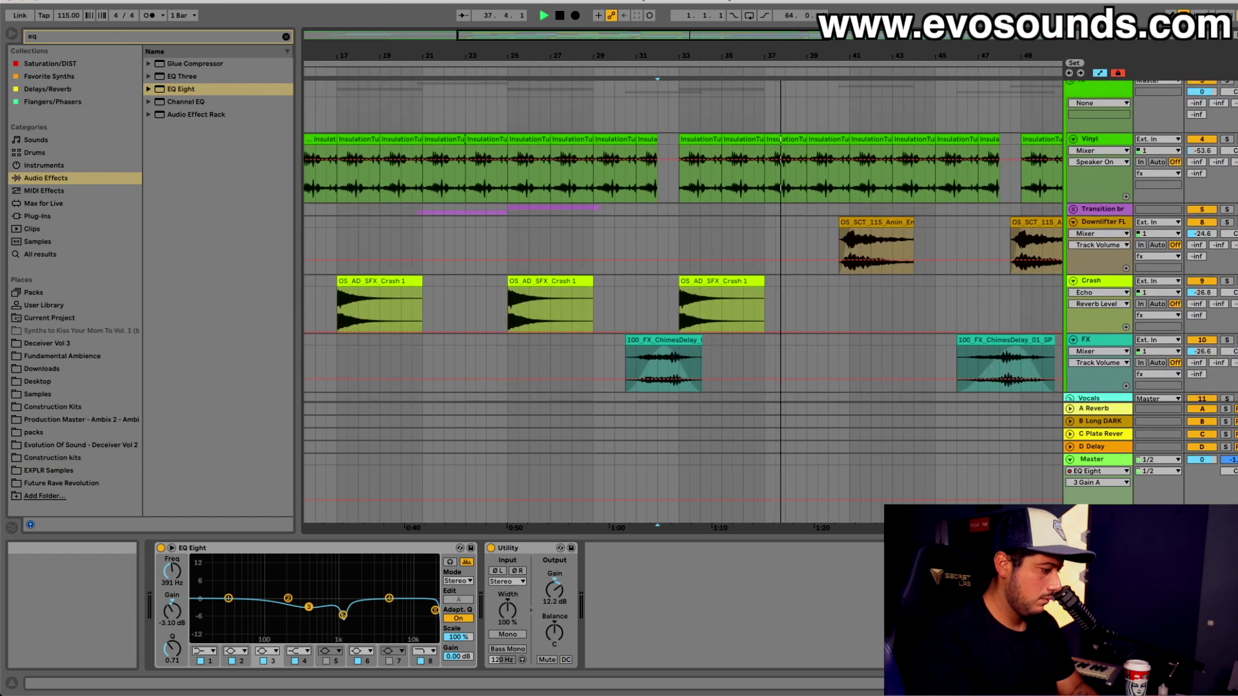
{"action": "scroll", "coordinate": [1199, 258], "scroll_direction": "up", "scroll_amount": 1}
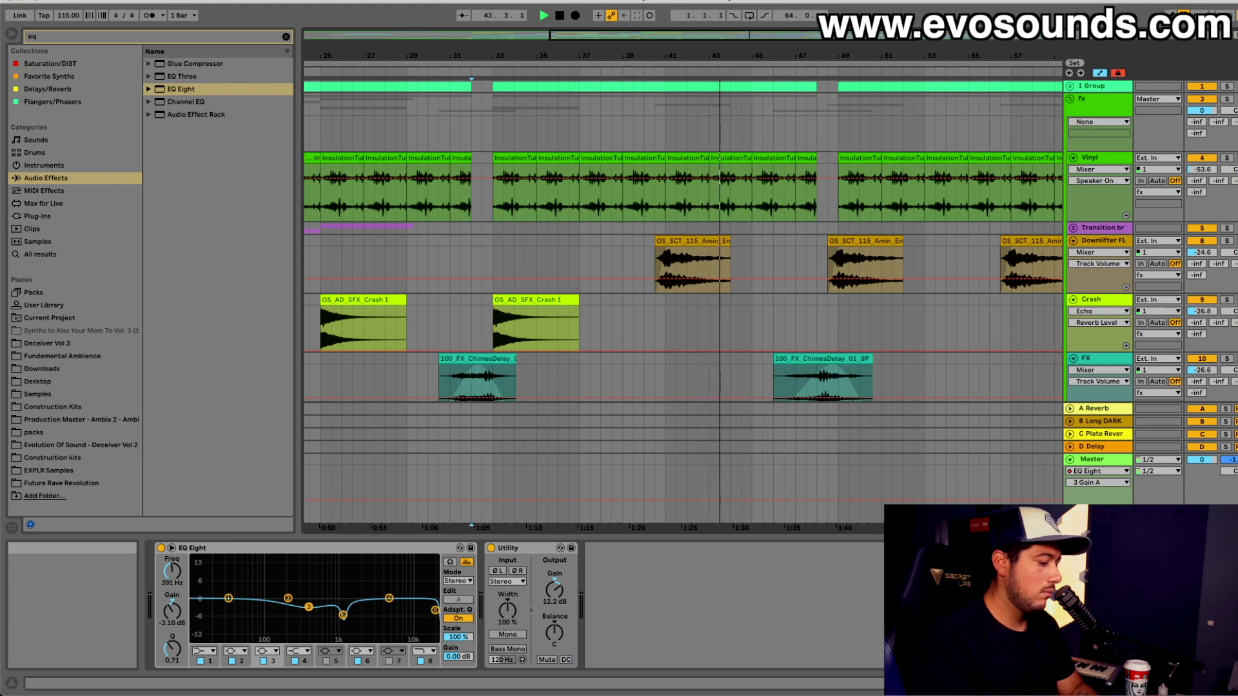
{"action": "scroll", "coordinate": [892, 314], "scroll_direction": "down", "scroll_amount": 10}
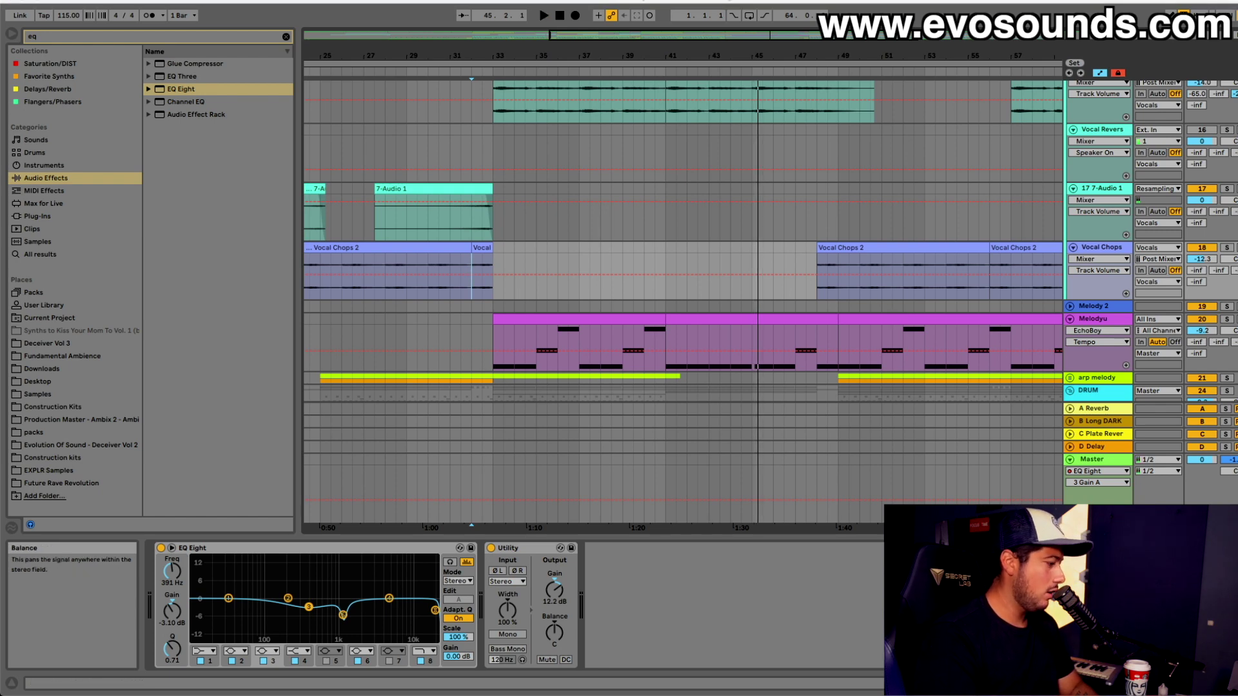
Switch to the Audio Devices settings and route Streaming/Recordings to the Scarlett 2i2 USB with drift correction instead of the MacBook Pro Speakers
{"action": "key", "text": "super+Tab"}
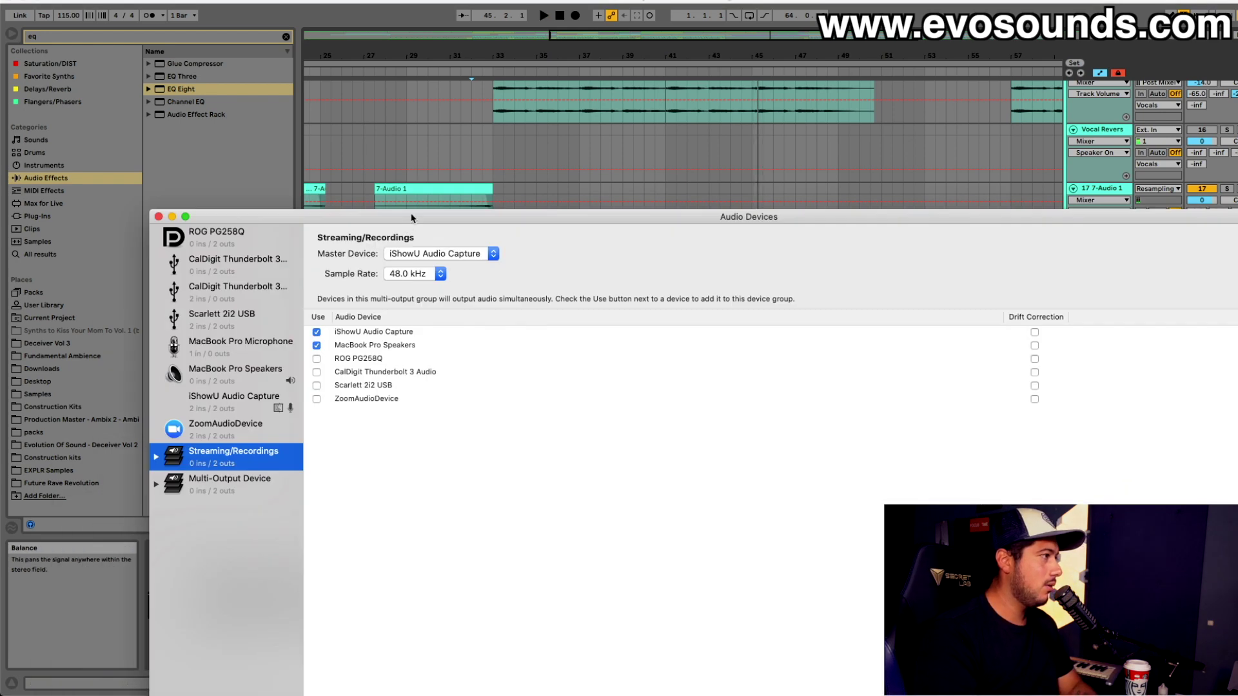
{"action": "left_click", "coordinate": [284, 252]}
{"action": "left_click", "coordinate": [287, 278]}
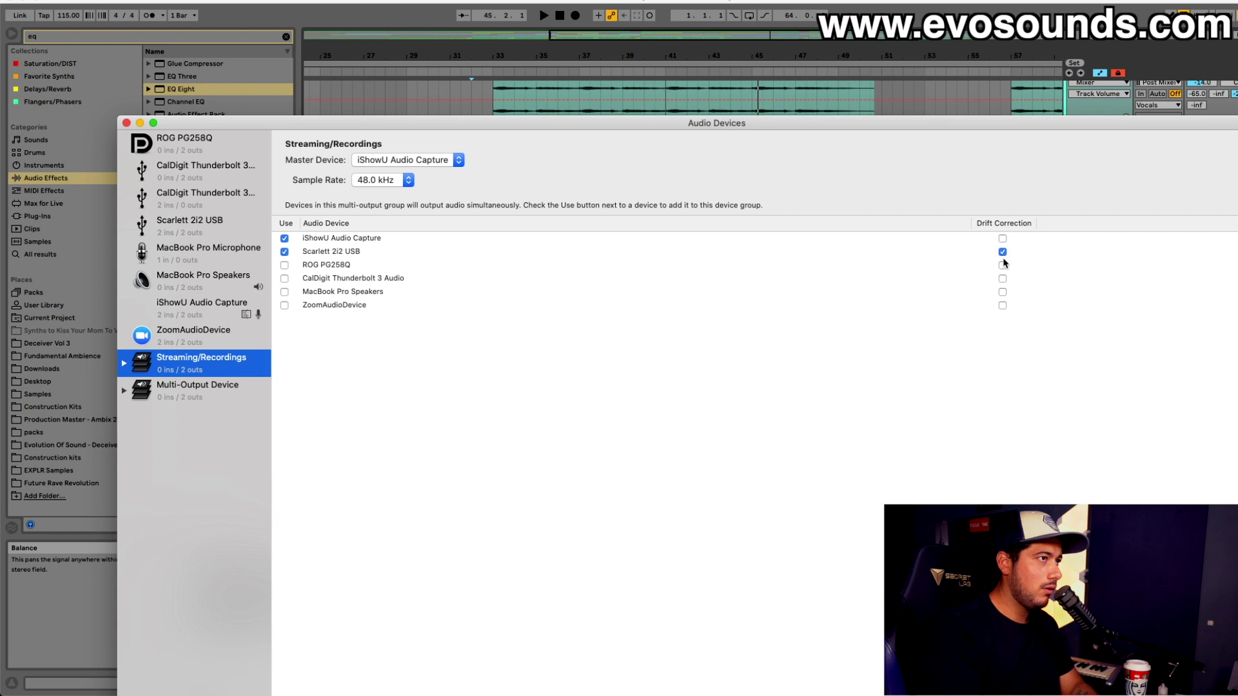
{"action": "left_click", "coordinate": [126, 124]}
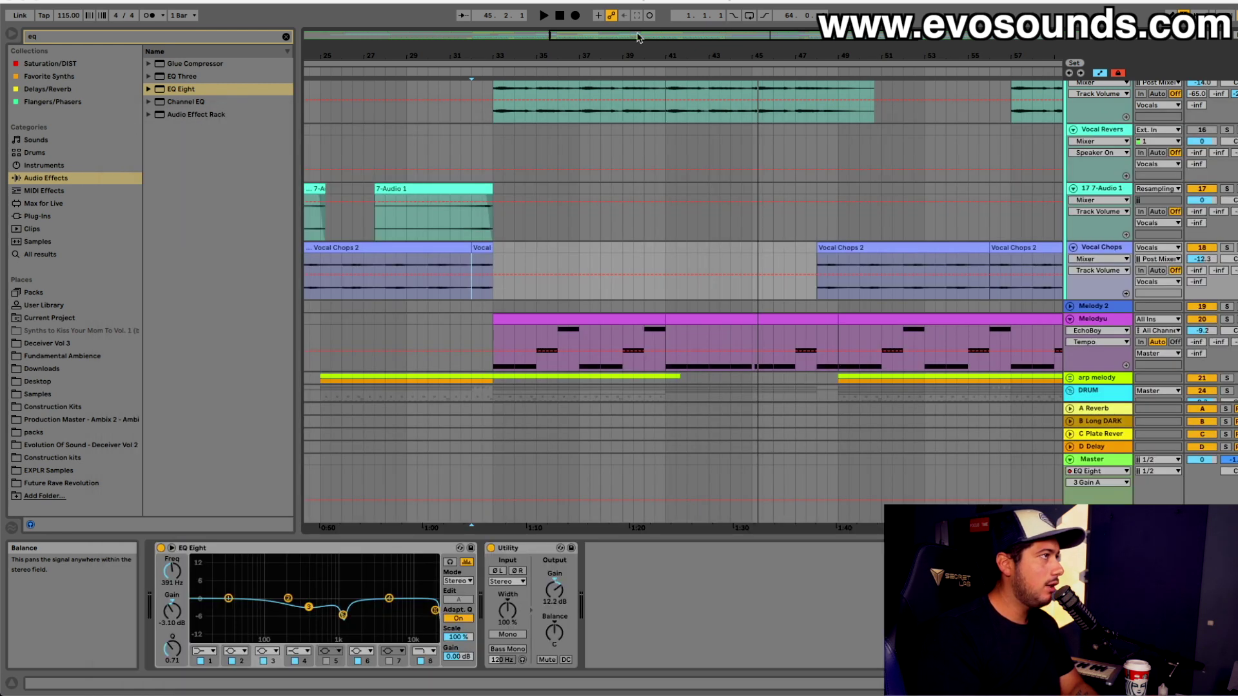
Play the song from bar 23 and set the Vocal Chops track's volume to -13.3 dB
{"action": "left_click_drag", "start_coordinate": [638, 37], "coordinate": [482, 93]}
{"action": "left_click", "coordinate": [496, 130]}
{"action": "key", "text": "space"}
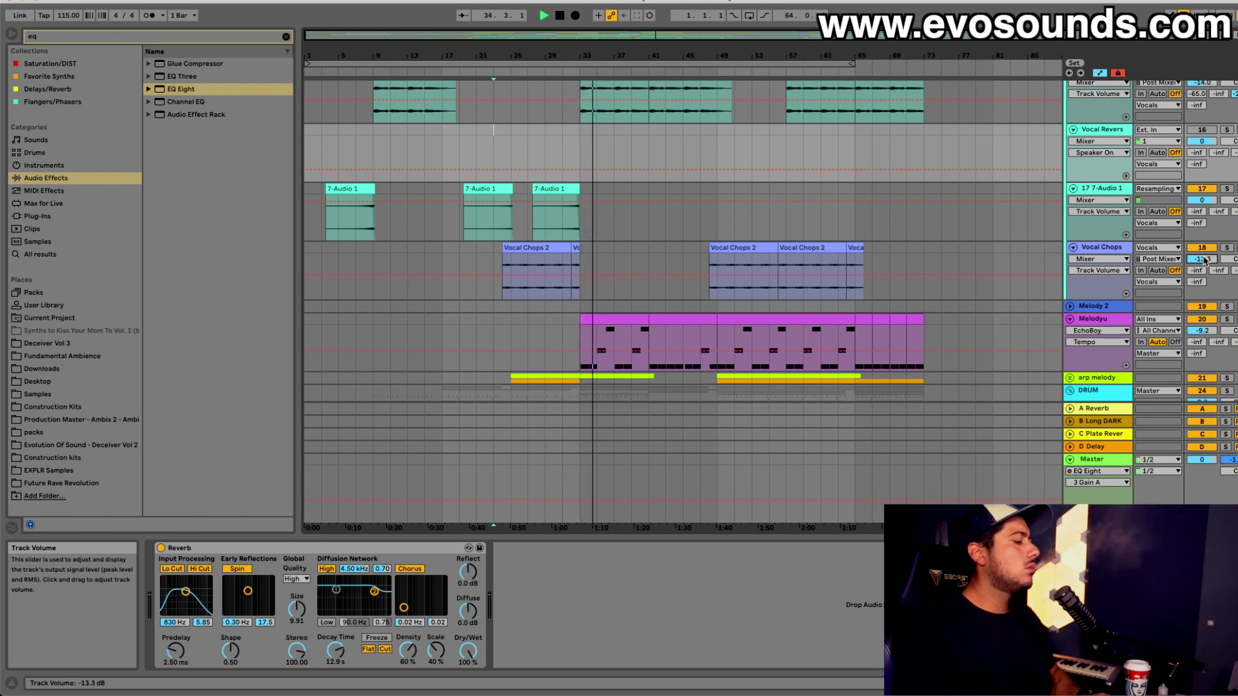
Review the vocal and effect tracks during playback and fold the fx group
{"action": "scroll", "coordinate": [683, 303], "scroll_direction": "up", "scroll_amount": 5}
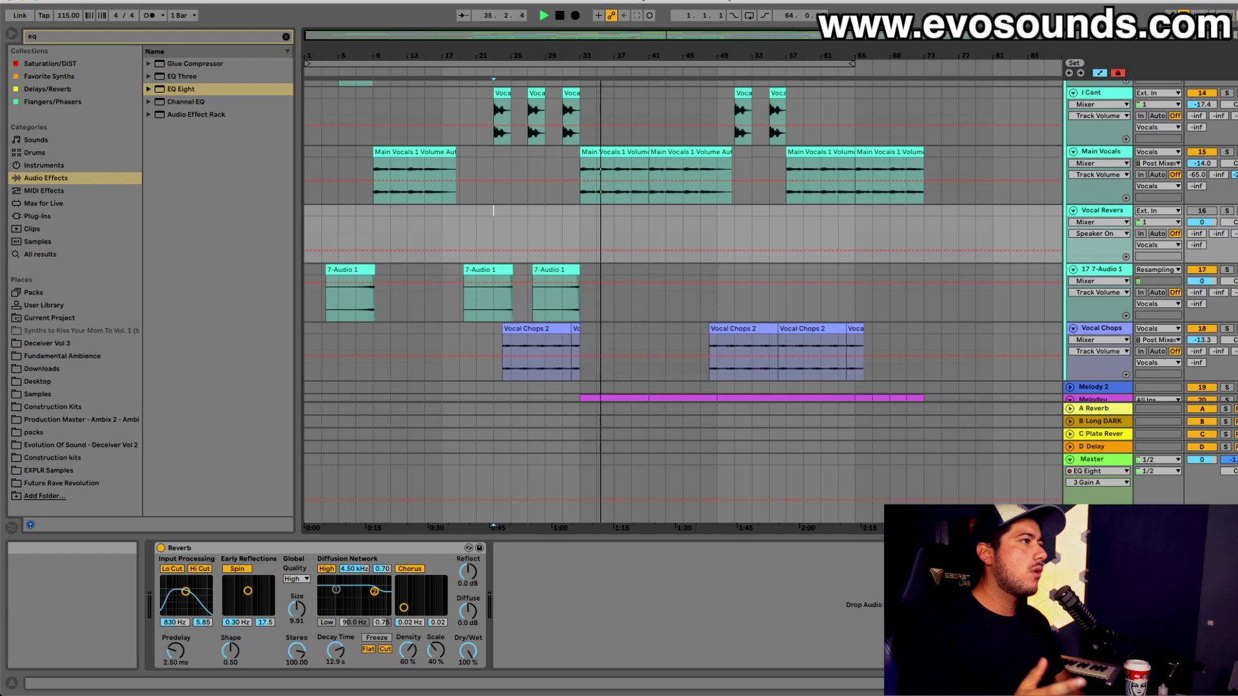
{"action": "scroll", "coordinate": [493, 296], "scroll_direction": "up", "scroll_amount": 10}
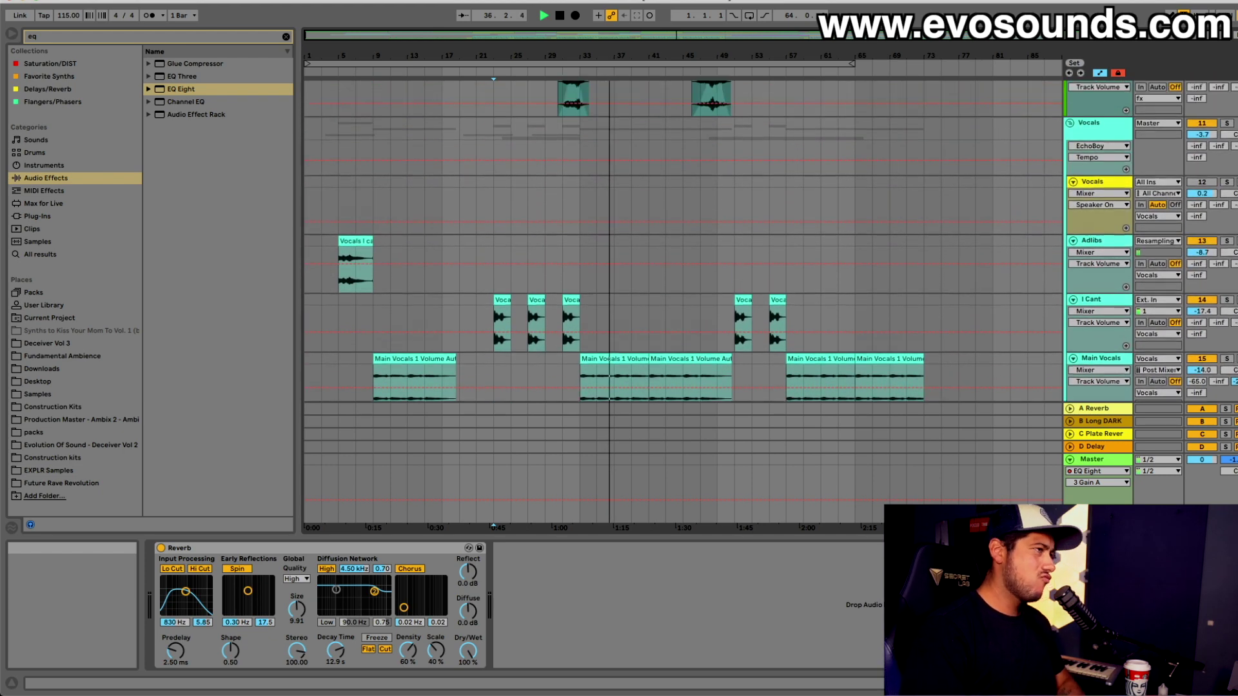
{"action": "scroll", "coordinate": [493, 258], "scroll_direction": "down", "scroll_amount": 10}
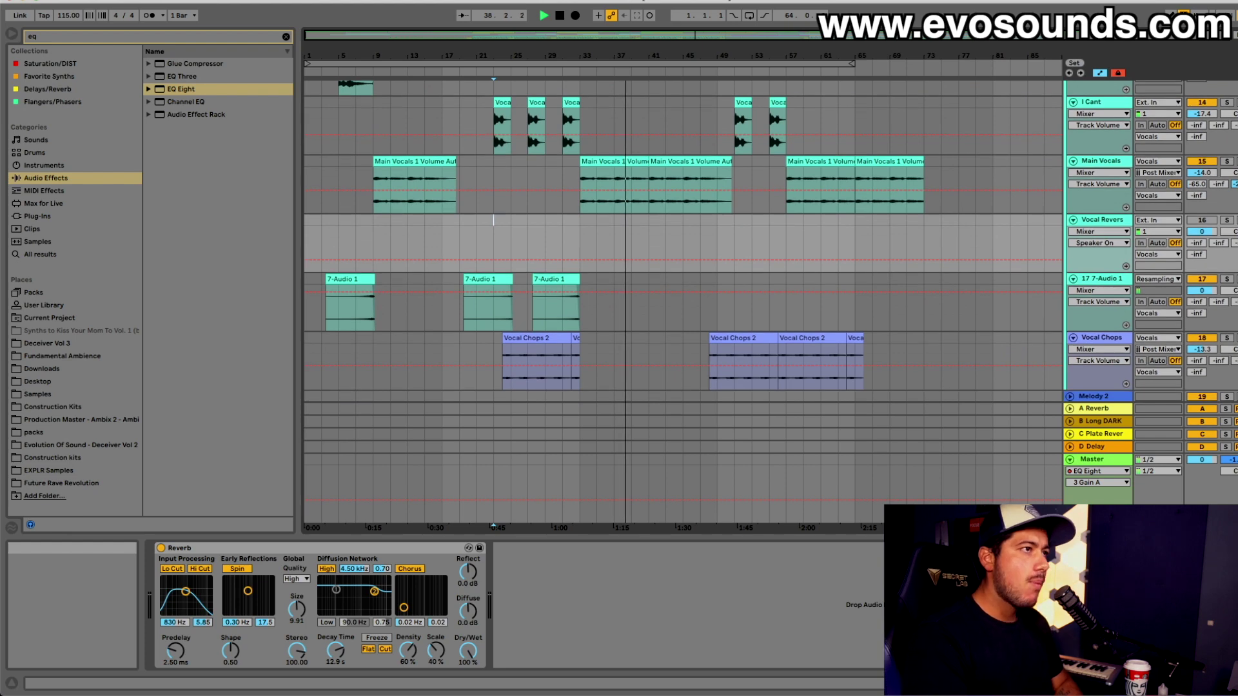
{"action": "scroll", "coordinate": [494, 220], "scroll_direction": "up", "scroll_amount": 10}
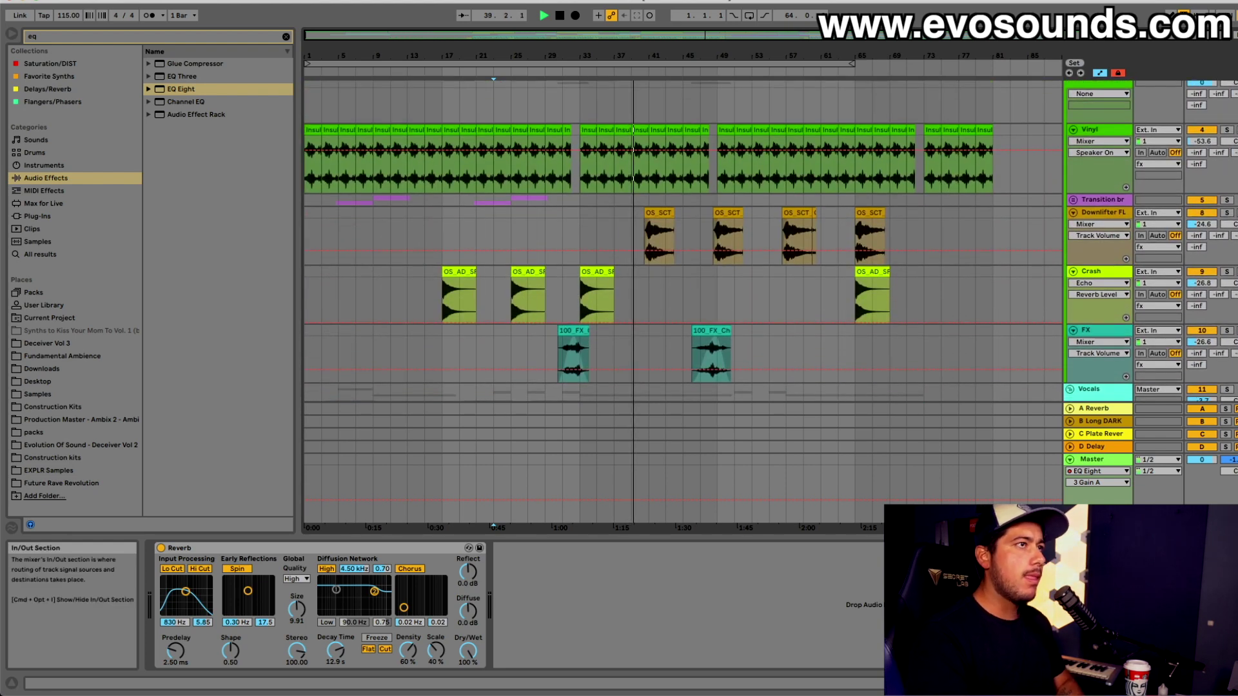
{"action": "scroll", "coordinate": [1068, 110], "scroll_direction": "up", "scroll_amount": 1}
{"action": "left_click", "coordinate": [1068, 104]}
{"action": "left_click", "coordinate": [1068, 103]}
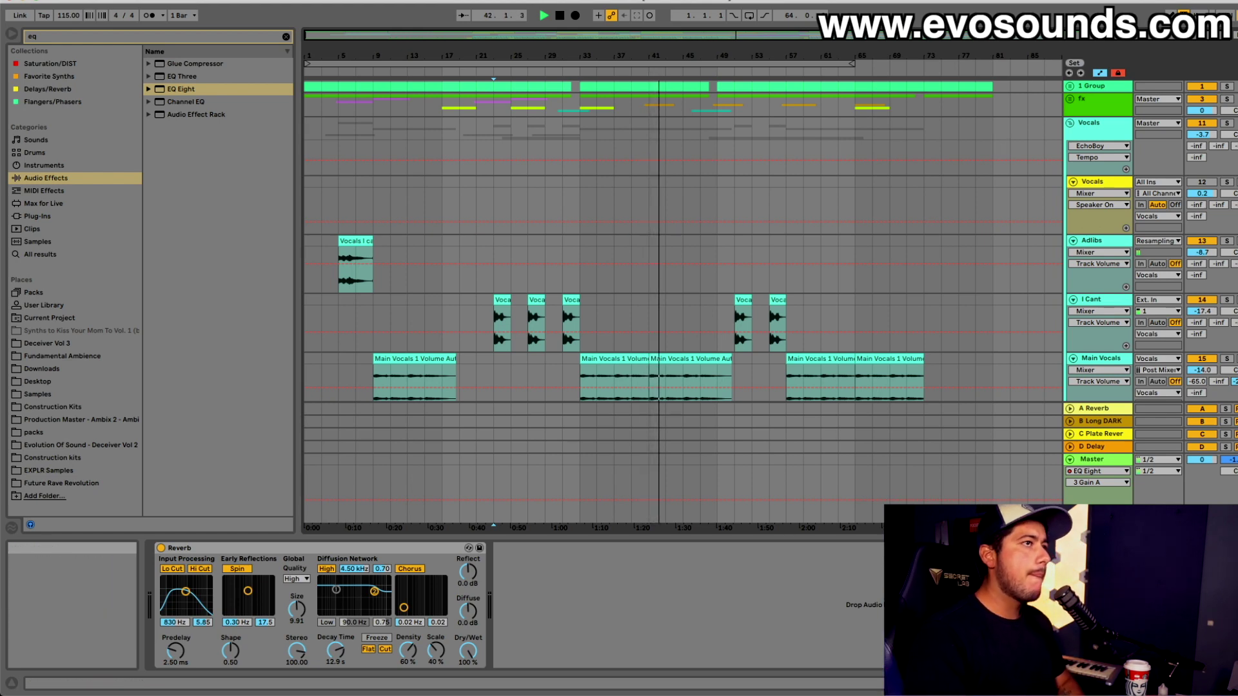
Keep listening while reviewing the vocal chop, melody, bass and drum tracks
{"action": "scroll", "coordinate": [1019, 151], "scroll_direction": "down", "scroll_amount": 5}
{"action": "scroll", "coordinate": [493, 143], "scroll_direction": "down", "scroll_amount": 6}
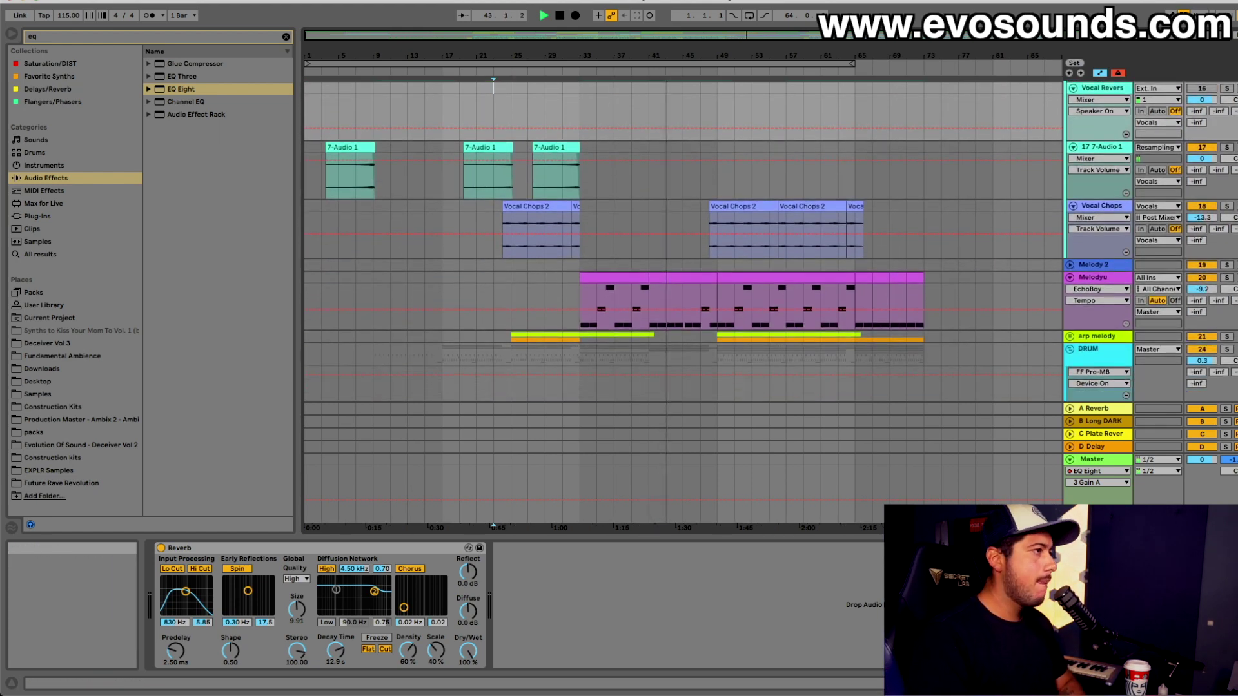
{"action": "scroll", "coordinate": [768, 103], "scroll_direction": "down", "scroll_amount": 3}
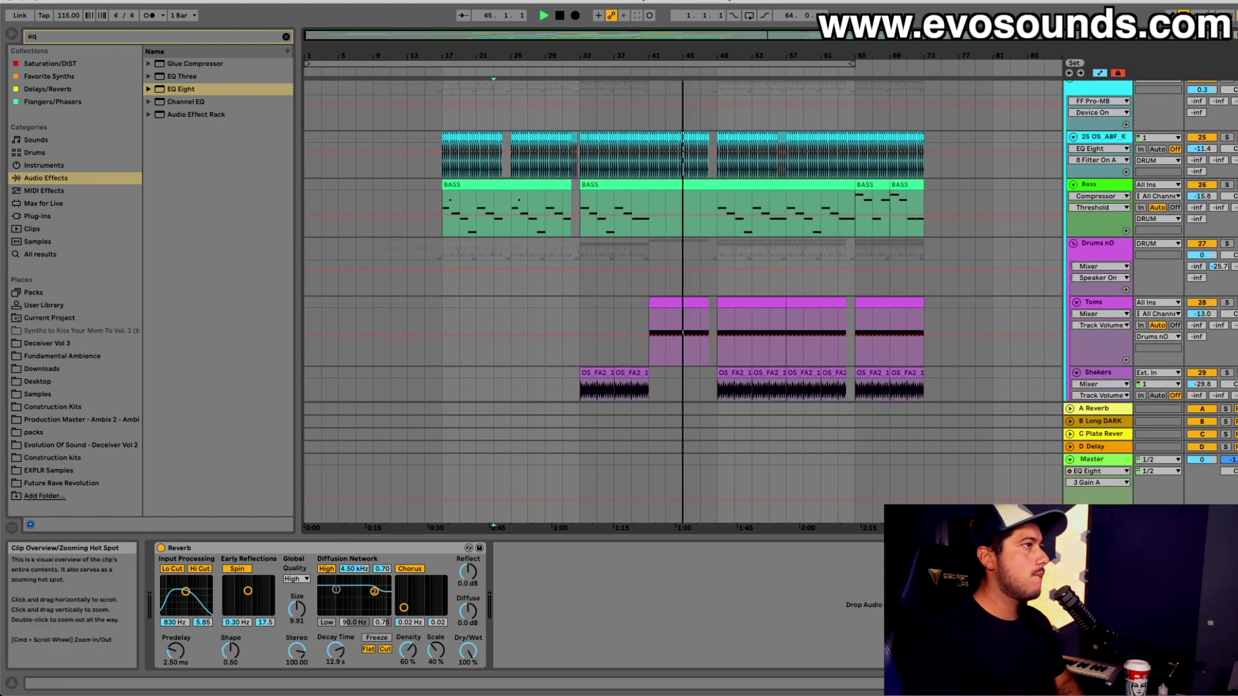
{"action": "scroll", "coordinate": [713, 127], "scroll_direction": "up", "scroll_amount": 5}
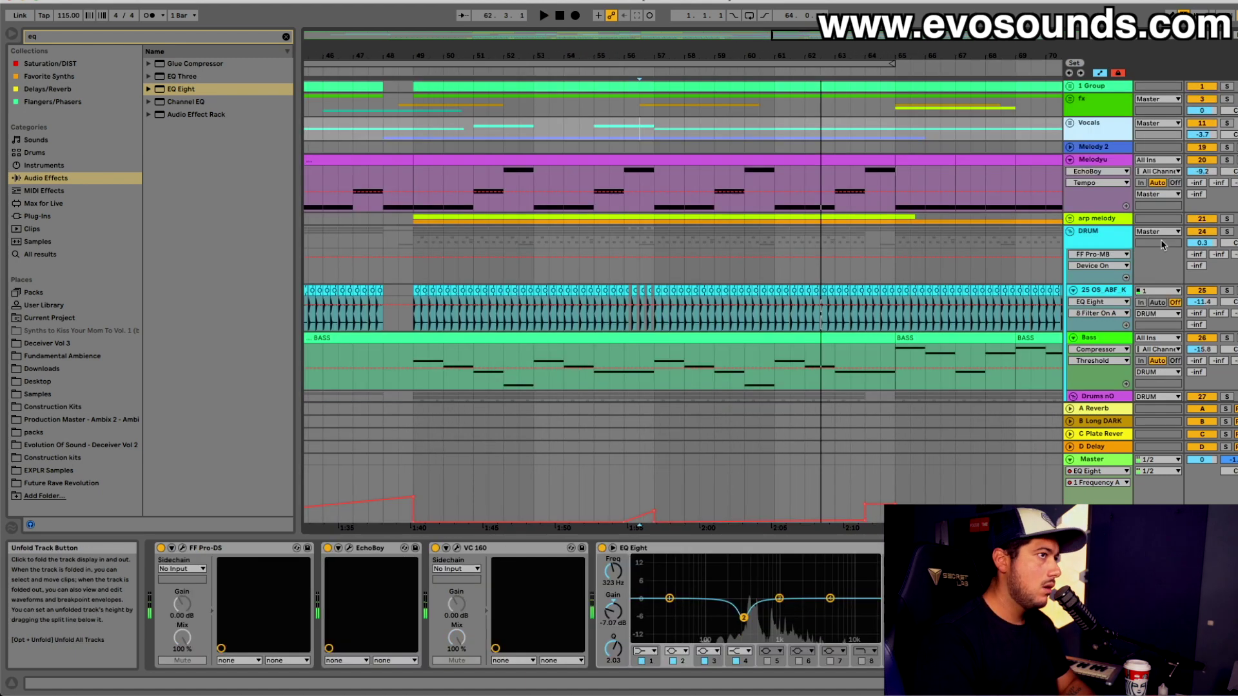
Unfold the Drums nO group and set the 32 PMAM2 track's volume to -23.2 dB
{"action": "scroll", "coordinate": [1090, 233], "scroll_direction": "down", "scroll_amount": 3}
{"action": "left_click", "coordinate": [1072, 247]}
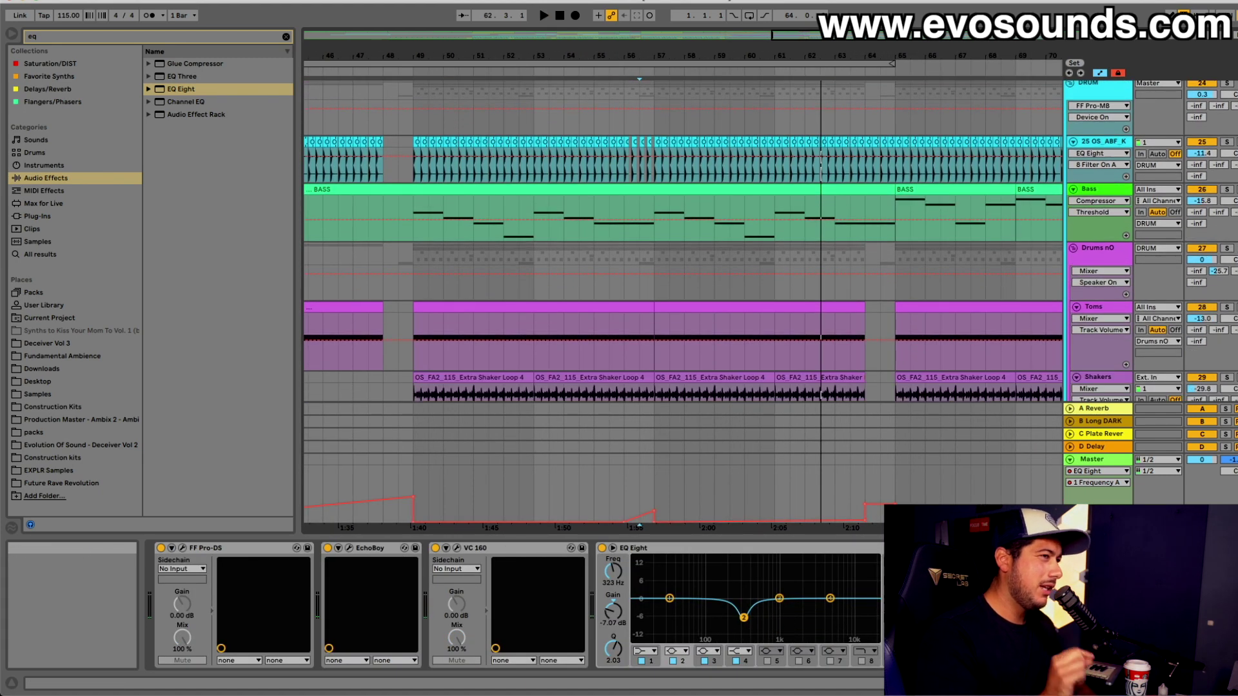
{"action": "scroll", "coordinate": [1224, 366], "scroll_direction": "down", "scroll_amount": 6}
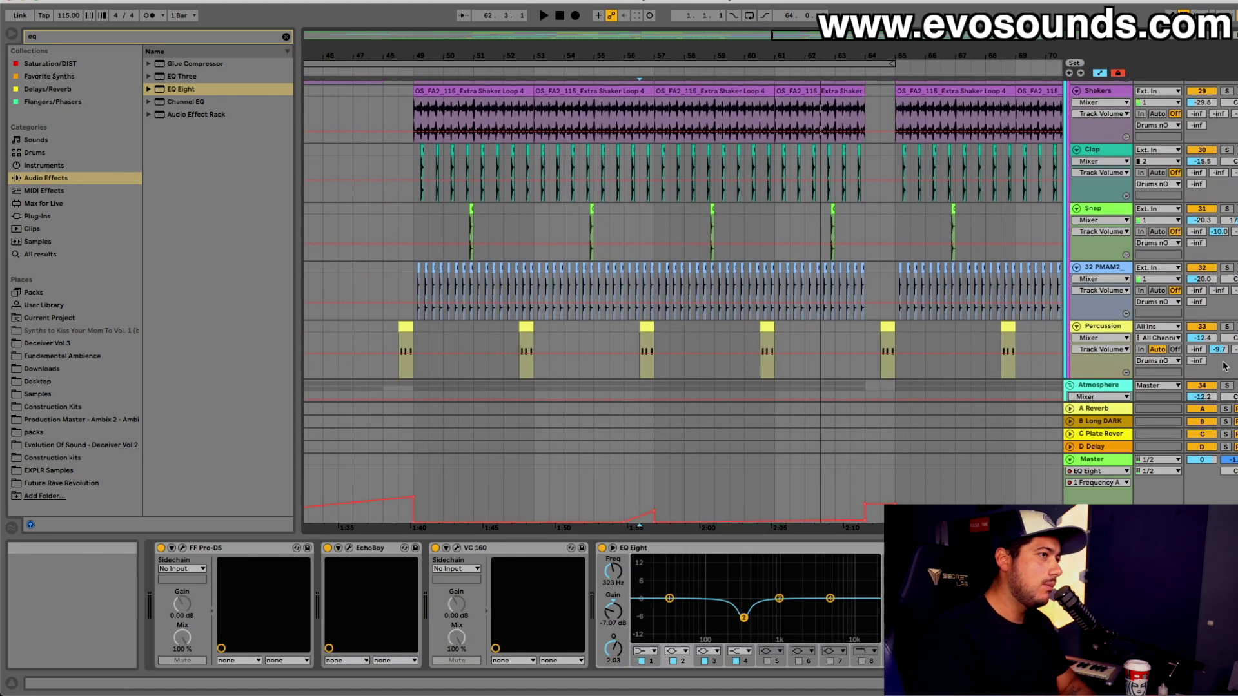
{"action": "scroll", "coordinate": [1224, 366], "scroll_direction": "down", "scroll_amount": 2}
{"action": "scroll", "coordinate": [1231, 361], "scroll_direction": "up", "scroll_amount": 2}
{"action": "scroll", "coordinate": [1232, 351], "scroll_direction": "up", "scroll_amount": 2}
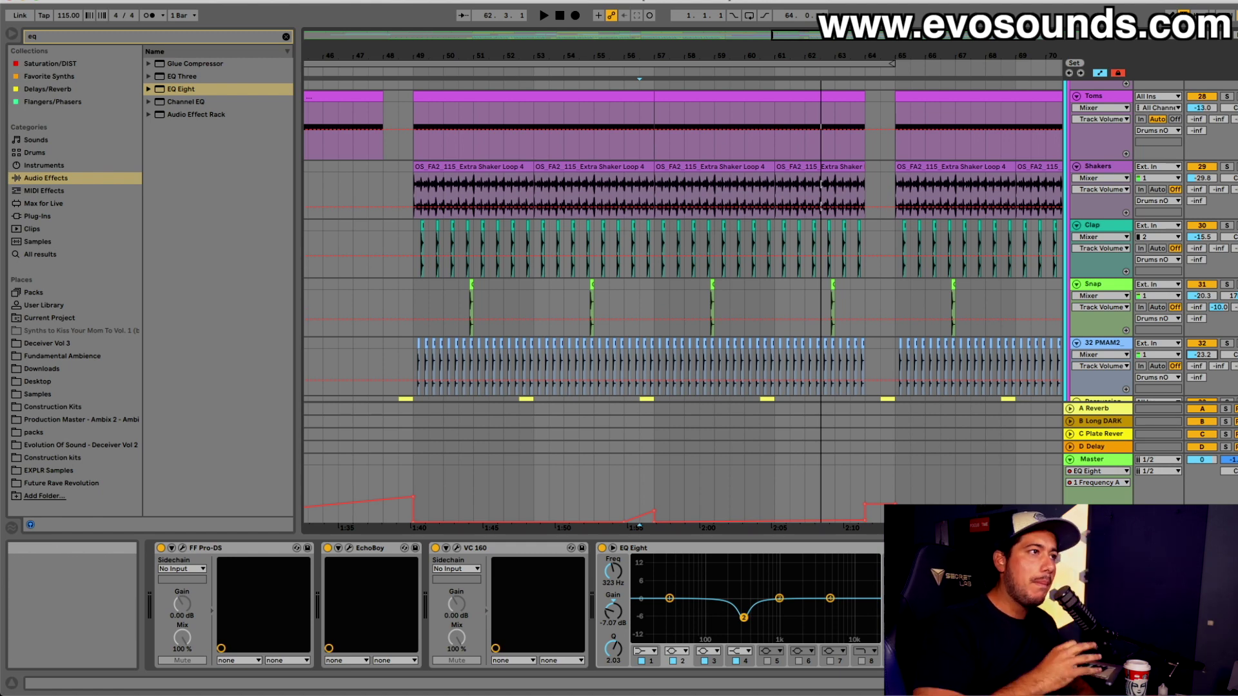
Lower the Toms track's volume to -17.3 dB while auditioning the section from about bar 56
{"action": "scroll", "coordinate": [684, 241], "scroll_direction": "up", "scroll_amount": 5}
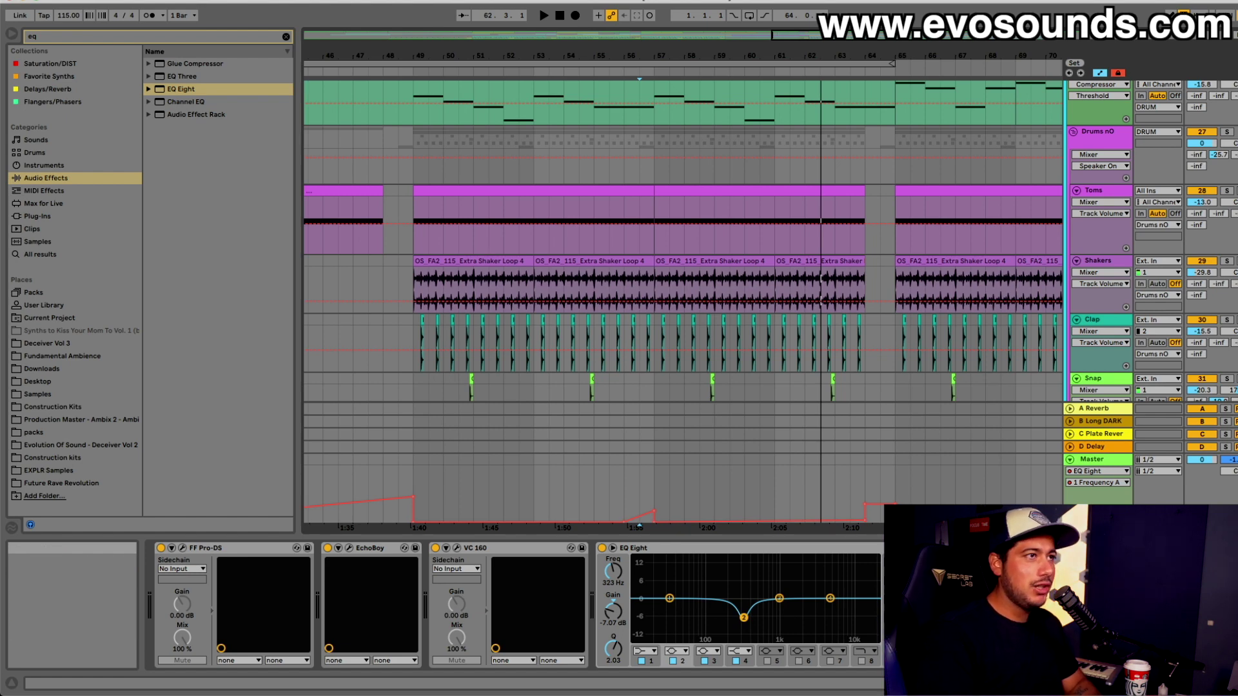
{"action": "scroll", "coordinate": [684, 258], "scroll_direction": "up", "scroll_amount": 5}
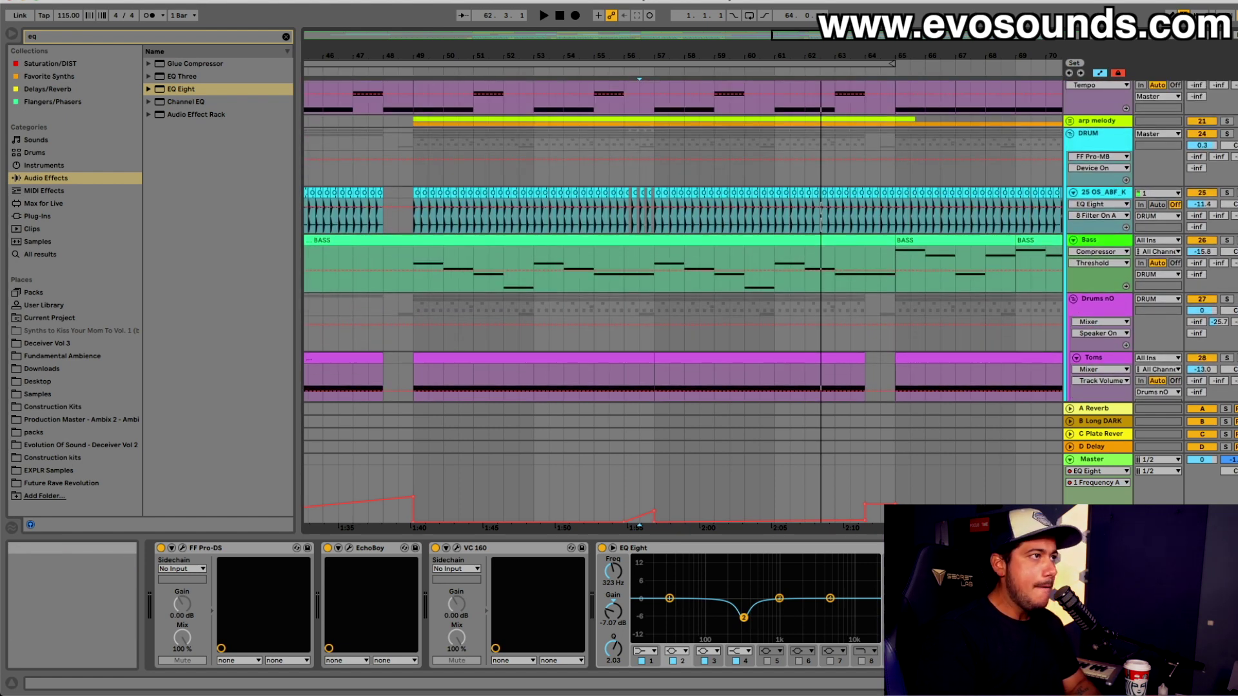
{"action": "scroll", "coordinate": [1203, 272], "scroll_direction": "down", "scroll_amount": 3}
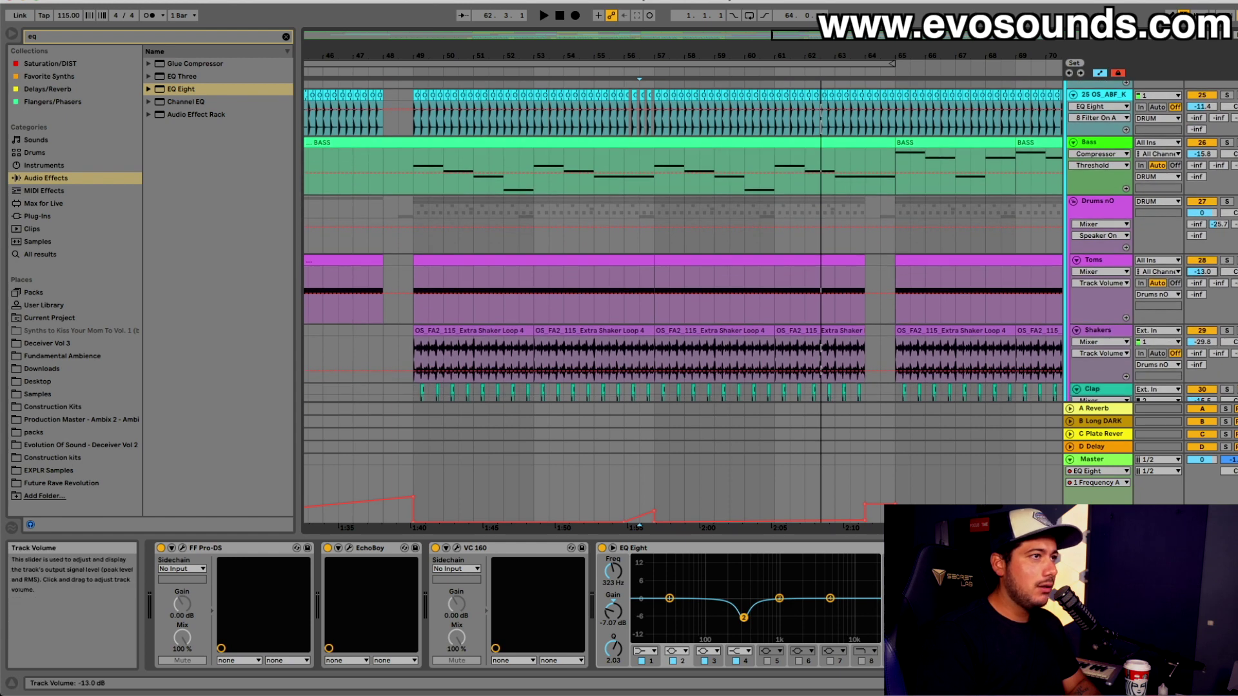
{"action": "left_click_drag", "start_coordinate": [1203, 274], "coordinate": [1207, 278]}
{"action": "key", "text": "space"}
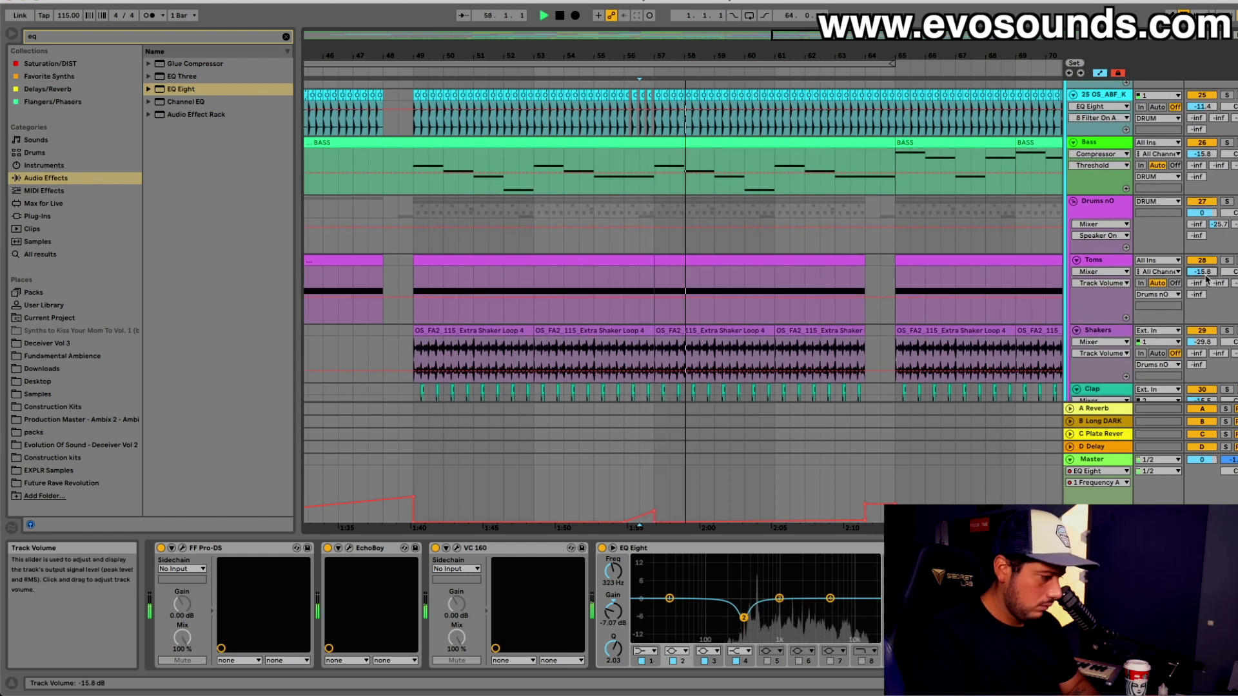
{"action": "left_click_drag", "start_coordinate": [1207, 278], "coordinate": [1207, 287]}
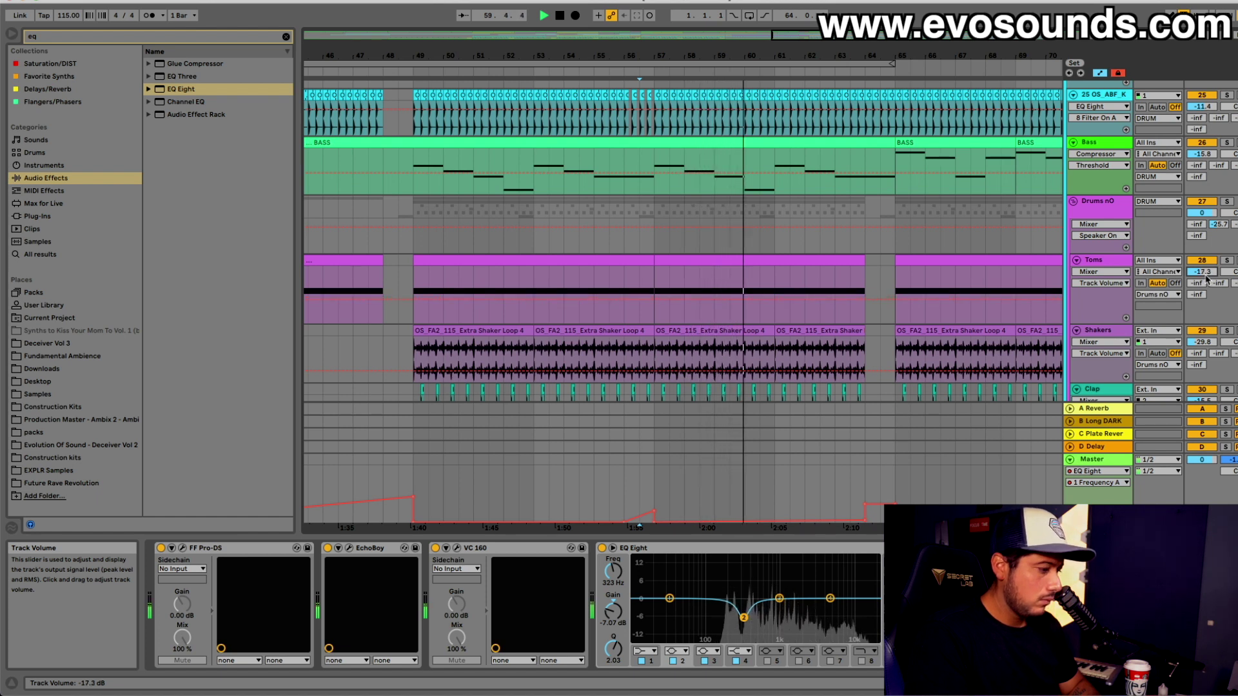
{"action": "key", "text": "space"}
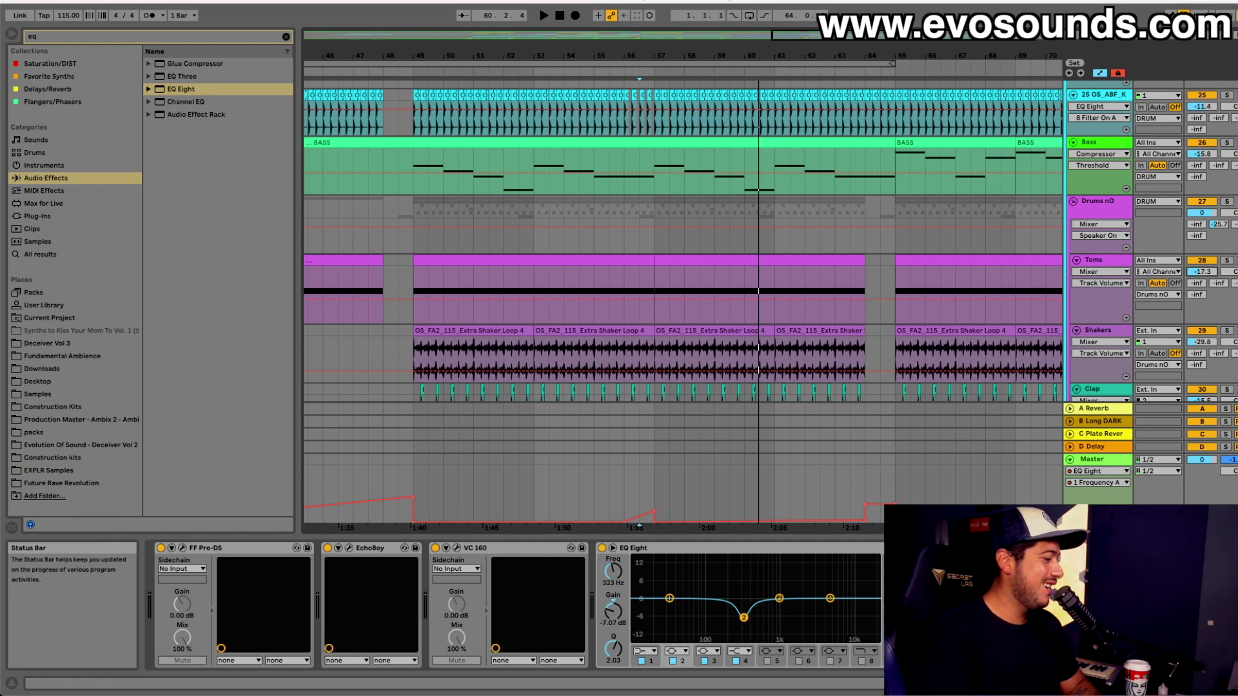
Check the output devices of the Streaming/Recordings group and play the song from bar 48
{"action": "key", "text": "super+Tab"}
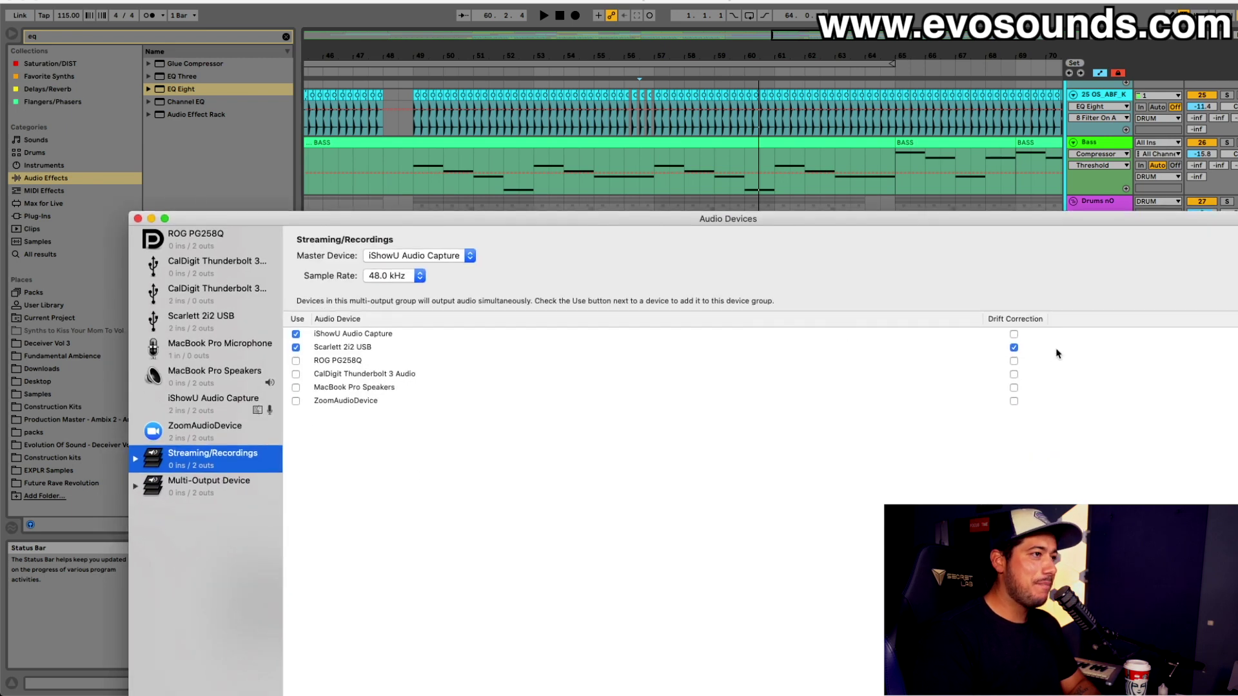
{"action": "left_click", "coordinate": [138, 219]}
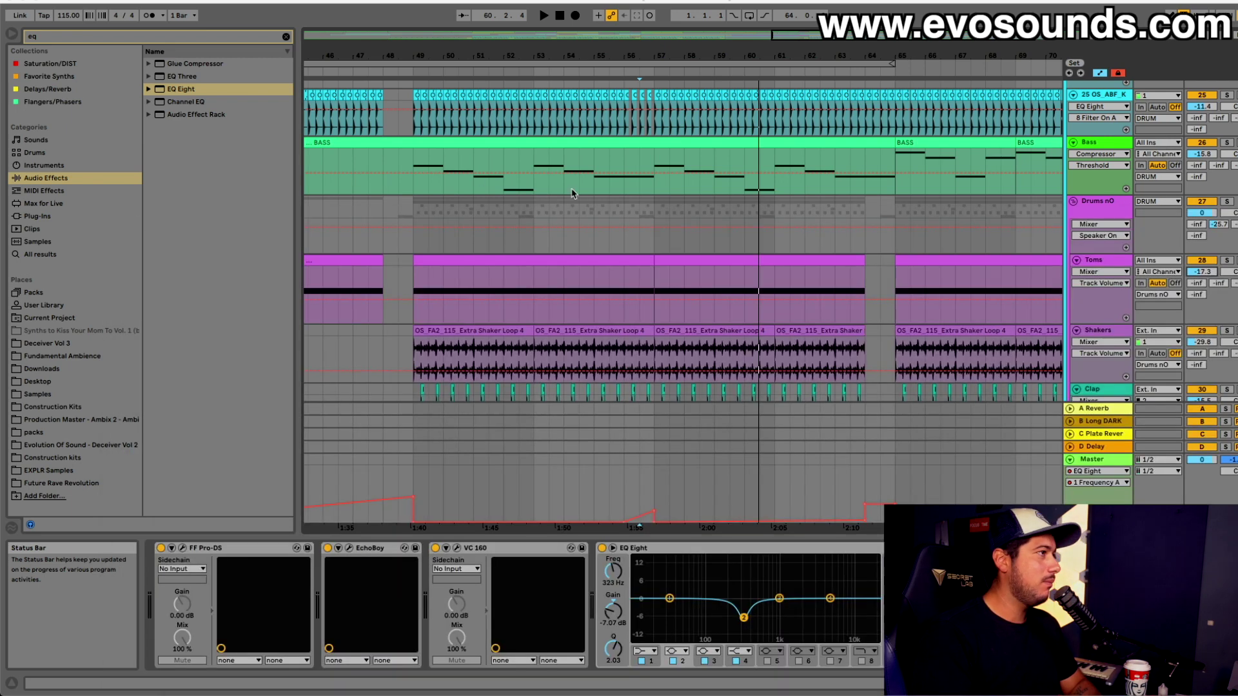
{"action": "left_click", "coordinate": [386, 212]}
{"action": "key", "text": "space"}
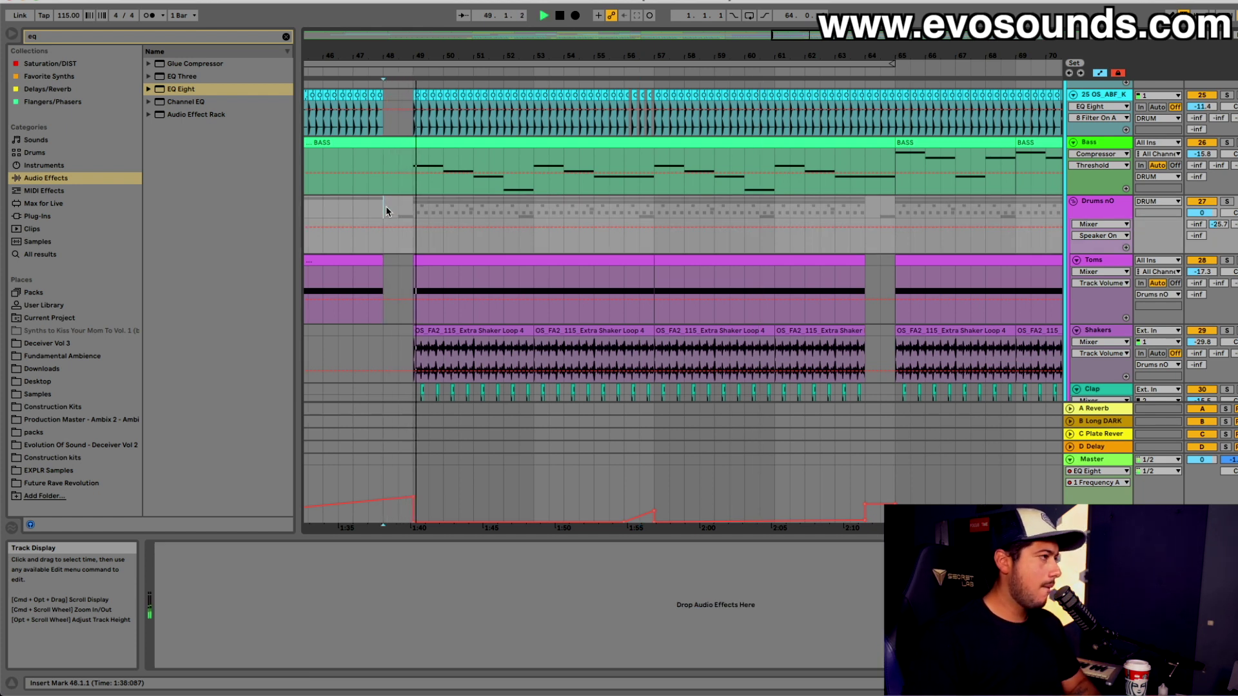
Listen through the section after bar 48 while reviewing the kick, bass, toms and percussion tracks
{"action": "scroll", "coordinate": [683, 303], "scroll_direction": "down", "scroll_amount": 5}
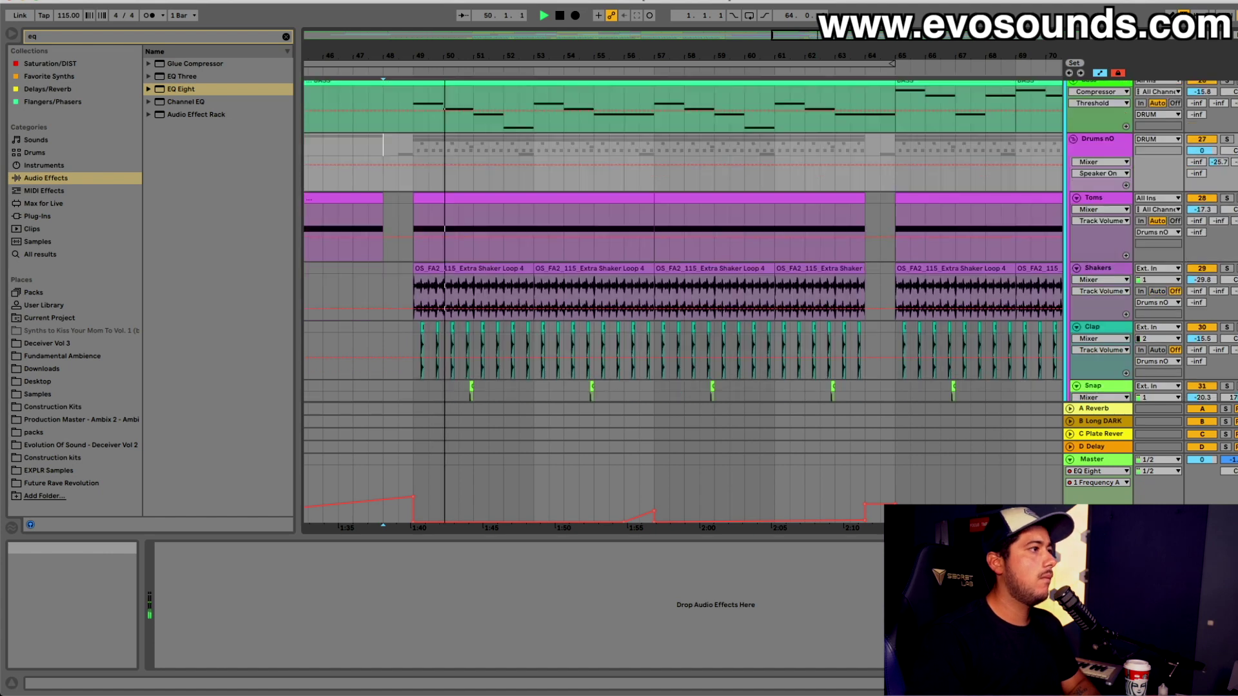
{"action": "scroll", "coordinate": [684, 303], "scroll_direction": "up", "scroll_amount": 4}
{"action": "scroll", "coordinate": [684, 303], "scroll_direction": "up", "scroll_amount": 3}
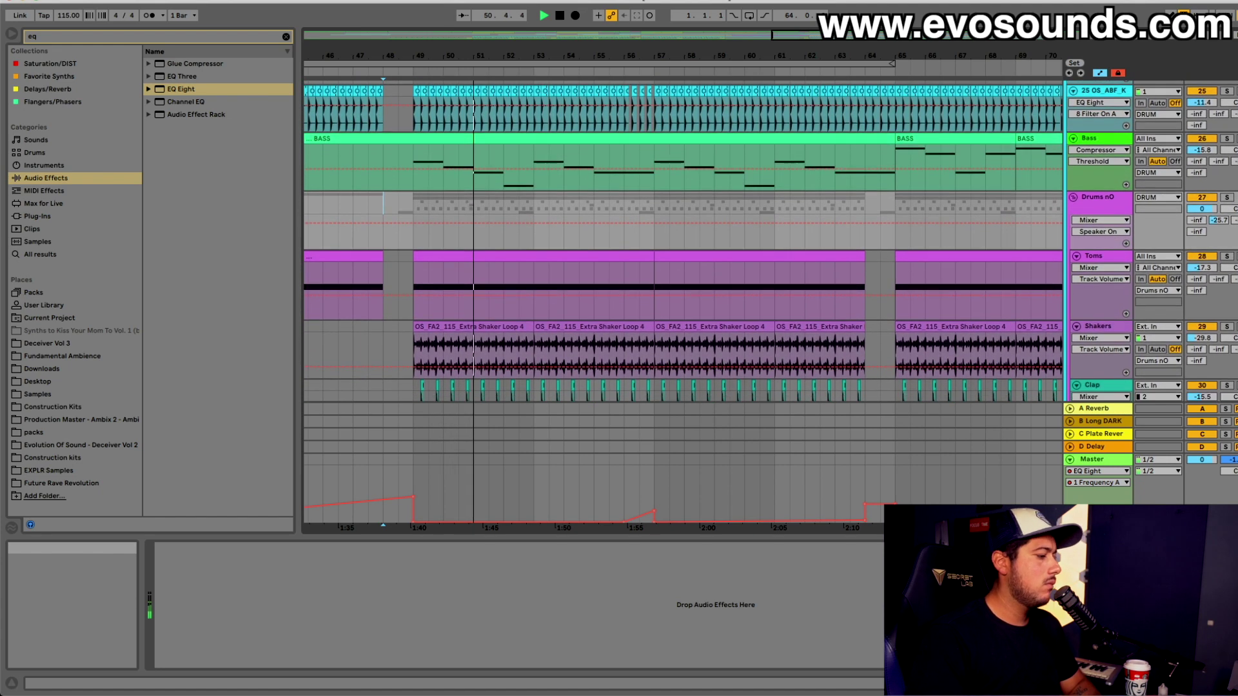
{"action": "scroll", "coordinate": [683, 303], "scroll_direction": "down", "scroll_amount": 10}
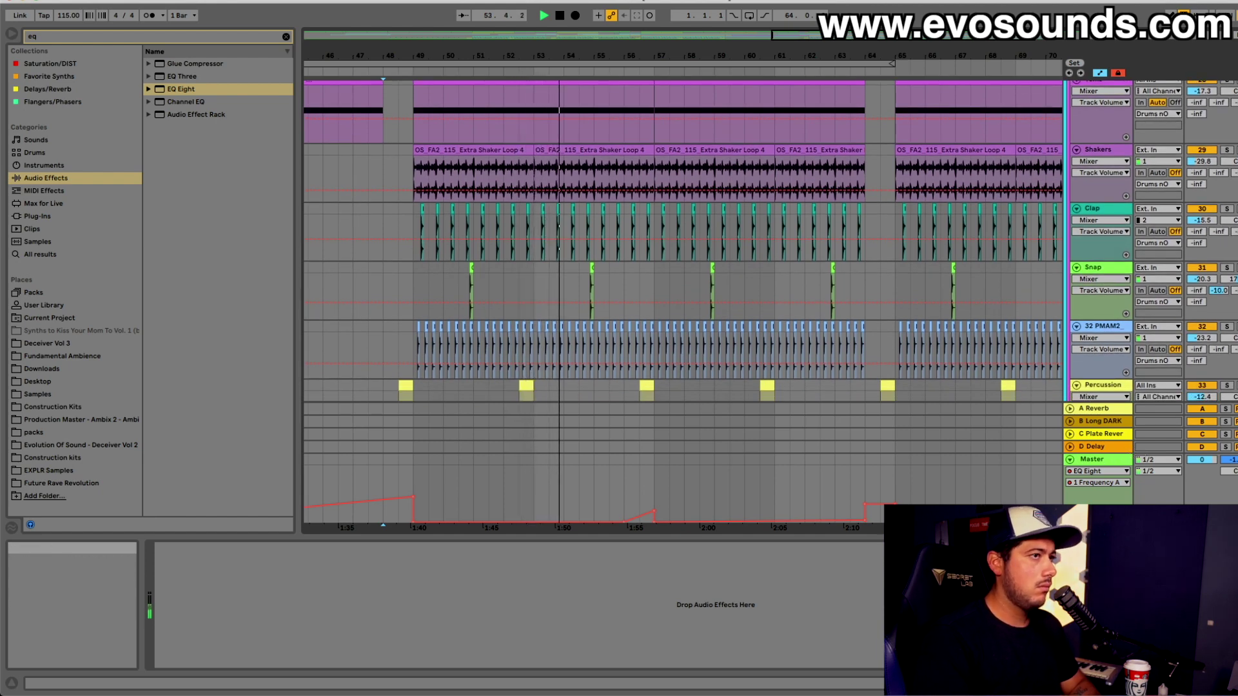
{"action": "scroll", "coordinate": [684, 303], "scroll_direction": "up", "scroll_amount": 15}
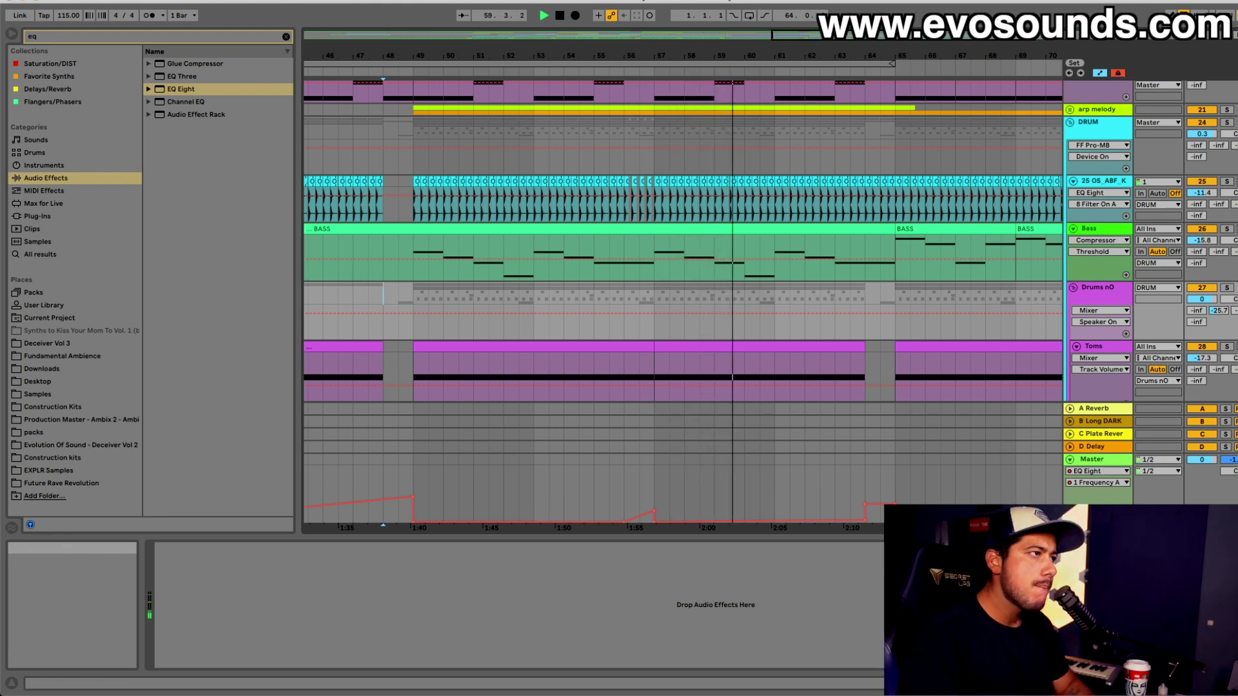
Fold the Drums nO and Atmosphere groups in the arrangement
{"action": "scroll", "coordinate": [684, 303], "scroll_direction": "down", "scroll_amount": 2}
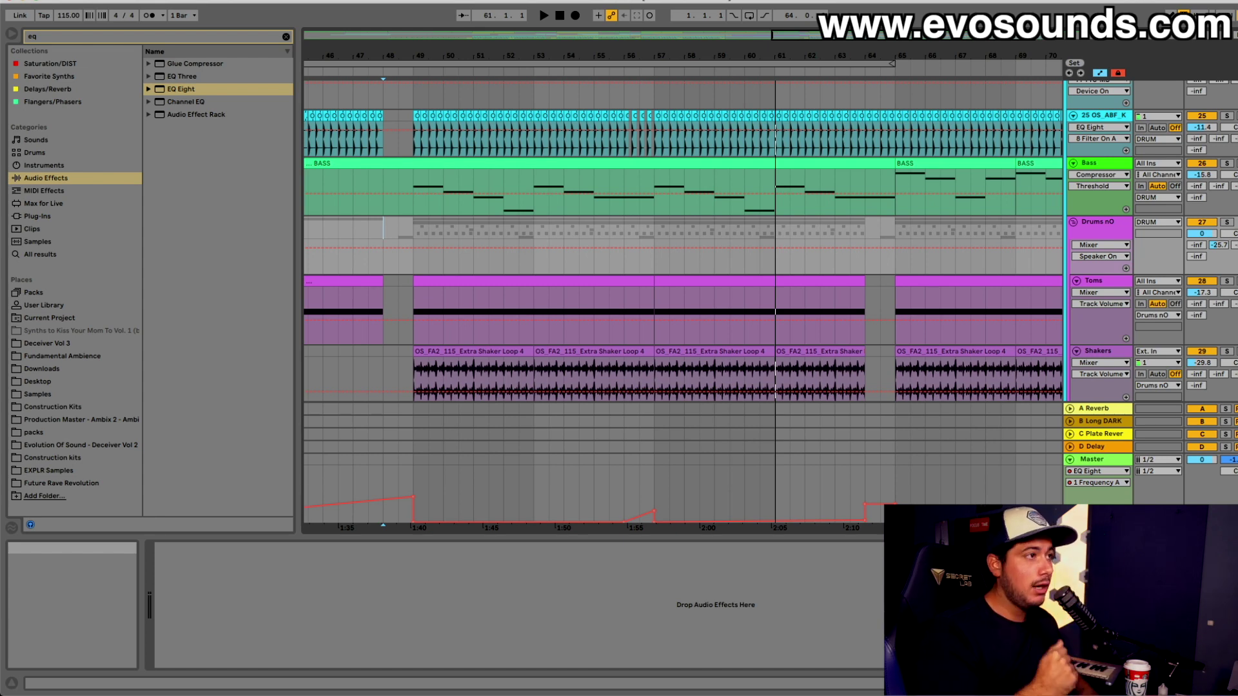
{"action": "left_click", "coordinate": [1073, 222]}
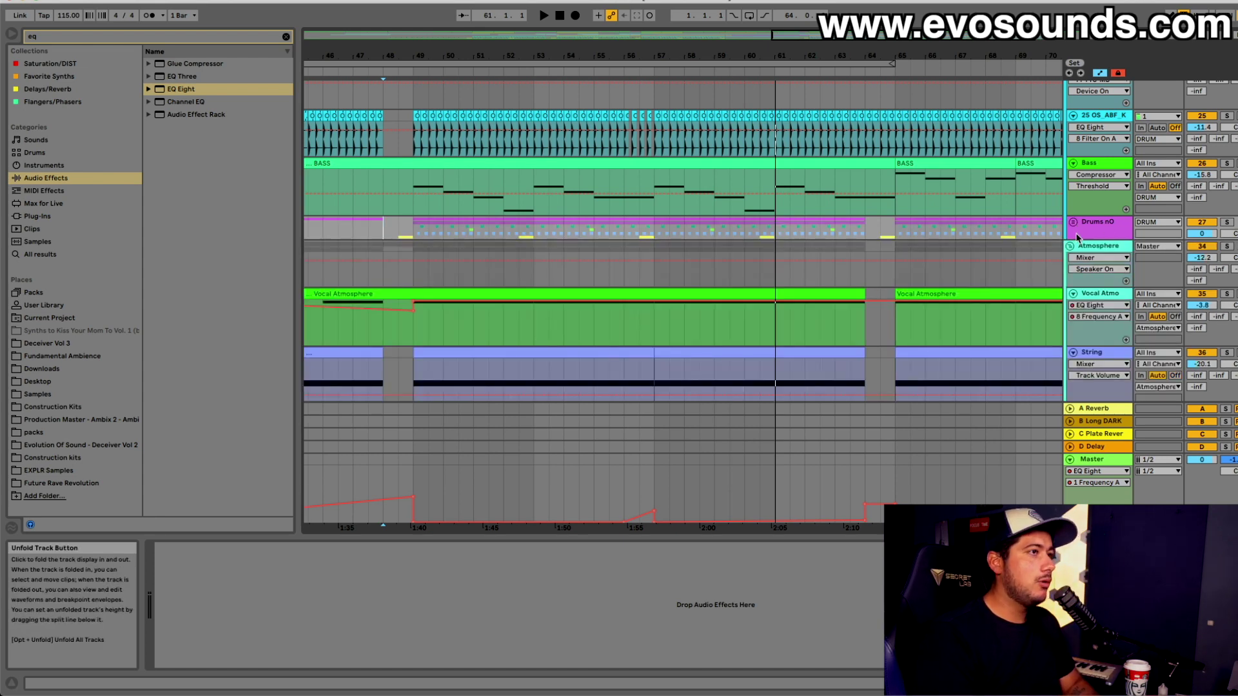
{"action": "left_click", "coordinate": [1069, 246]}
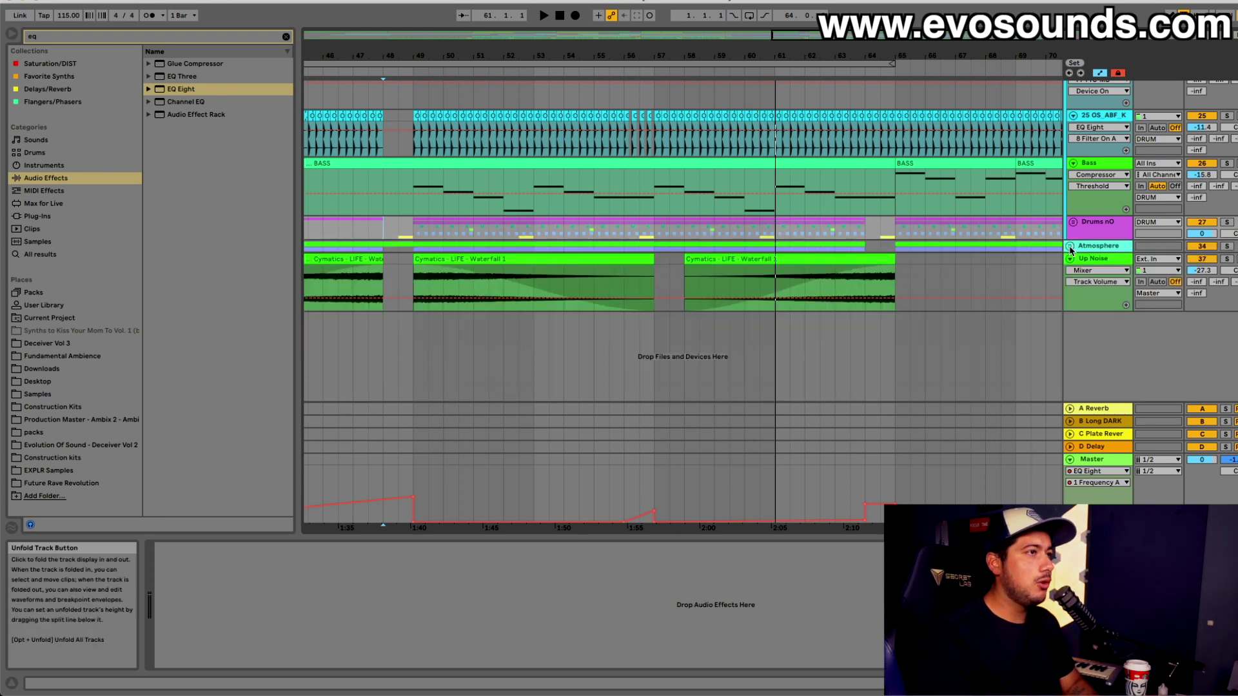
Set the HF gain of the Solid EQ on the Master track to 5.8 dB and close the plug-in
{"action": "left_click", "coordinate": [1111, 464]}
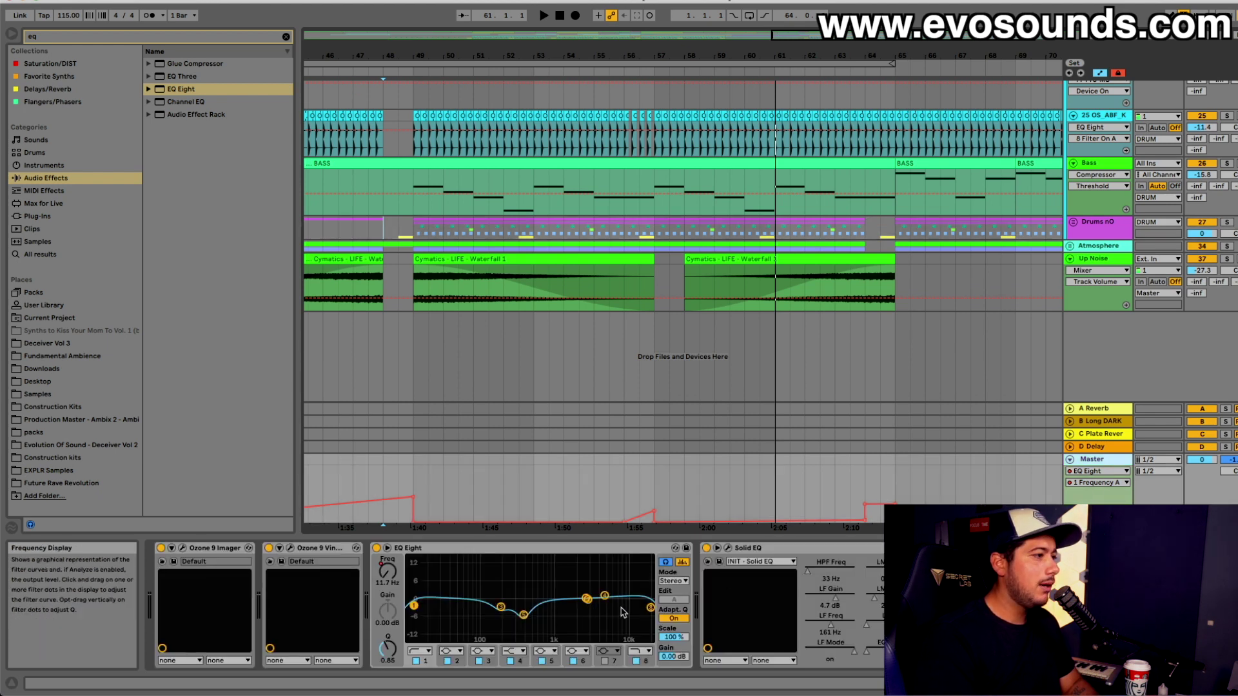
{"action": "left_click", "coordinate": [728, 550]}
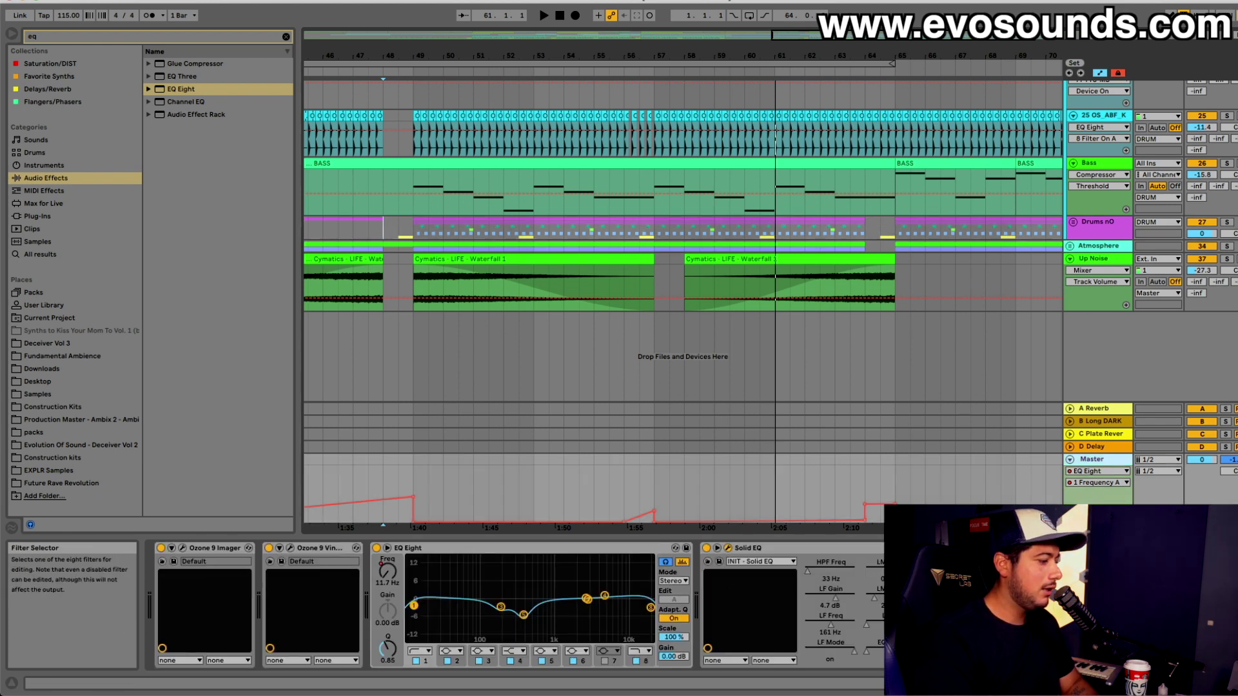
{"action": "left_click_drag", "start_coordinate": [709, 341], "coordinate": [710, 350]}
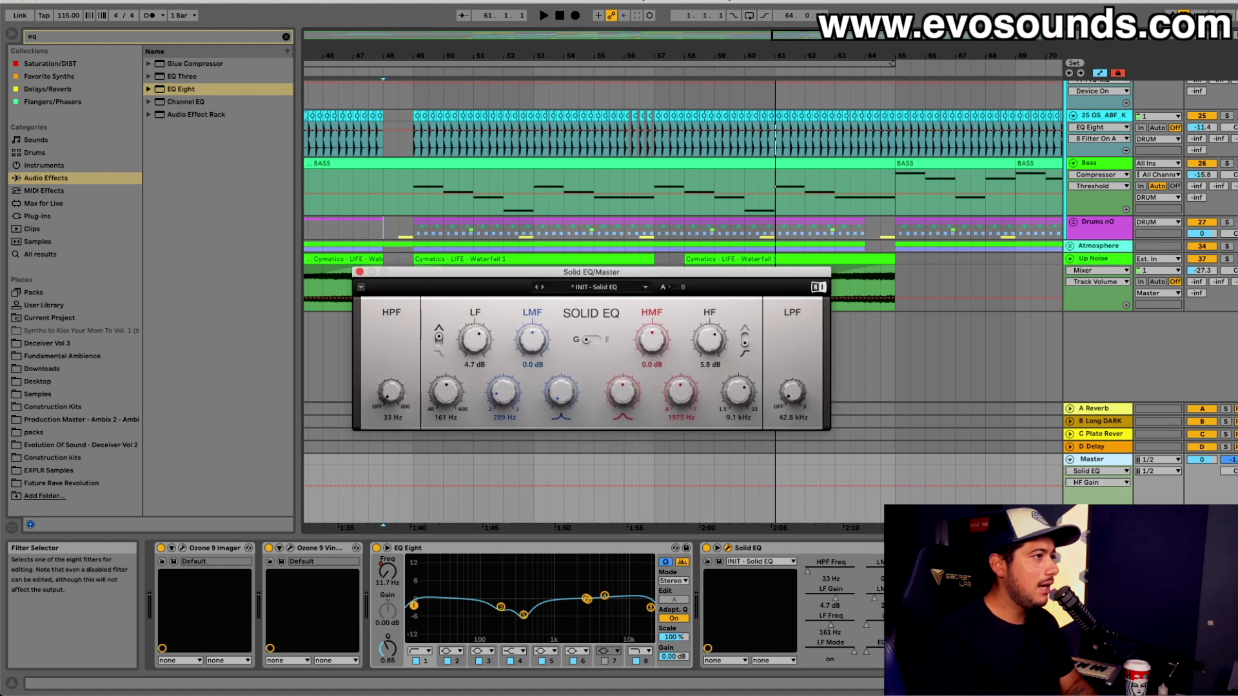
{"action": "left_click", "coordinate": [359, 271]}
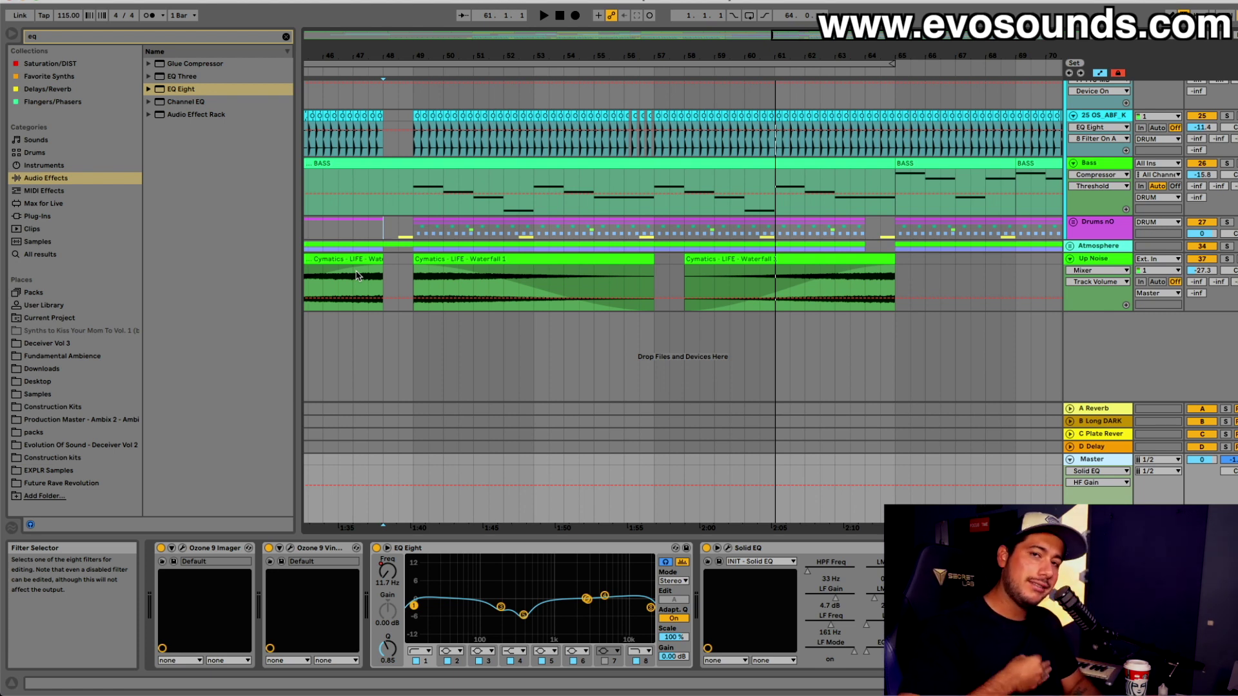
{"action": "double_click", "coordinate": [961, 39]}
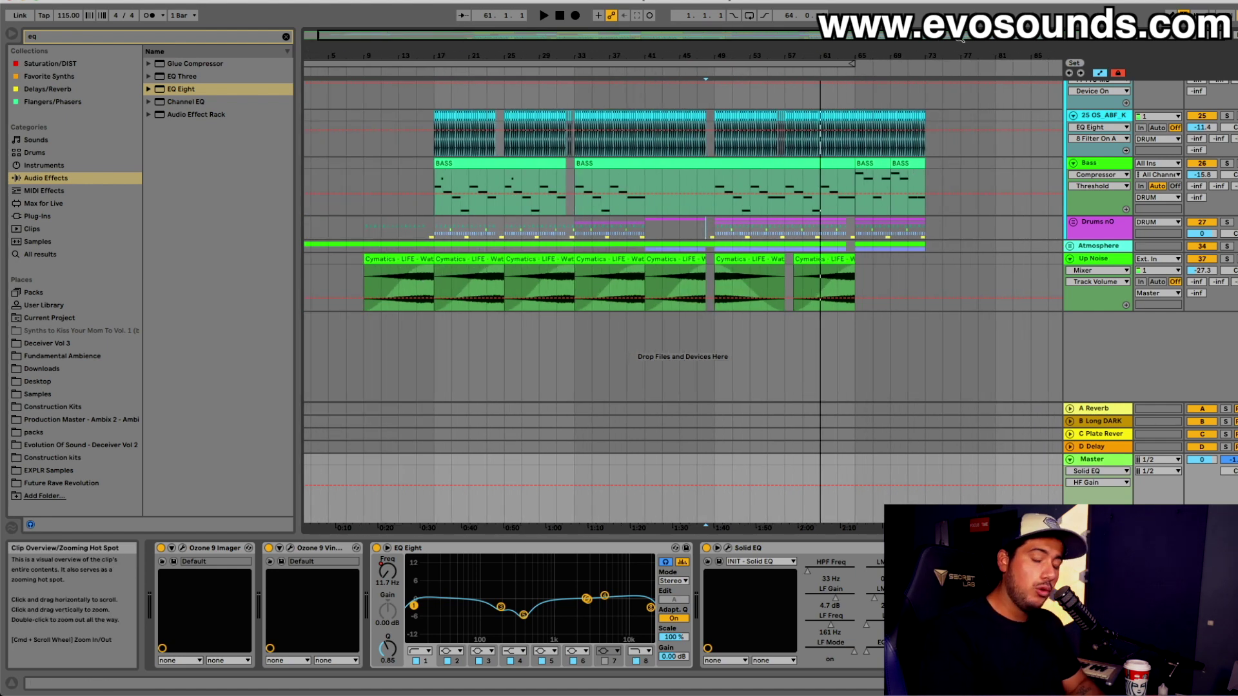